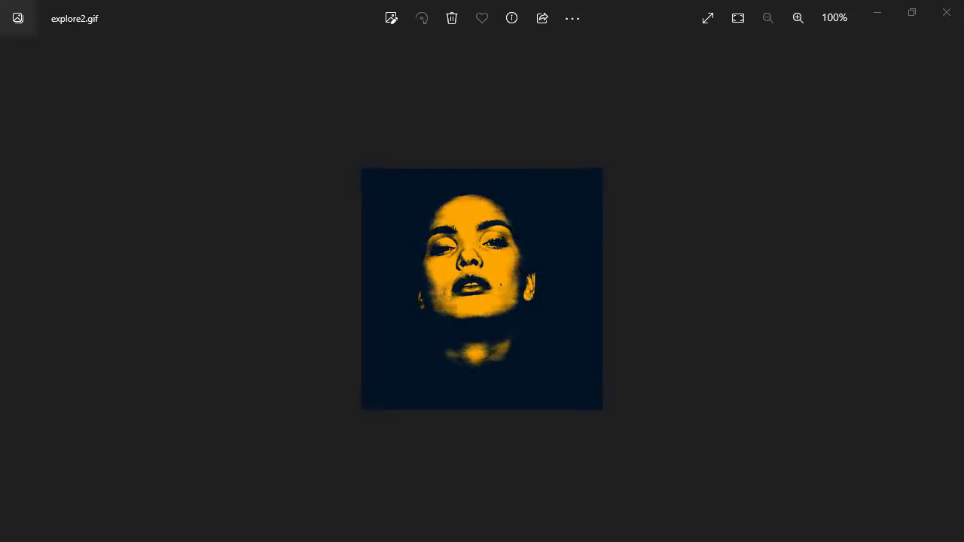
pyautogui.press('Right')
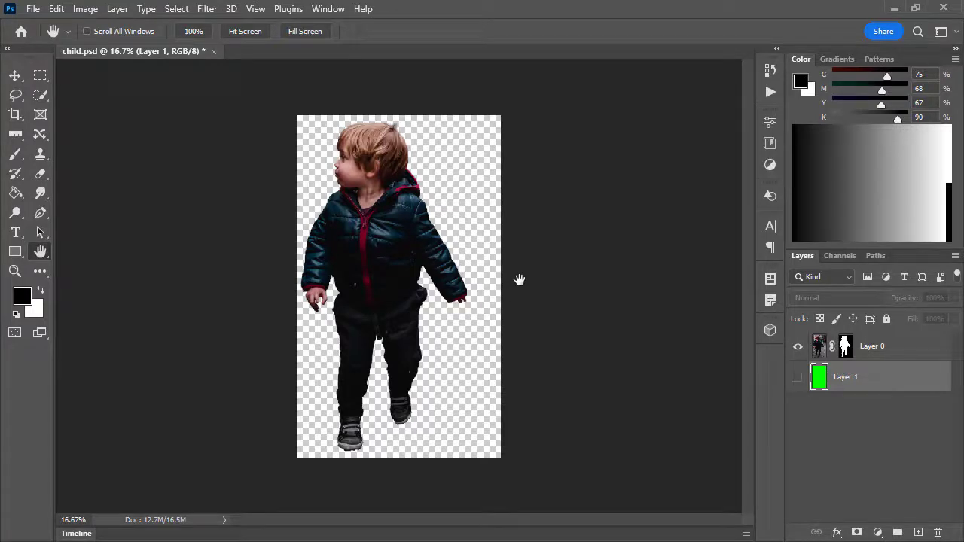
# Step: Toggle the mask on Layer 0 off and on to compare the child cutout with the original photo
pyautogui.keyDown('shift'); pyautogui.click(846, 347); pyautogui.keyUp('shift')
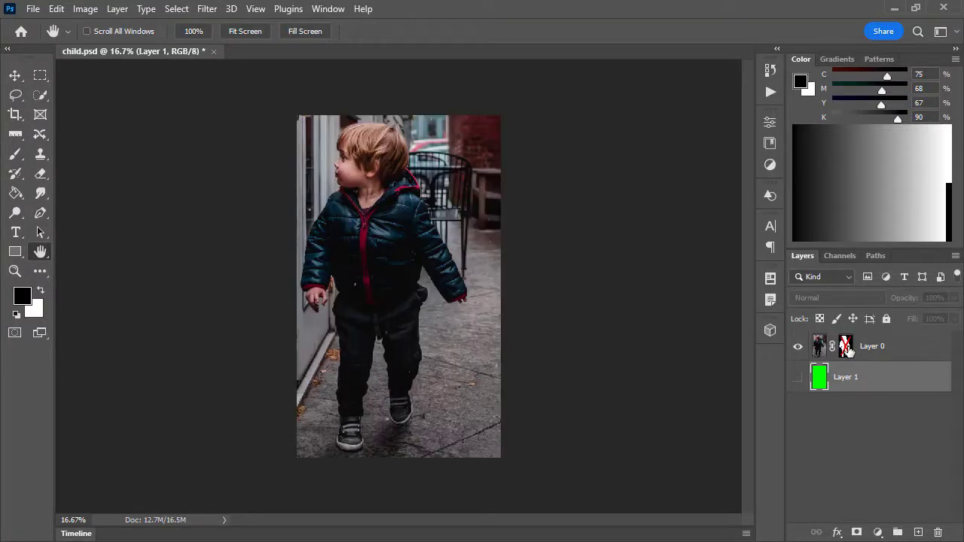
pyautogui.keyDown('shift'); pyautogui.click(846, 347); pyautogui.keyUp('shift')
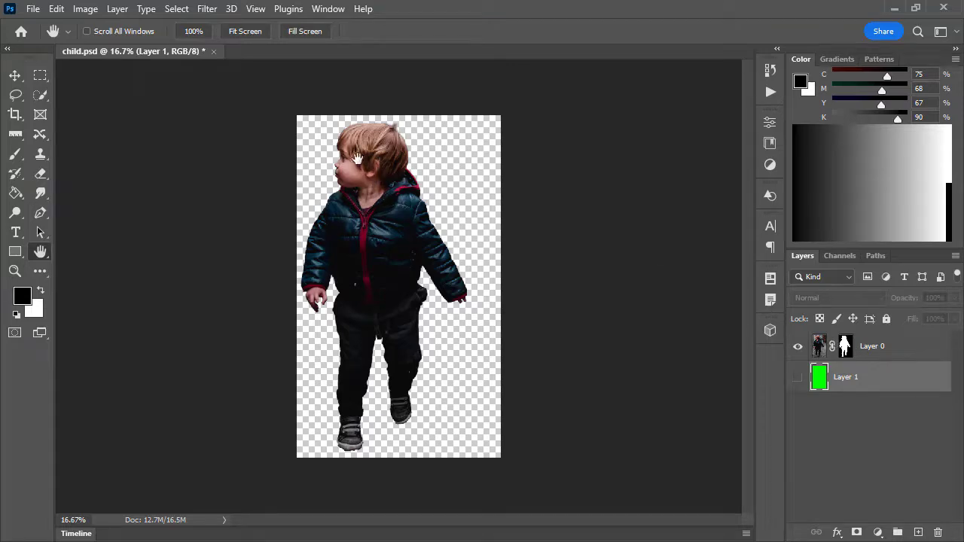
# Step: Create a new 1280 x 720 px RGB document at 72 ppi with a white background
pyautogui.click(34, 8)
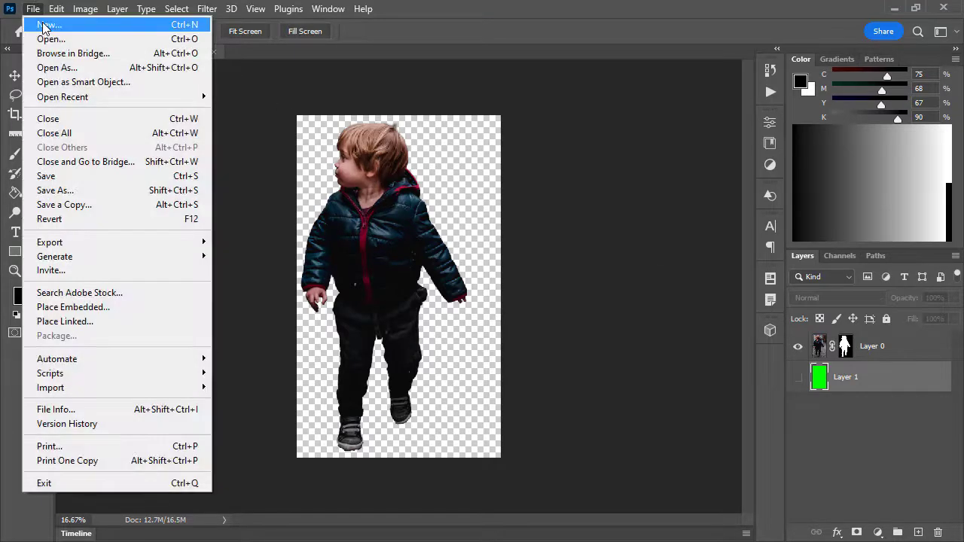
pyautogui.click(52, 28)
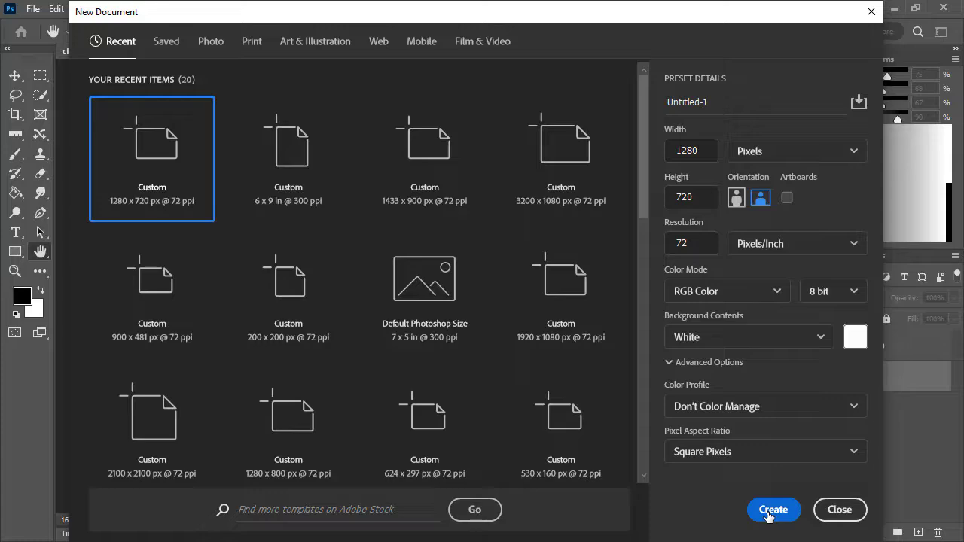
pyautogui.click(769, 509)
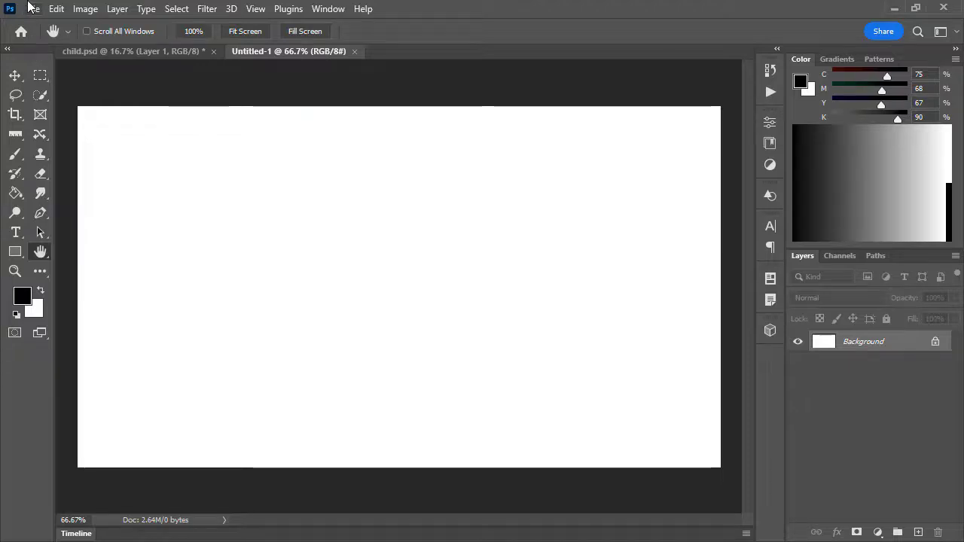
pyautogui.click(31, 8)
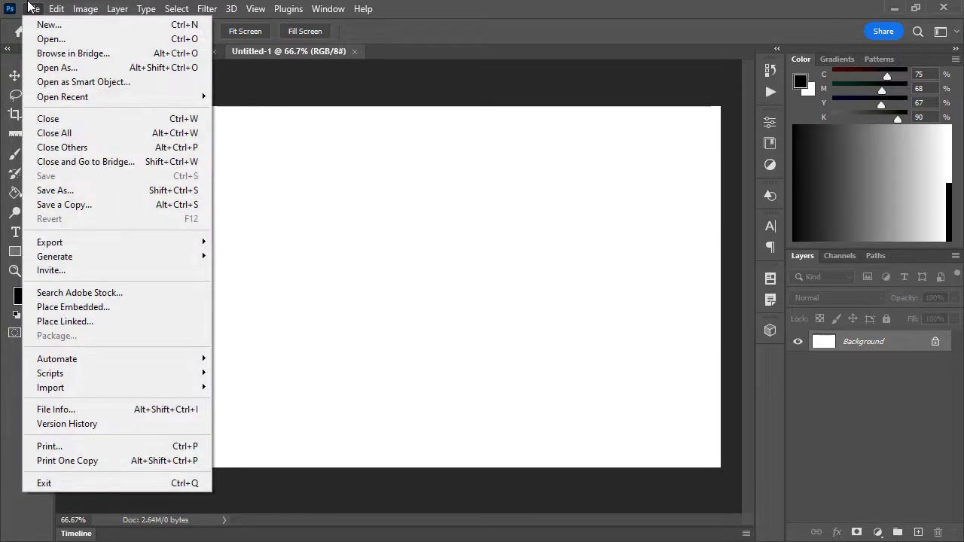
pyautogui.moveTo(54, 388)
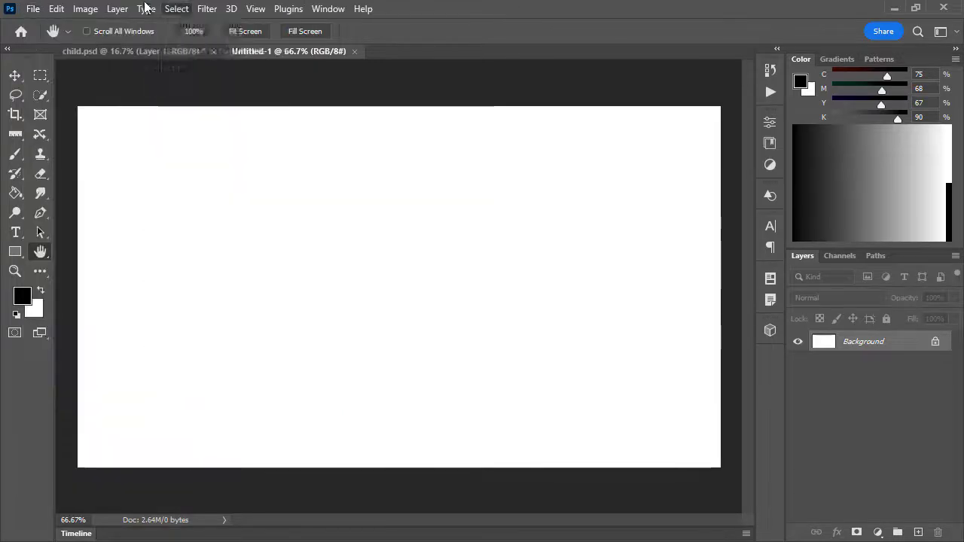
# Step: Add escalator.mp4 from the video-anim-assets folder as a new video layer
pyautogui.click(118, 9)
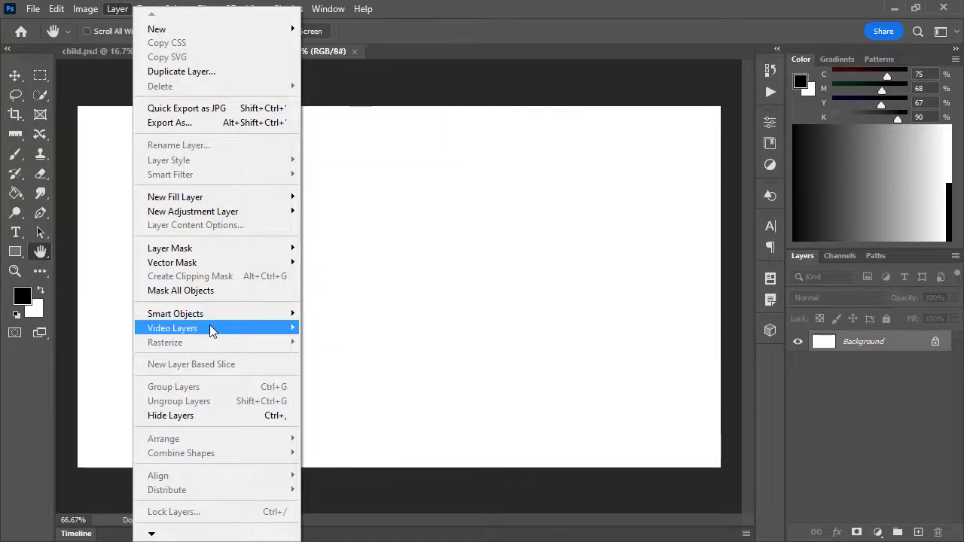
pyautogui.moveTo(210, 331)
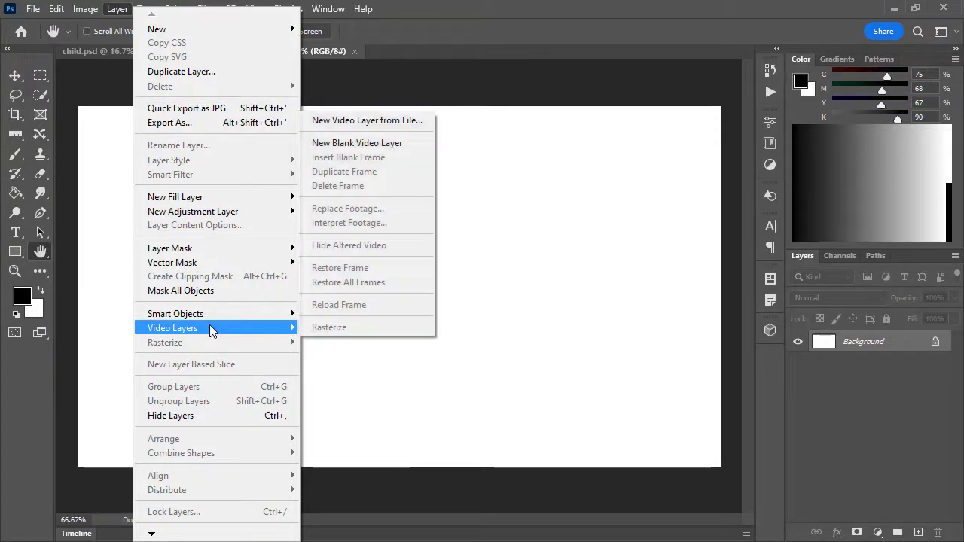
pyautogui.click(414, 125)
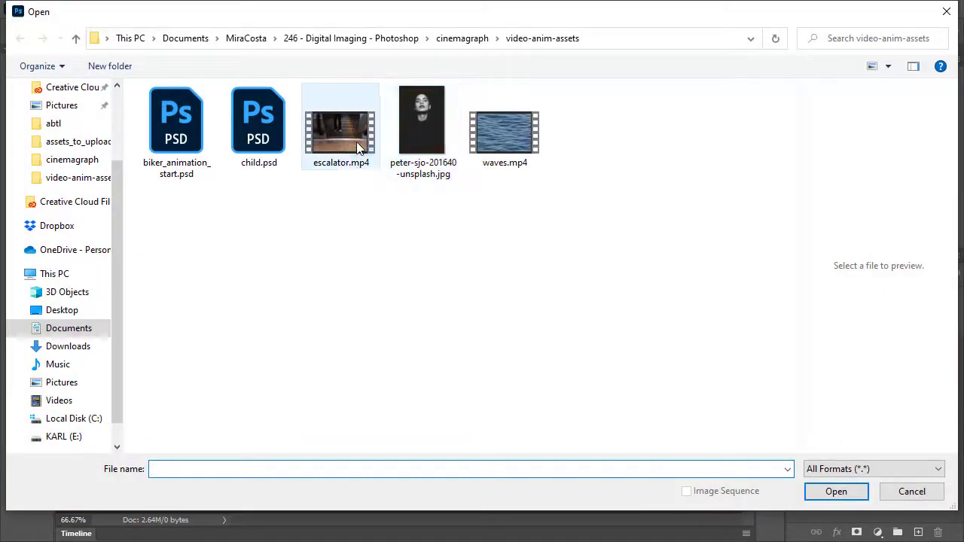
pyautogui.click(356, 141)
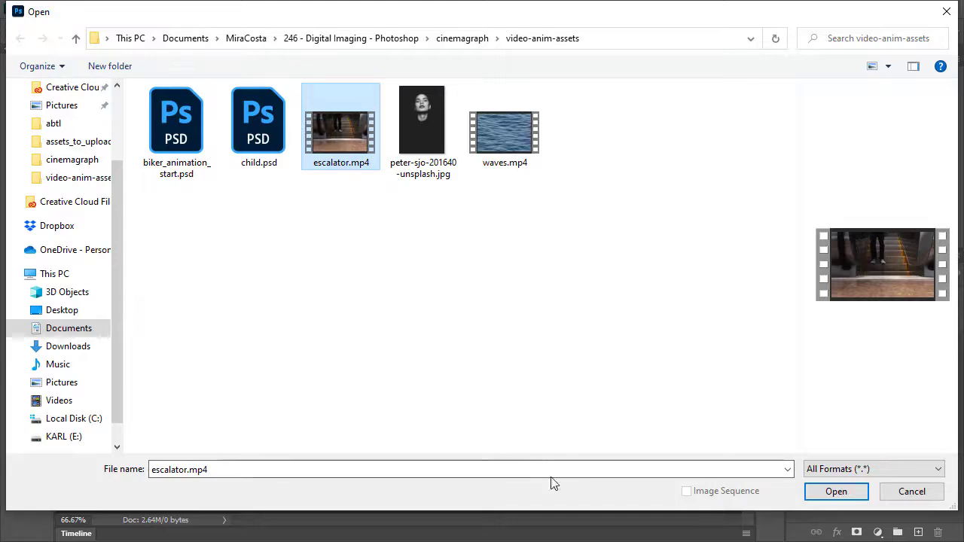
pyautogui.click(835, 491)
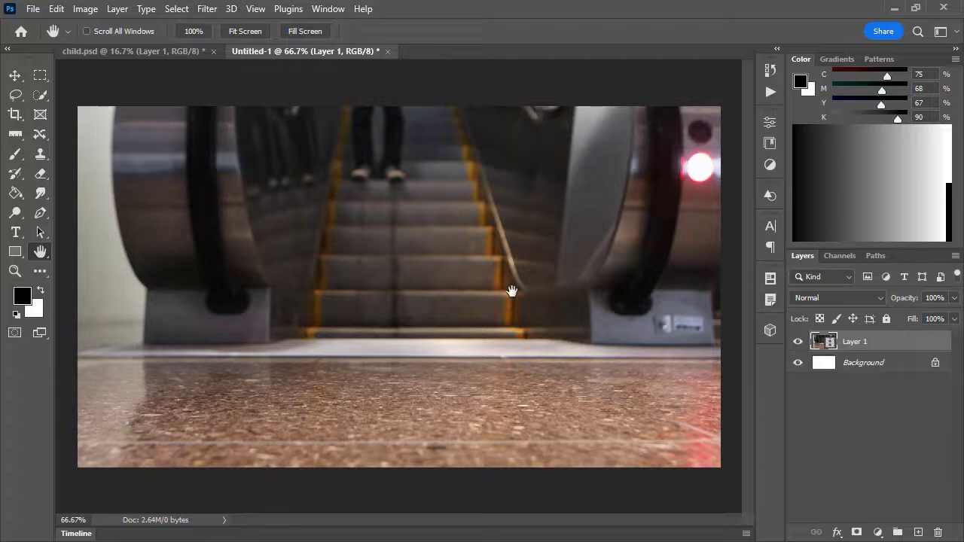
# Step: Show the video timeline and play the opening seconds of the escalator clip
pyautogui.click(76, 533)
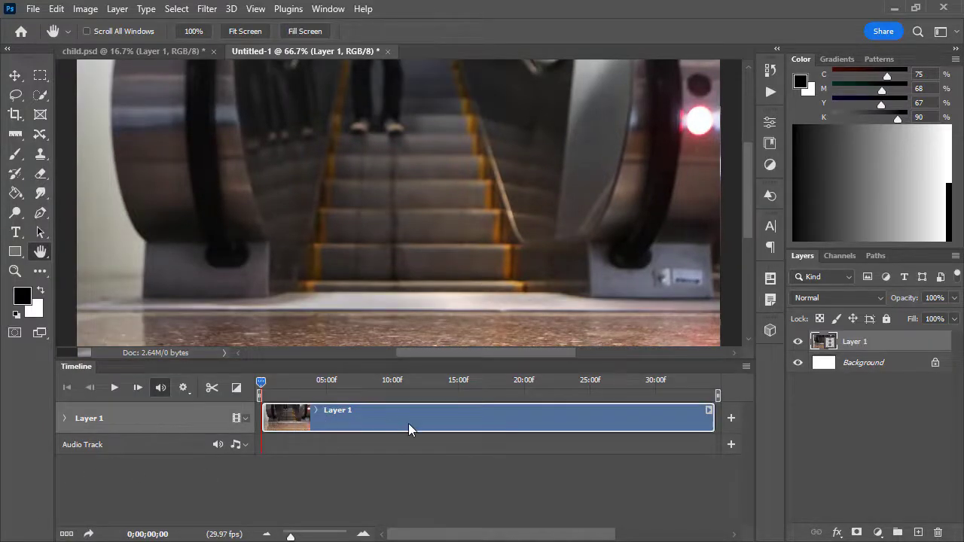
pyautogui.click(327, 8)
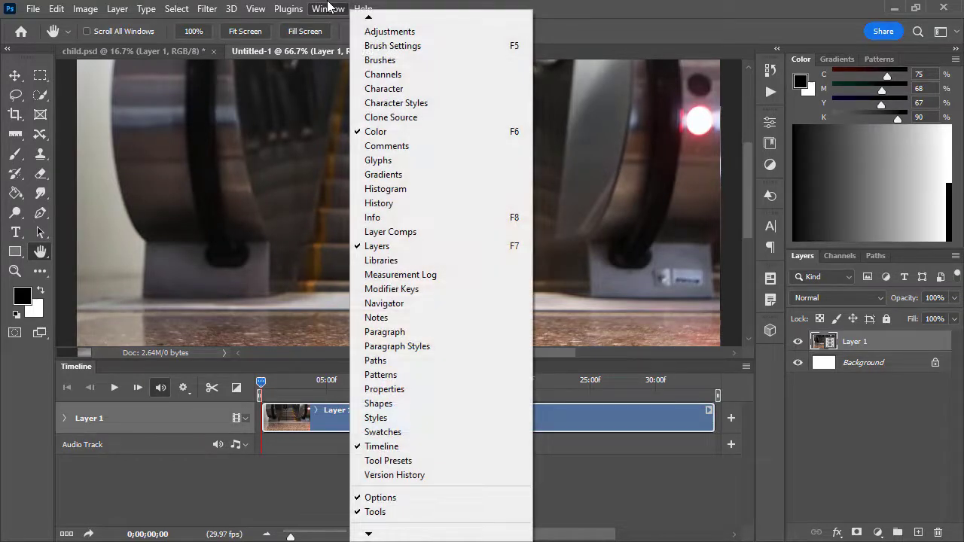
pyautogui.click(657, 7)
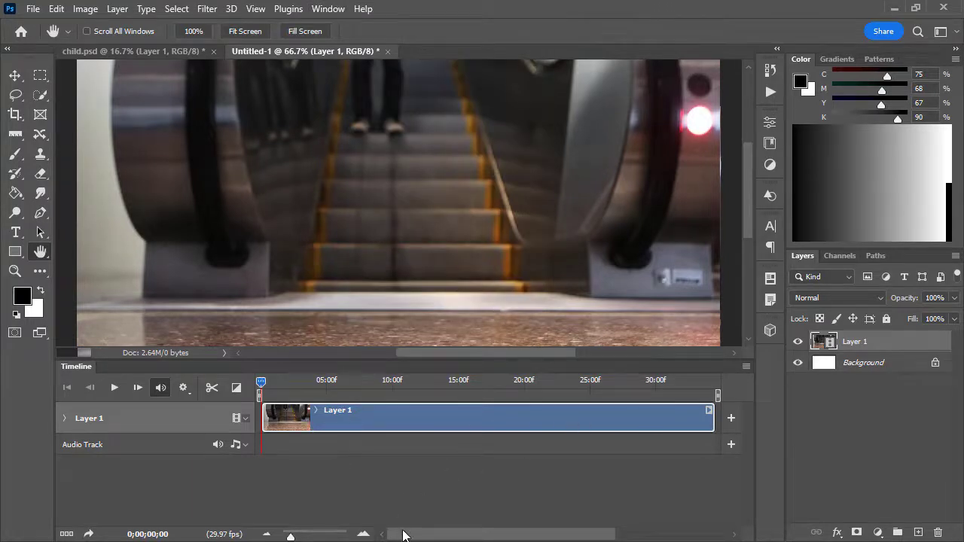
pyautogui.moveTo(409, 539); pyautogui.dragTo(390, 532)
pyautogui.click(116, 387)
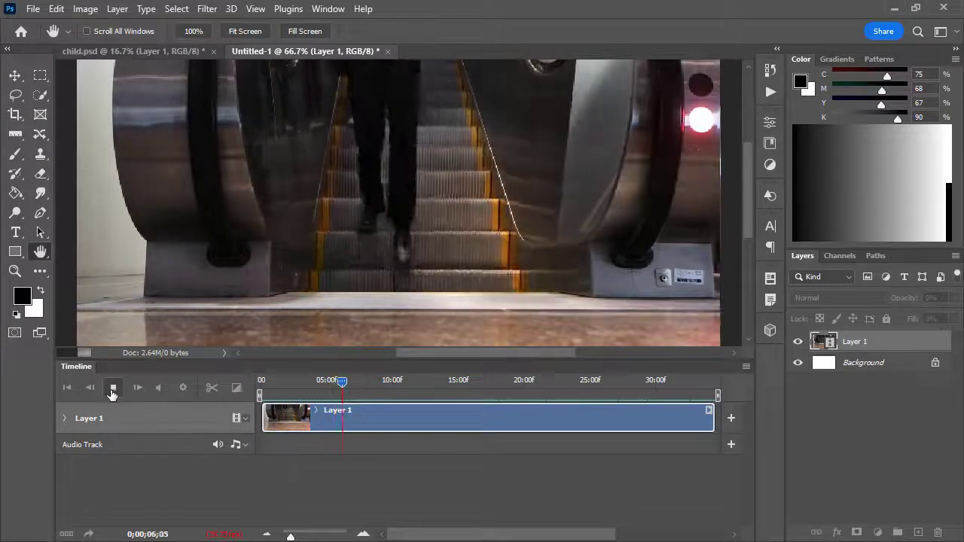
pyautogui.click(113, 388)
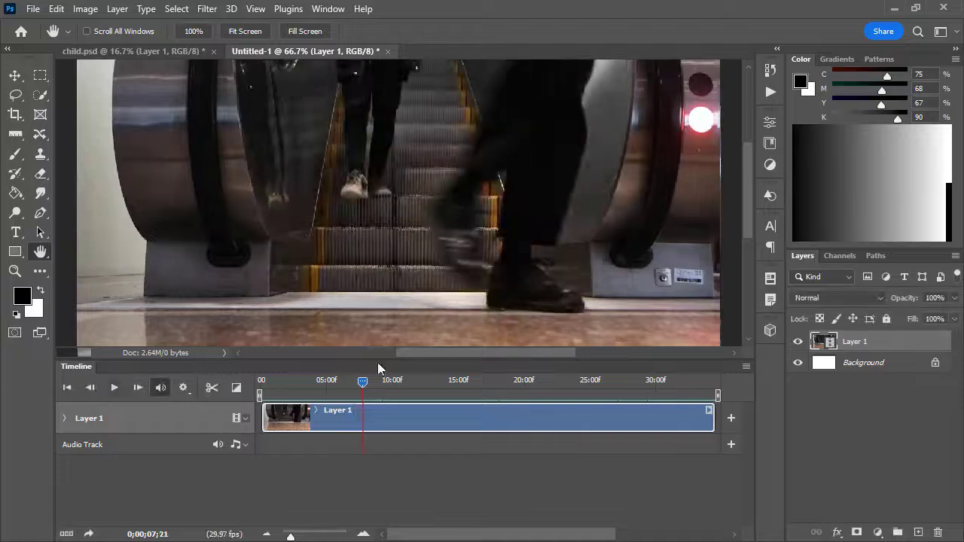
# Step: Move the playhead to the empty-escalator frame at 0;00;20;14 and place a horizontal guide along the lowest step's bottom edge
pyautogui.moveTo(361, 380); pyautogui.dragTo(532, 403)
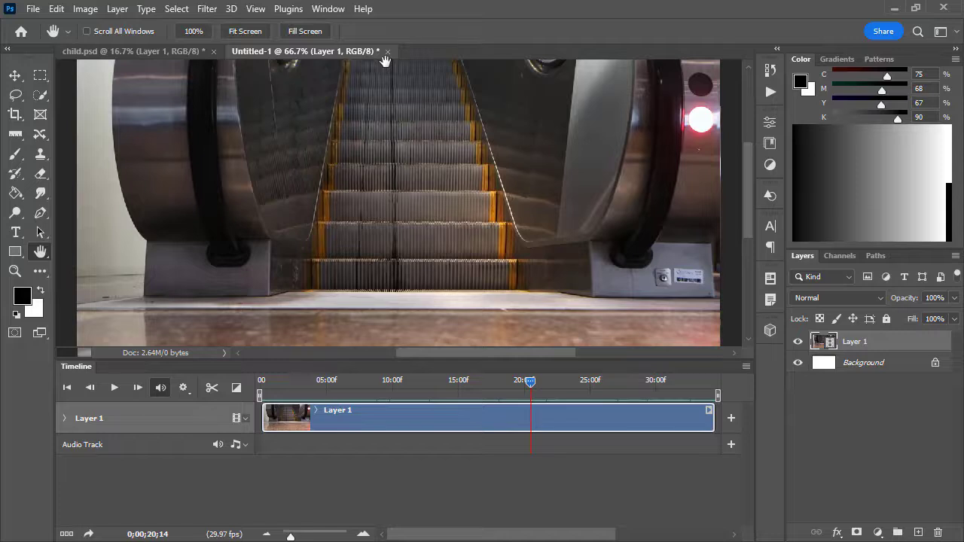
pyautogui.hotkey('ctrl', 'r')
pyautogui.moveTo(420, 64); pyautogui.dragTo(459, 304)
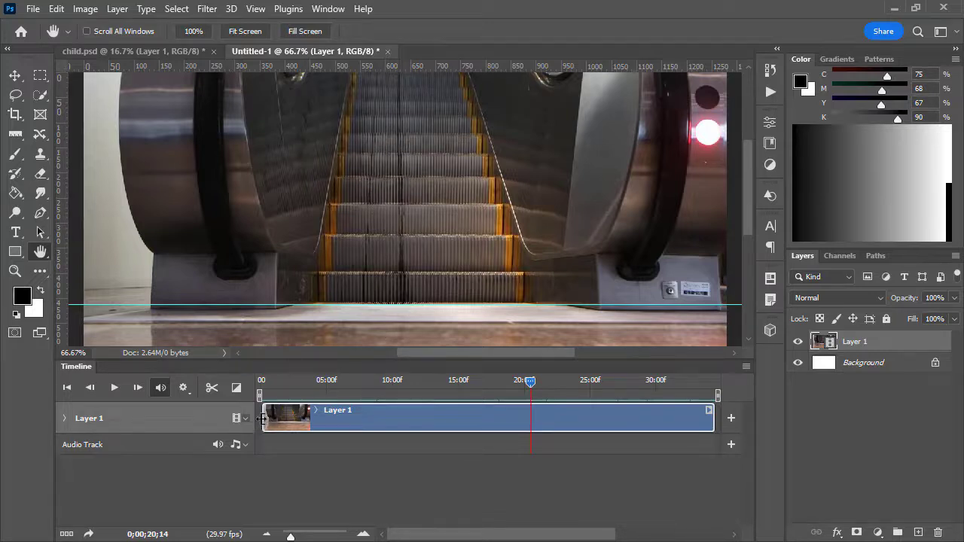
# Step: Trim the escalator clip to start at 0;00;20;14 and end at about 0;00;22;27, where the steps line up with the guide again
pyautogui.moveTo(261, 419); pyautogui.dragTo(525, 411)
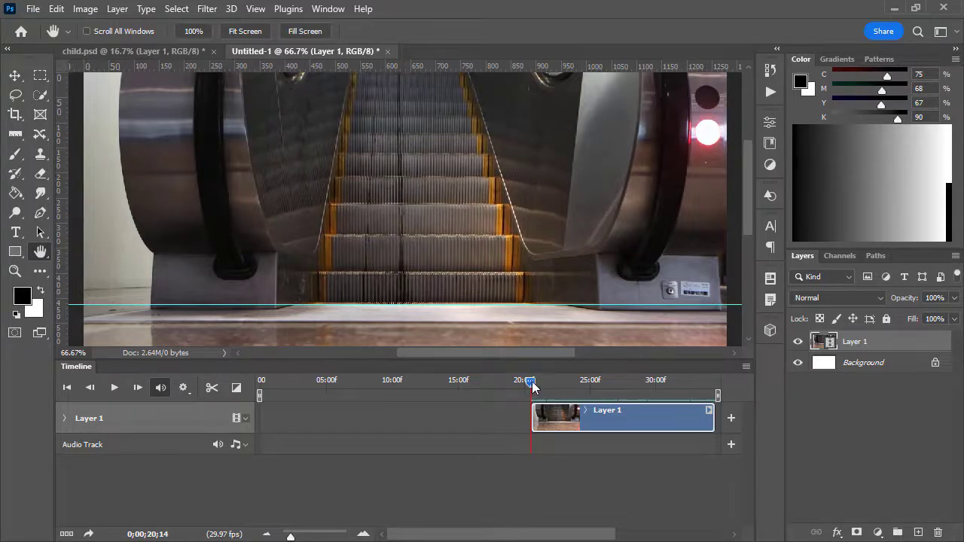
pyautogui.moveTo(531, 382); pyautogui.dragTo(563, 384)
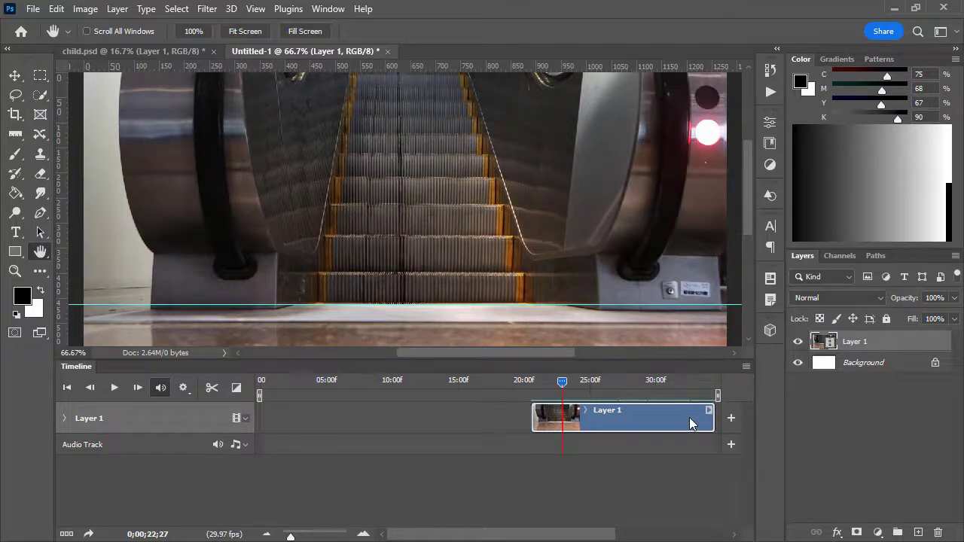
pyautogui.moveTo(712, 413); pyautogui.dragTo(564, 409)
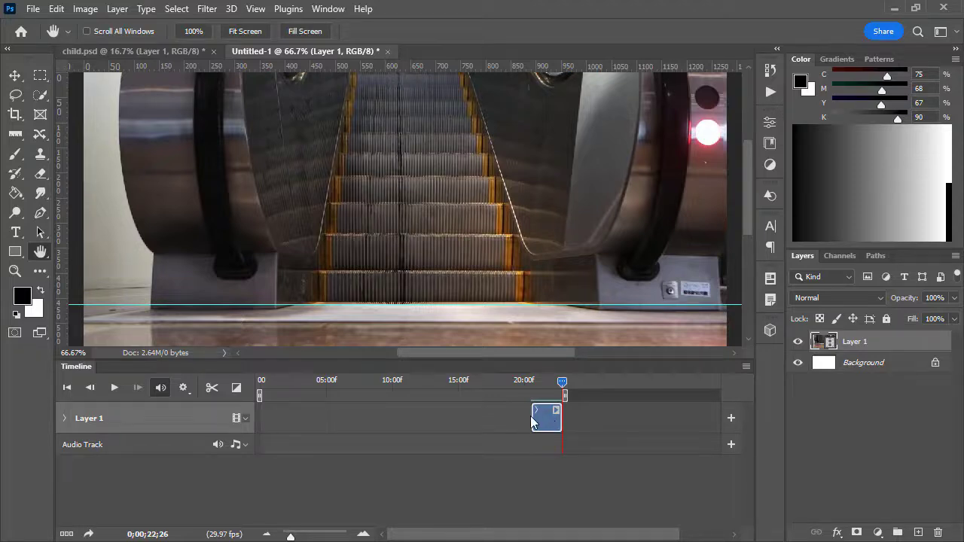
# Step: Move the trimmed escalator clip back along the timeline so it starts at 0;00;00;00
pyautogui.click(363, 534)
pyautogui.click(363, 533)
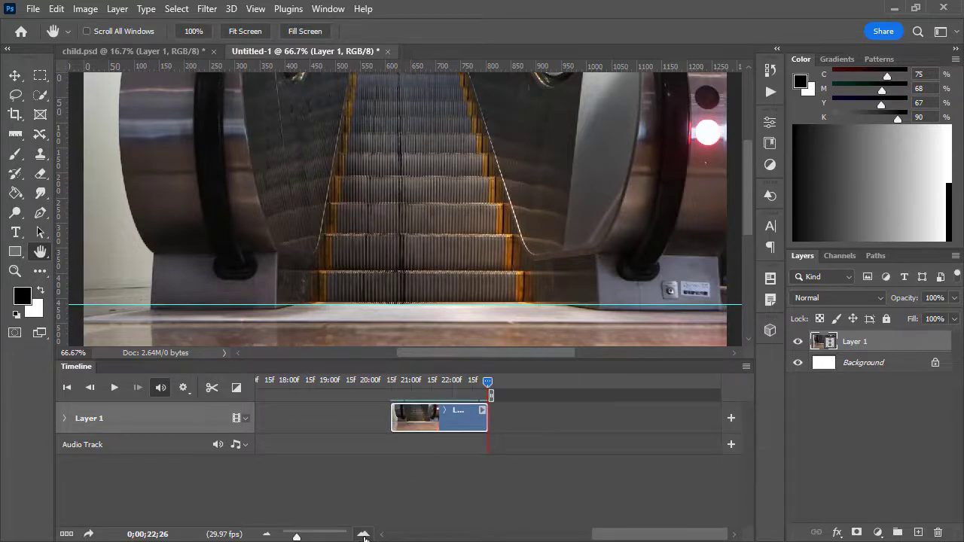
pyautogui.click(363, 534)
pyautogui.click(363, 534)
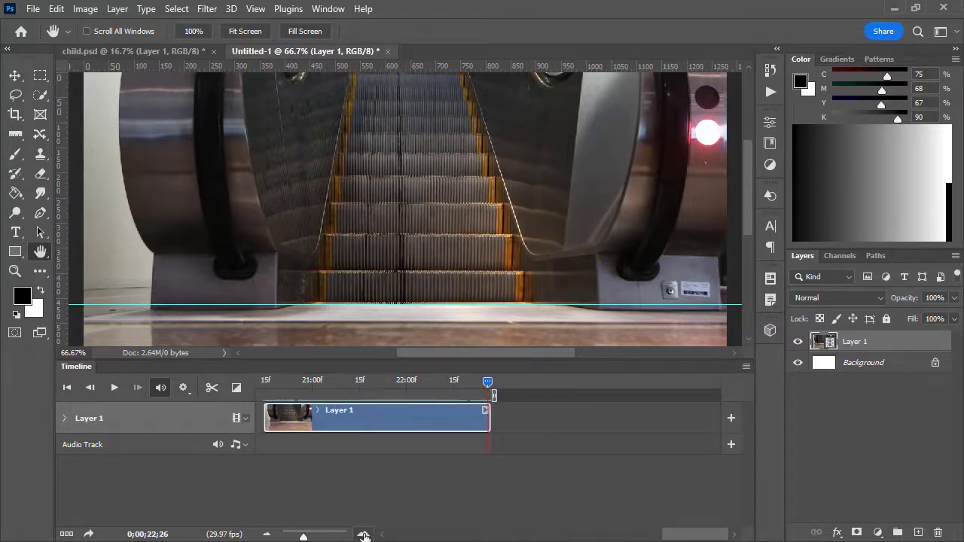
pyautogui.click(364, 534)
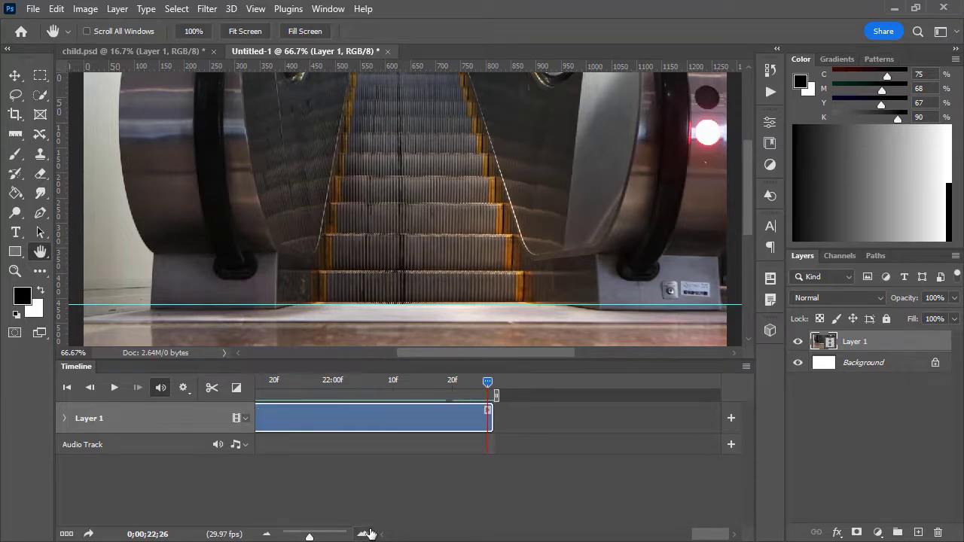
pyautogui.moveTo(684, 537); pyautogui.dragTo(651, 536)
pyautogui.moveTo(602, 411); pyautogui.dragTo(357, 424)
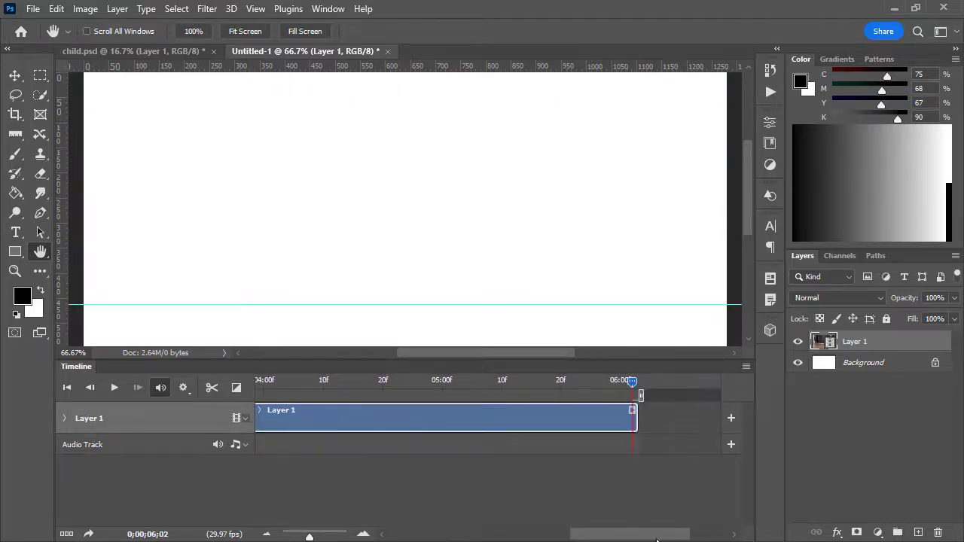
pyautogui.moveTo(637, 536); pyautogui.dragTo(558, 533)
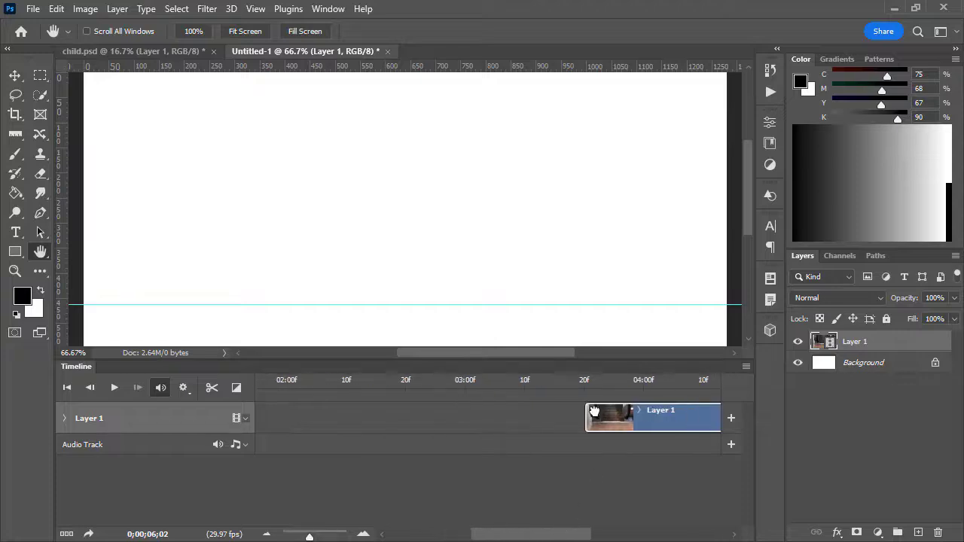
pyautogui.moveTo(594, 411); pyautogui.dragTo(319, 404)
pyautogui.moveTo(591, 533); pyautogui.dragTo(468, 534)
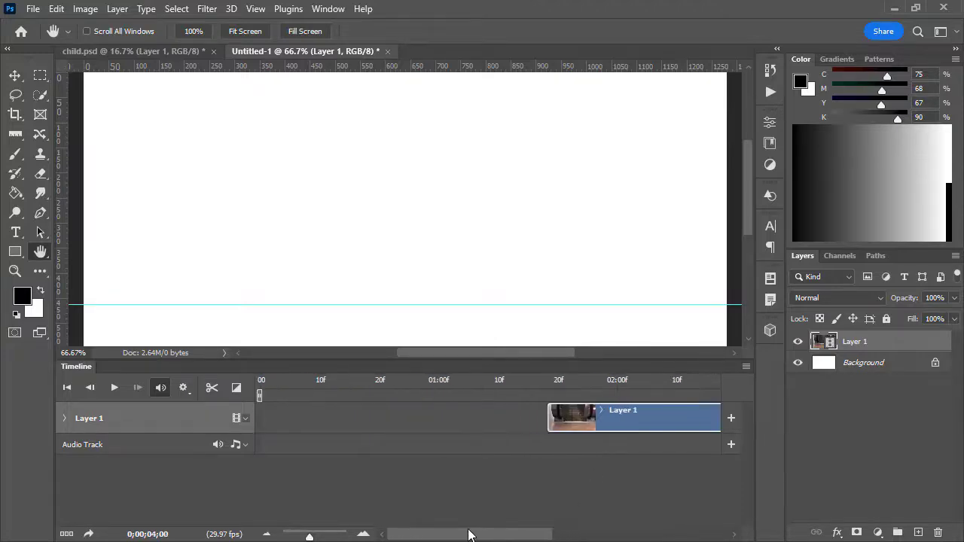
pyautogui.moveTo(665, 419); pyautogui.dragTo(351, 421)
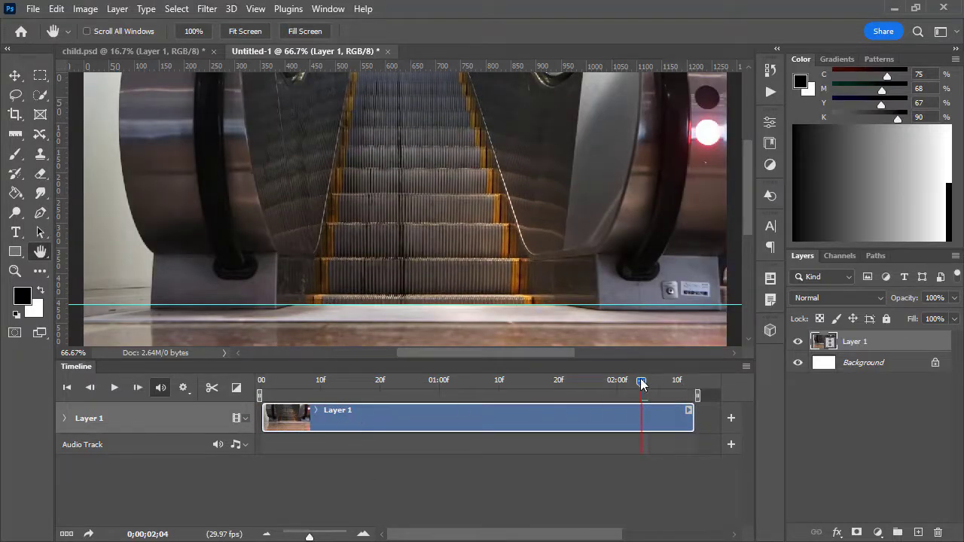
# Step: Return the playhead to the start, check the Loop Playback option and play the trimmed escalator clip to review its loop
pyautogui.moveTo(641, 384); pyautogui.dragTo(245, 353)
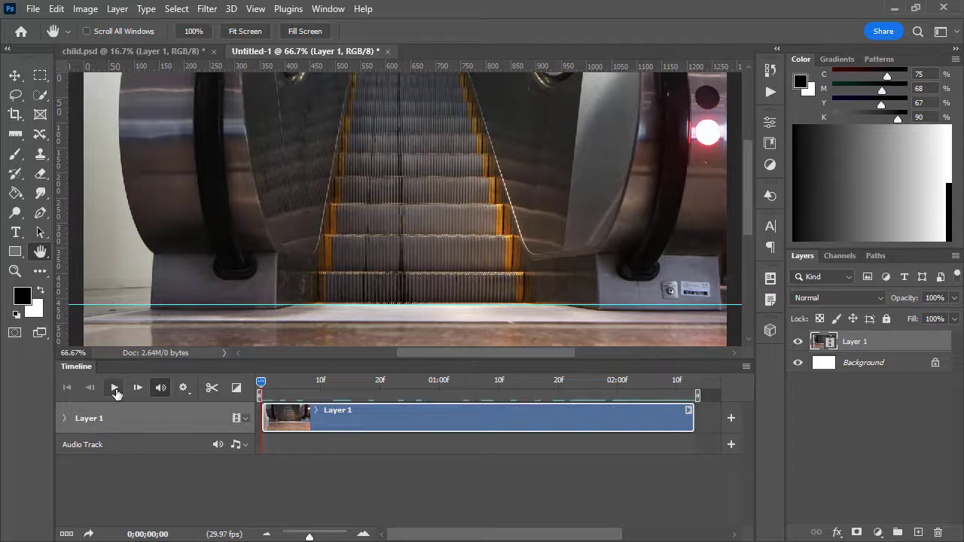
pyautogui.click(183, 388)
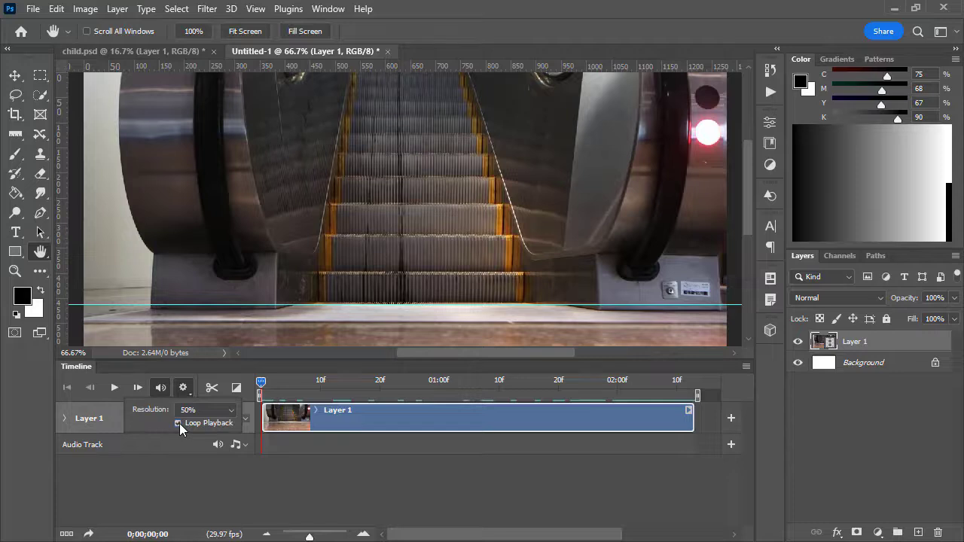
pyautogui.click(184, 390)
pyautogui.click(186, 391)
pyautogui.click(114, 387)
pyautogui.click(114, 388)
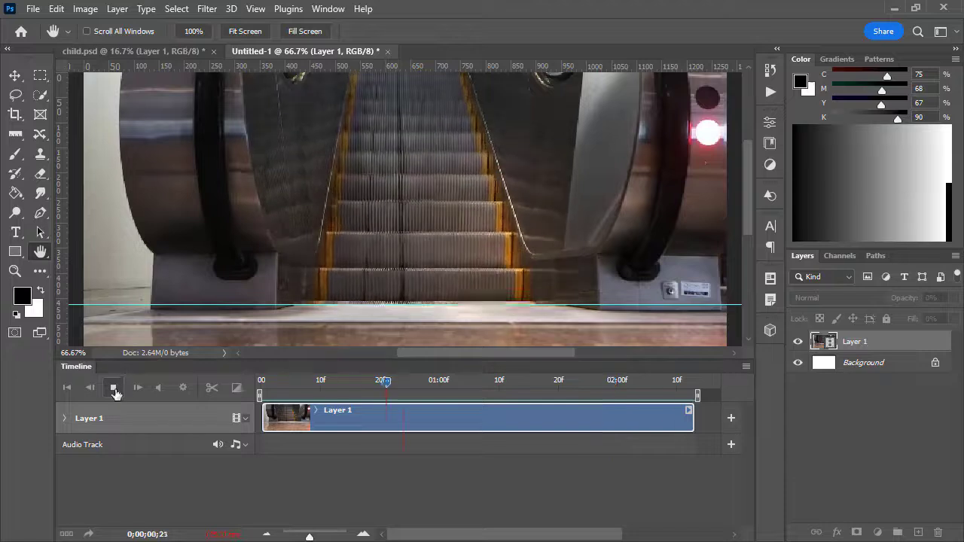
pyautogui.click(111, 391)
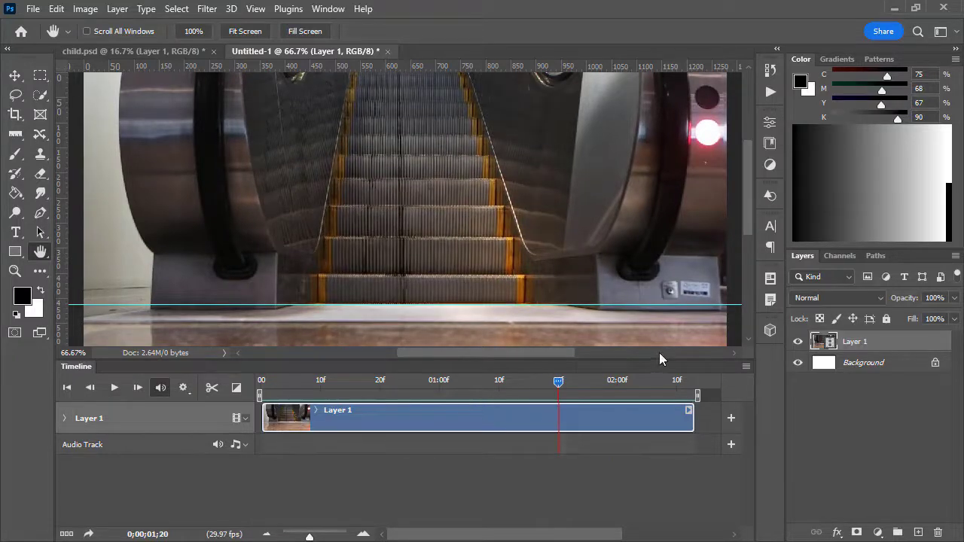
# Step: Duplicate the escalator video layer, Layer 1
pyautogui.moveTo(893, 345); pyautogui.dragTo(918, 532)
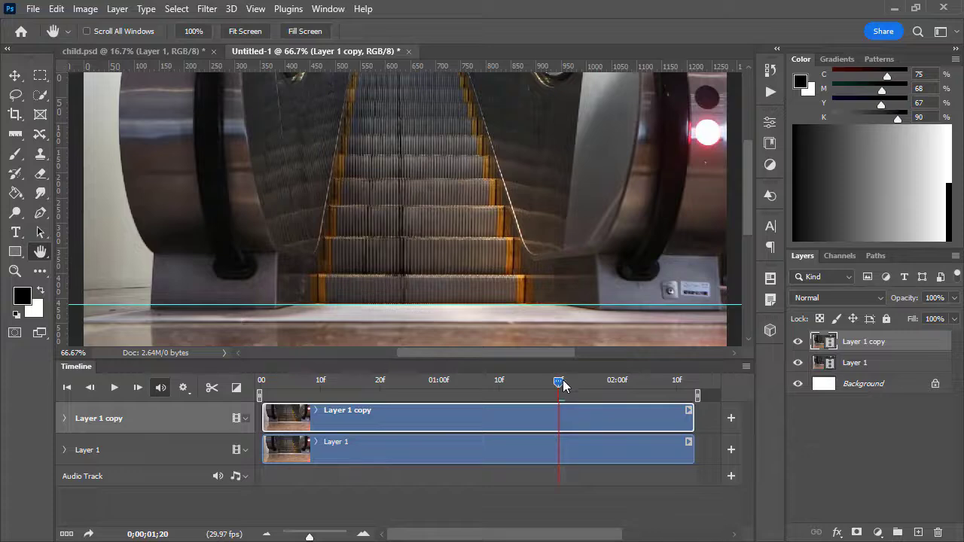
# Step: Move the Layer 1 copy clip so it starts where the Layer 1 clip ends, and play across the join to check it
pyautogui.moveTo(562, 379); pyautogui.dragTo(602, 405)
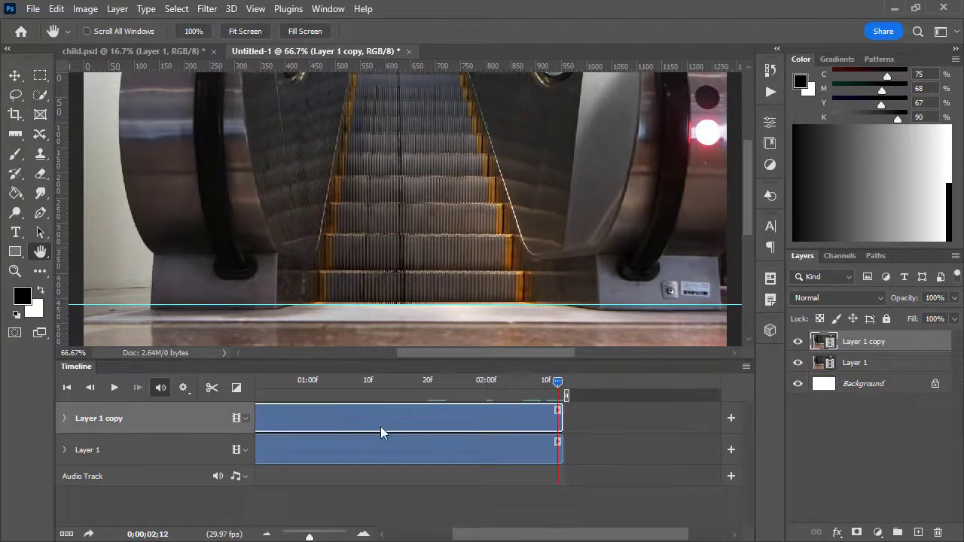
pyautogui.moveTo(438, 425); pyautogui.dragTo(699, 408)
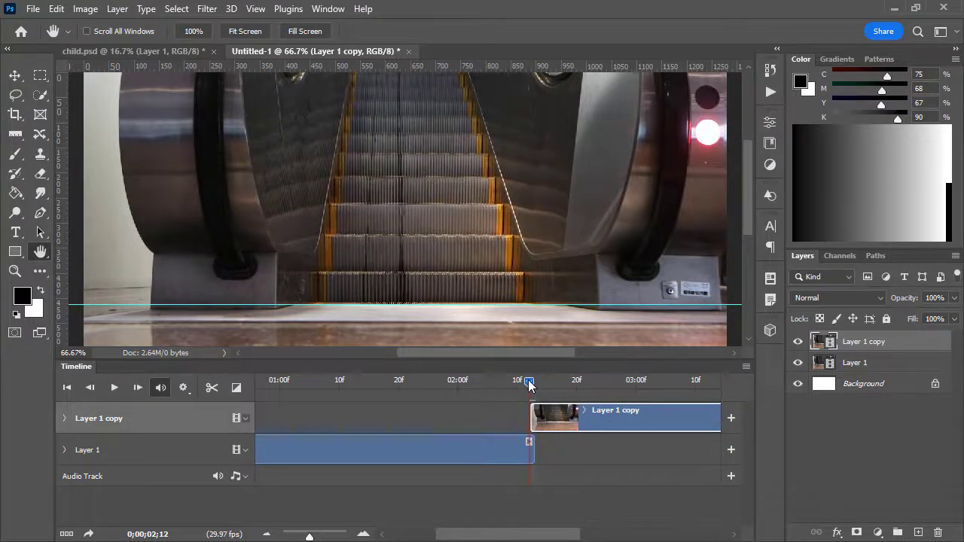
pyautogui.moveTo(528, 380)
pyautogui.mouseDown()
pyautogui.moveTo(540, 382)
pyautogui.moveTo(509, 382)
pyautogui.mouseUp()
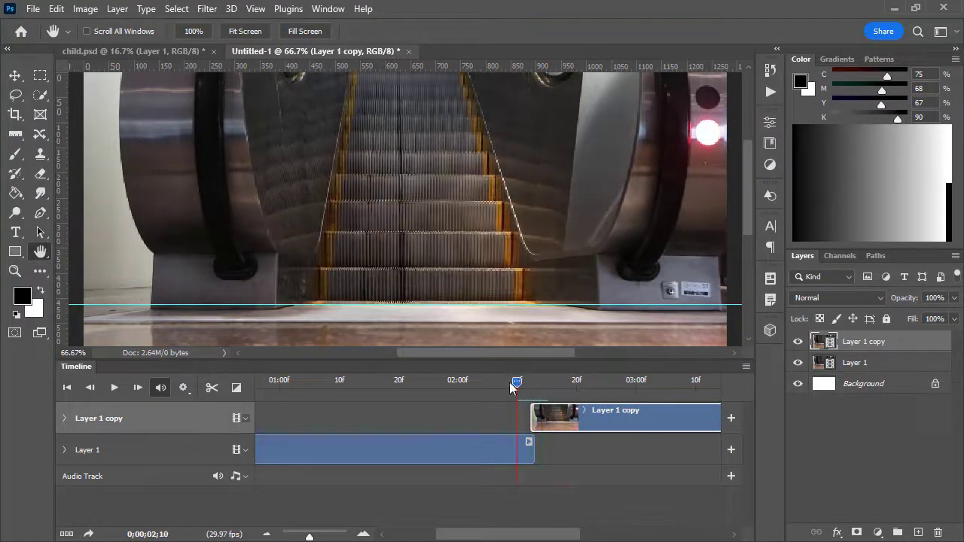
pyautogui.click(114, 388)
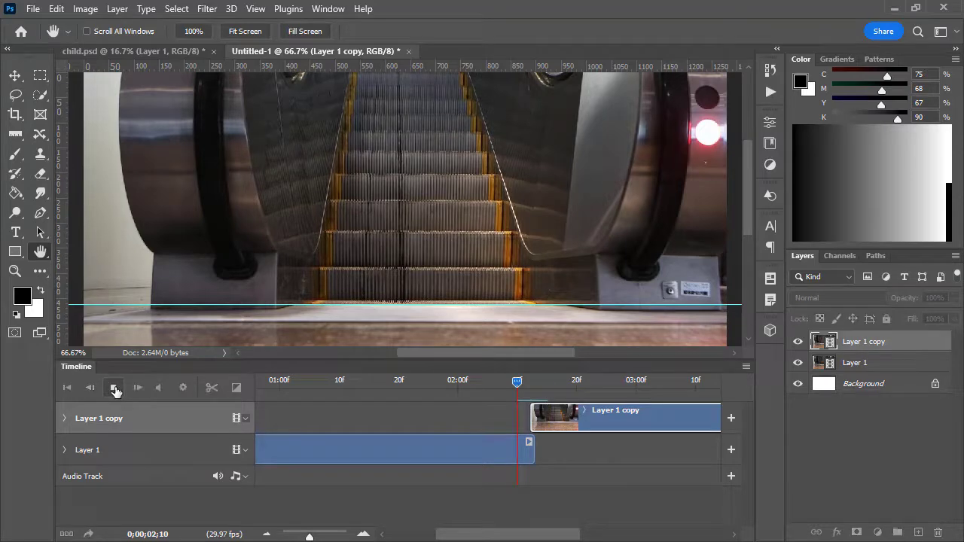
pyautogui.click(490, 404)
pyautogui.moveTo(646, 384); pyautogui.dragTo(528, 381)
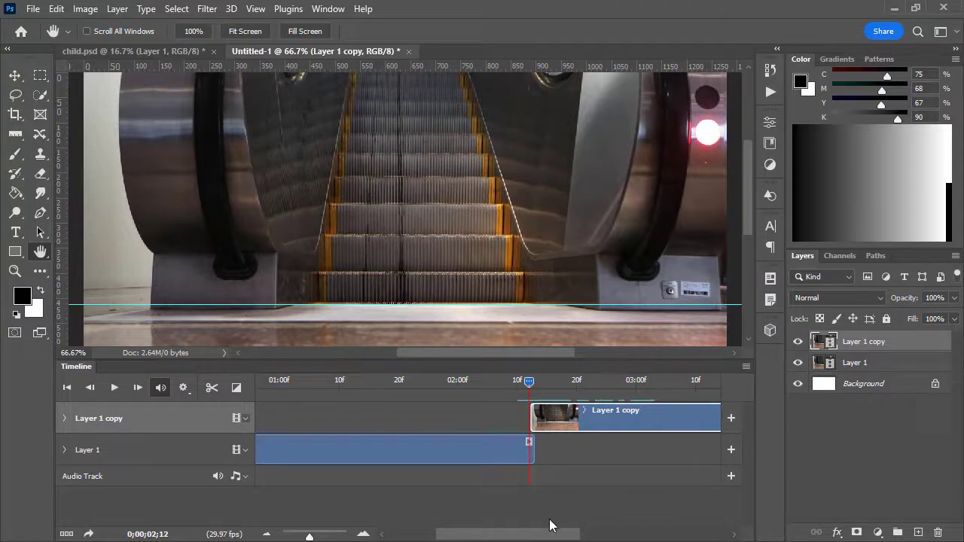
# Step: Extend the start of the Layer 1 copy clip back to about 0;00;01;28 and trim its end to match the end of Layer 1
pyautogui.moveTo(533, 536); pyautogui.dragTo(433, 536)
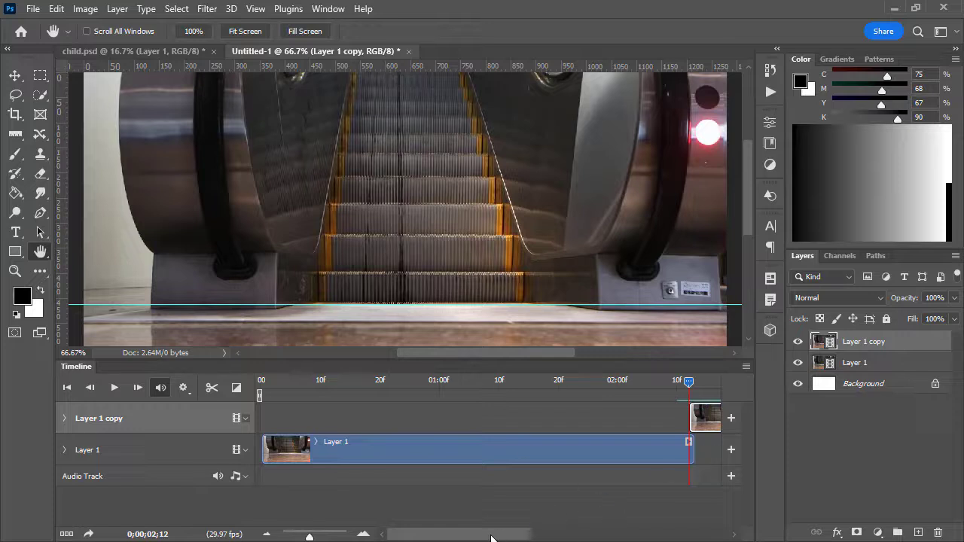
pyautogui.moveTo(490, 538); pyautogui.dragTo(528, 537)
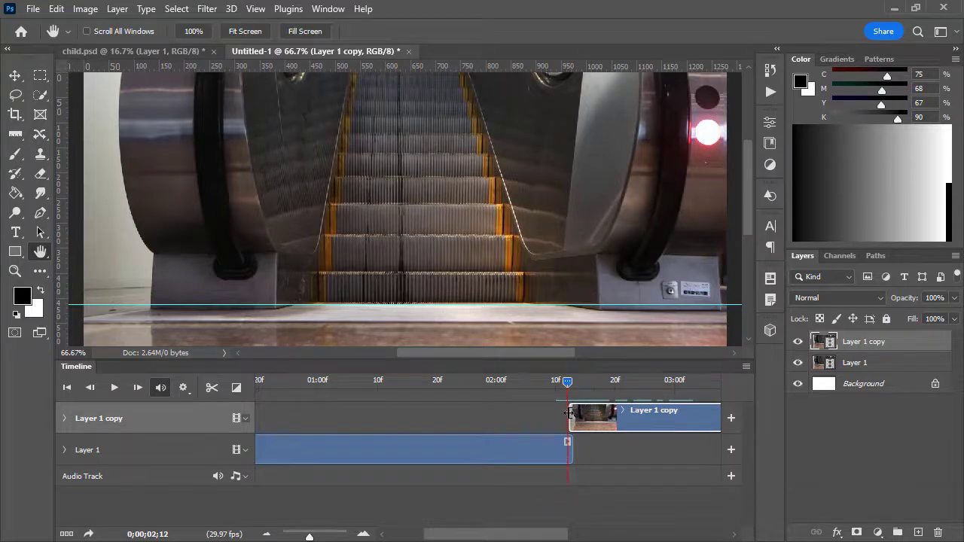
pyautogui.moveTo(570, 410); pyautogui.dragTo(485, 416)
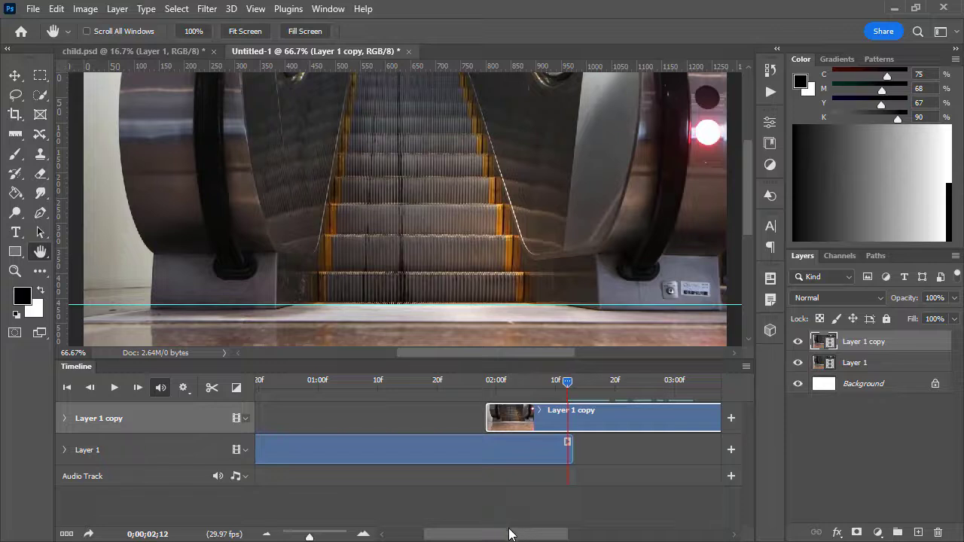
pyautogui.moveTo(508, 534); pyautogui.dragTo(605, 535)
pyautogui.moveTo(696, 414); pyautogui.dragTo(277, 404)
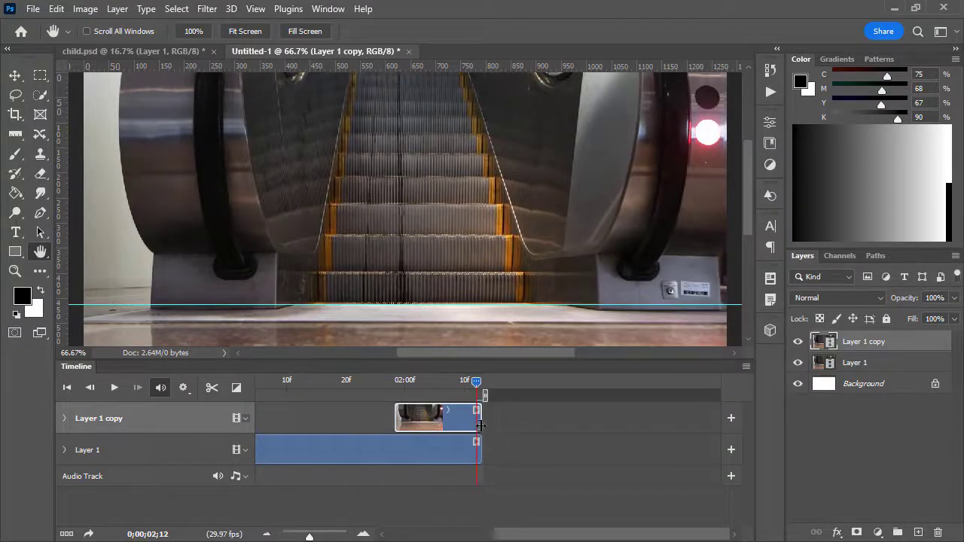
pyautogui.moveTo(476, 382)
pyautogui.mouseDown()
pyautogui.moveTo(400, 386)
pyautogui.moveTo(486, 396)
pyautogui.mouseUp()
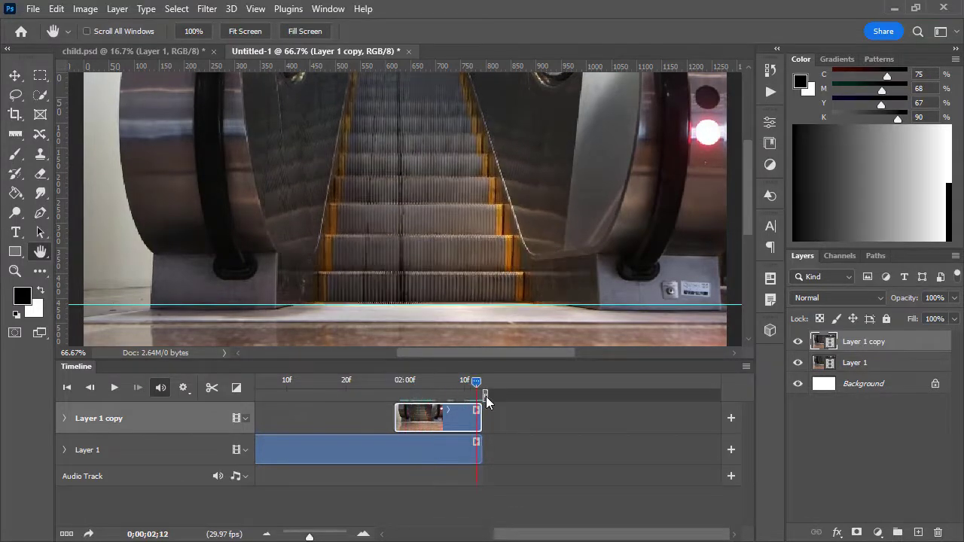
# Step: Play the timeline to review the loop with the overlapping Layer 1 copy clip
pyautogui.moveTo(509, 534); pyautogui.dragTo(400, 530)
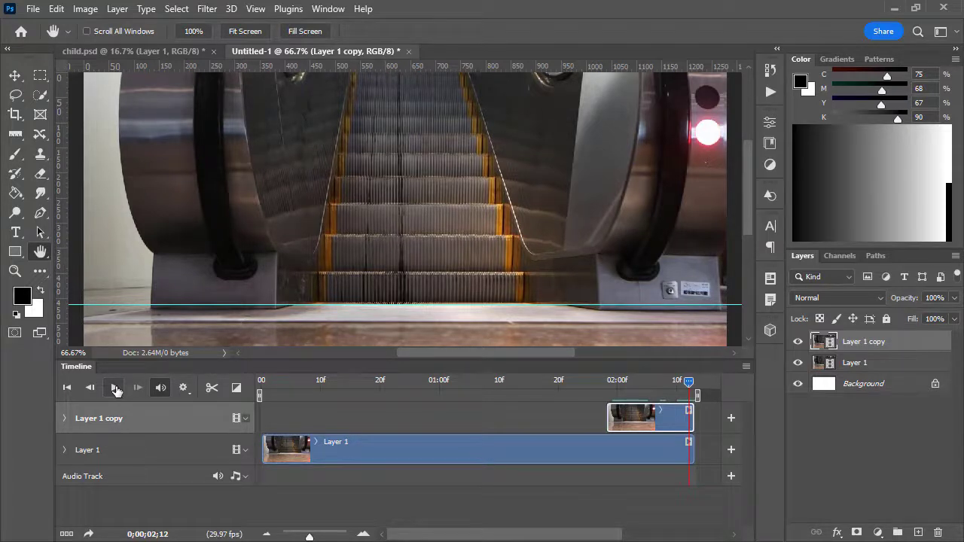
pyautogui.click(115, 388)
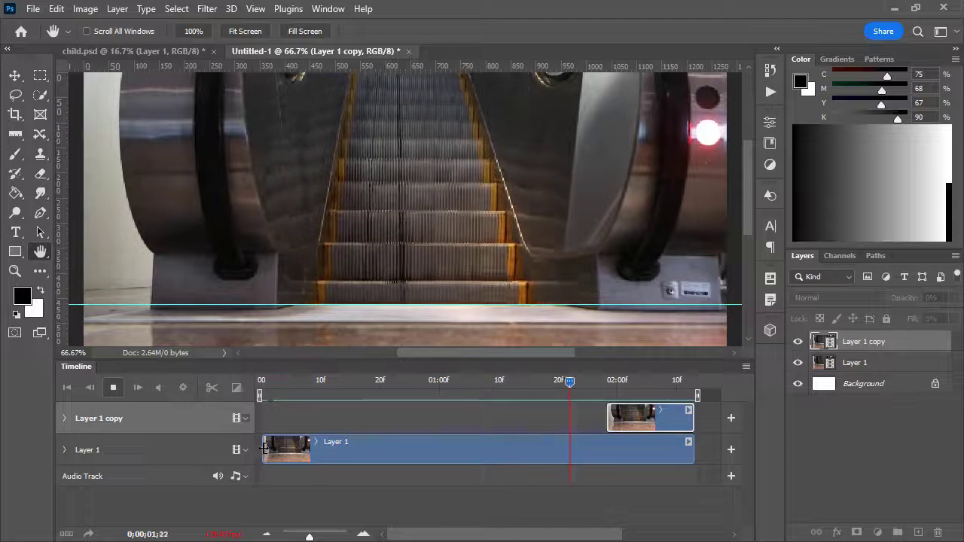
pyautogui.click(113, 387)
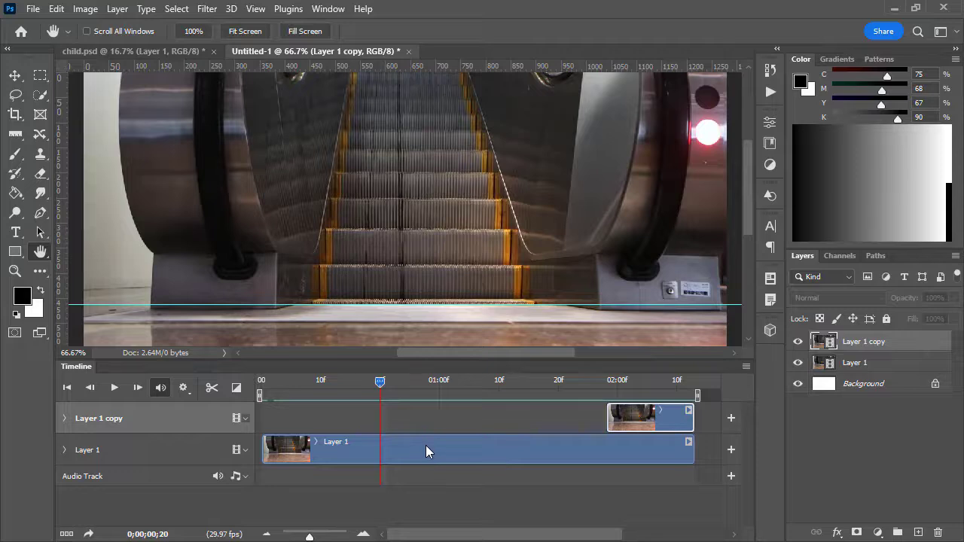
# Step: Add an opacity keyframe to Layer 1 copy at its start, 0;00;01;28, with the opacity set to 0%
pyautogui.moveTo(424, 380); pyautogui.dragTo(608, 390)
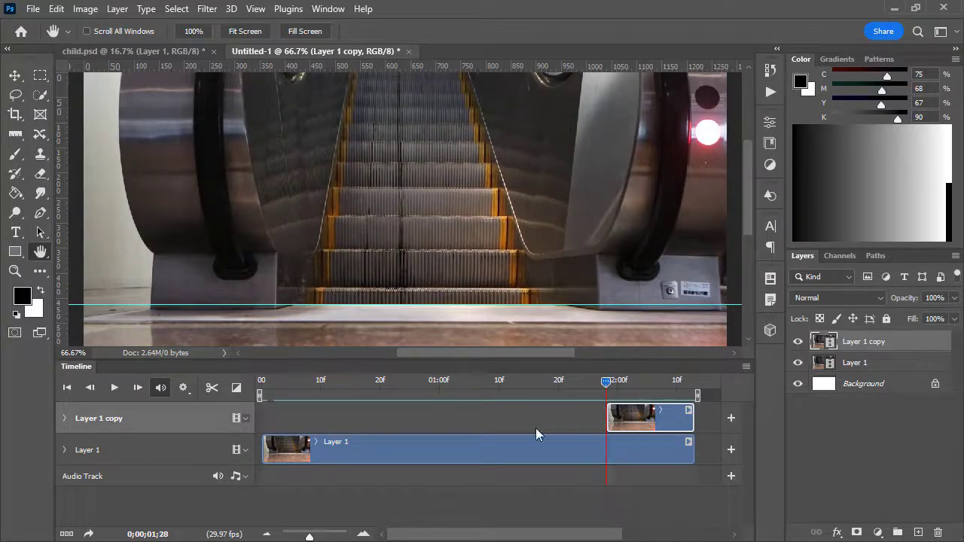
pyautogui.click(64, 420)
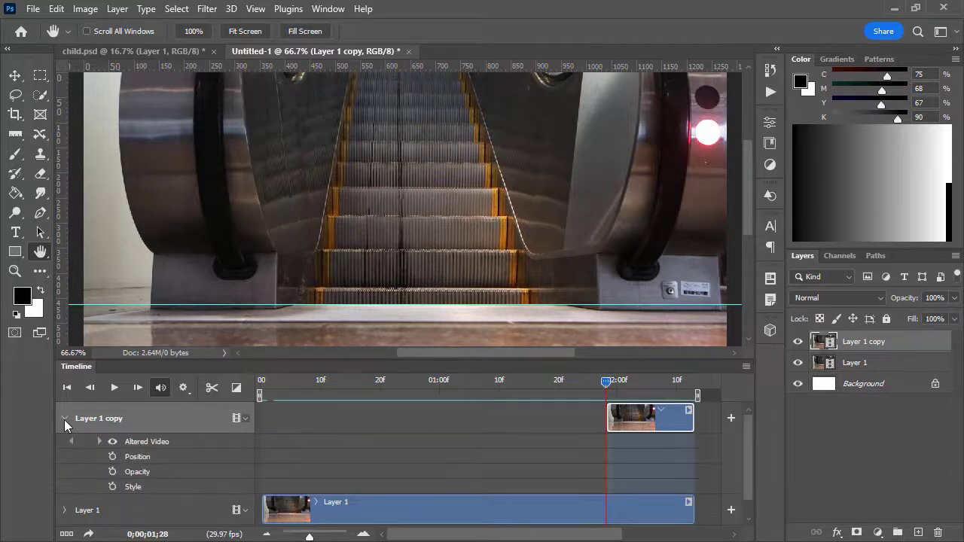
pyautogui.click(112, 472)
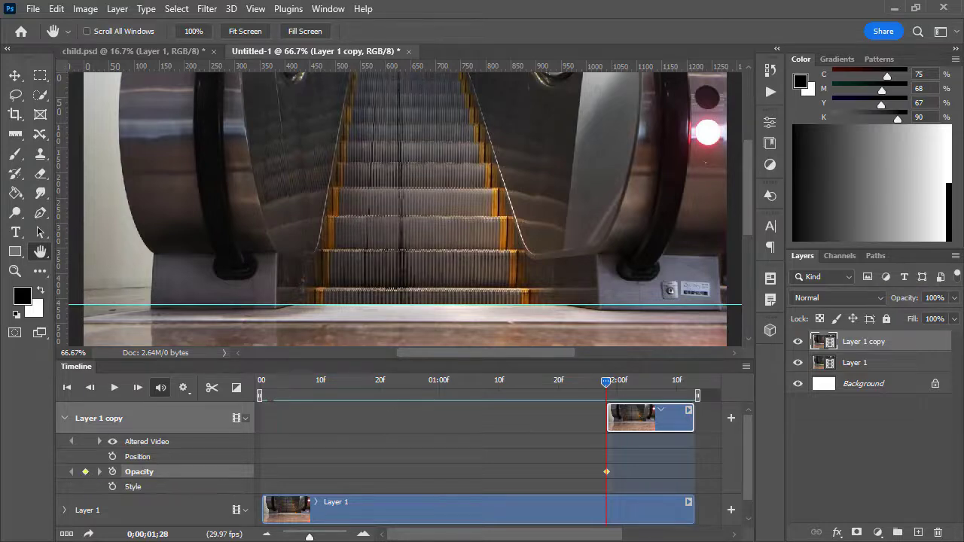
pyautogui.click(953, 297)
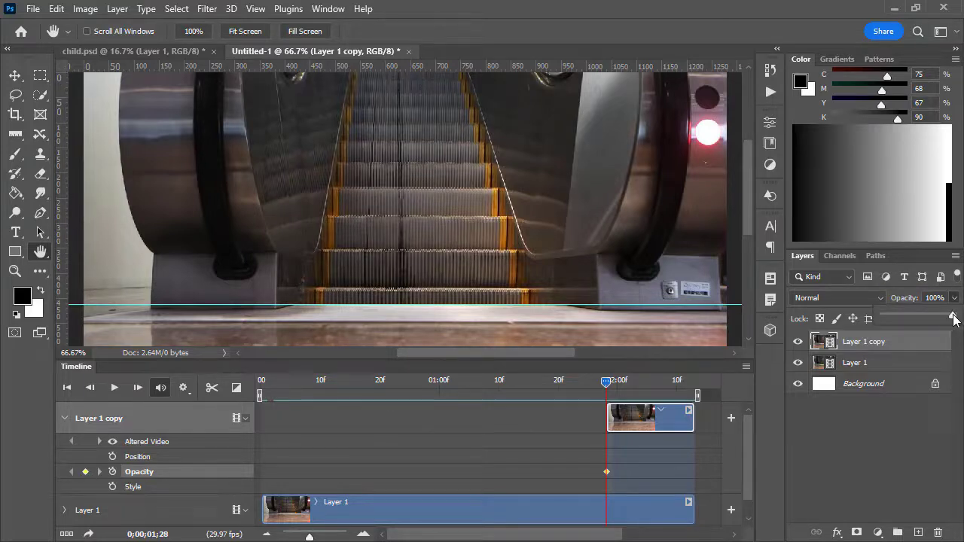
pyautogui.moveTo(952, 316); pyautogui.dragTo(884, 314)
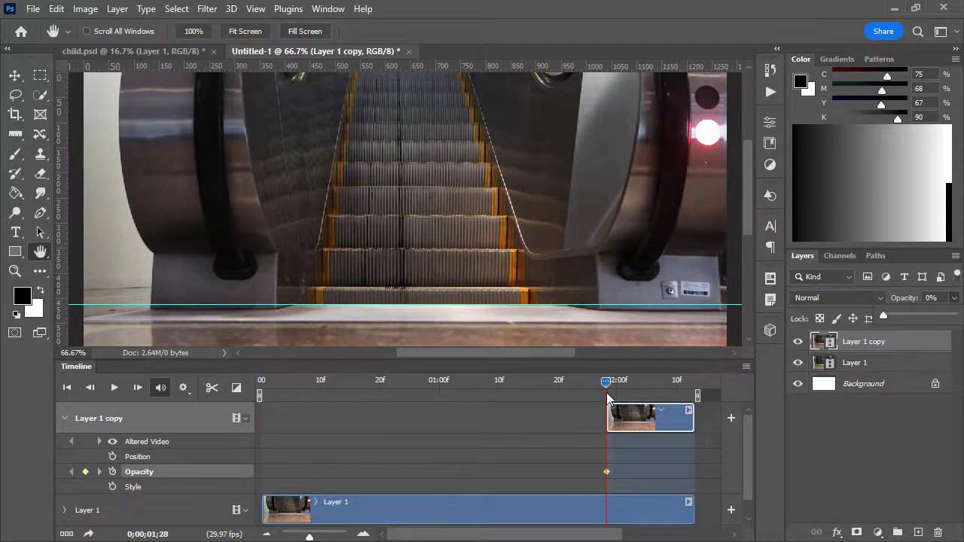
# Step: Add a second opacity keyframe to Layer 1 copy at the clip's end, 0;00;02;12, with the opacity set to 100%
pyautogui.moveTo(607, 386); pyautogui.dragTo(697, 395)
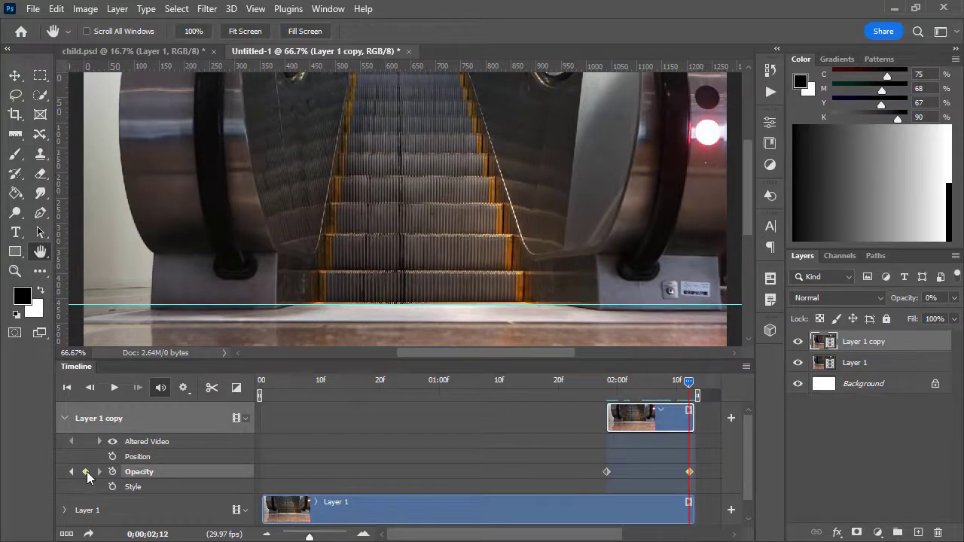
pyautogui.click(953, 299)
pyautogui.moveTo(886, 316); pyautogui.dragTo(952, 314)
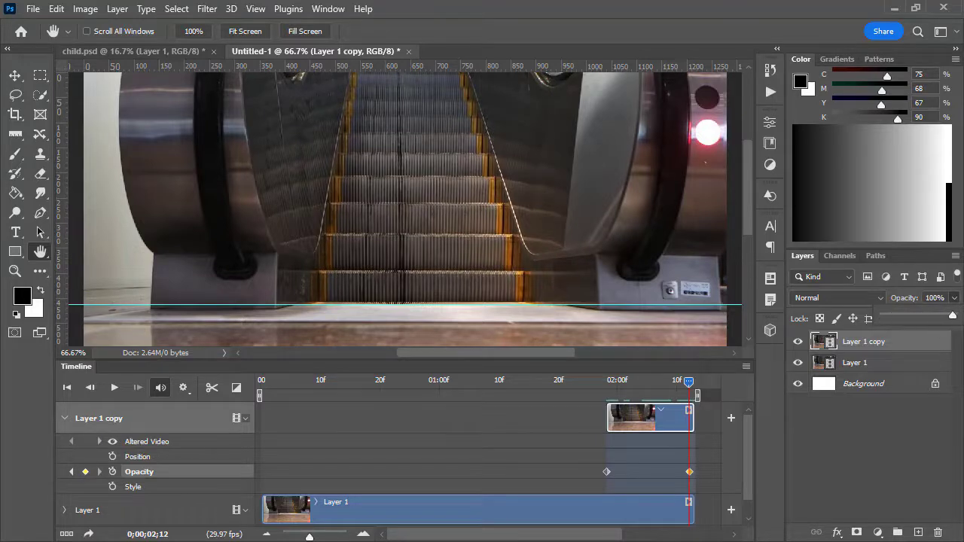
# Step: Play the timeline to review the cross-faded escalator loop
pyautogui.moveTo(691, 381); pyautogui.dragTo(586, 379)
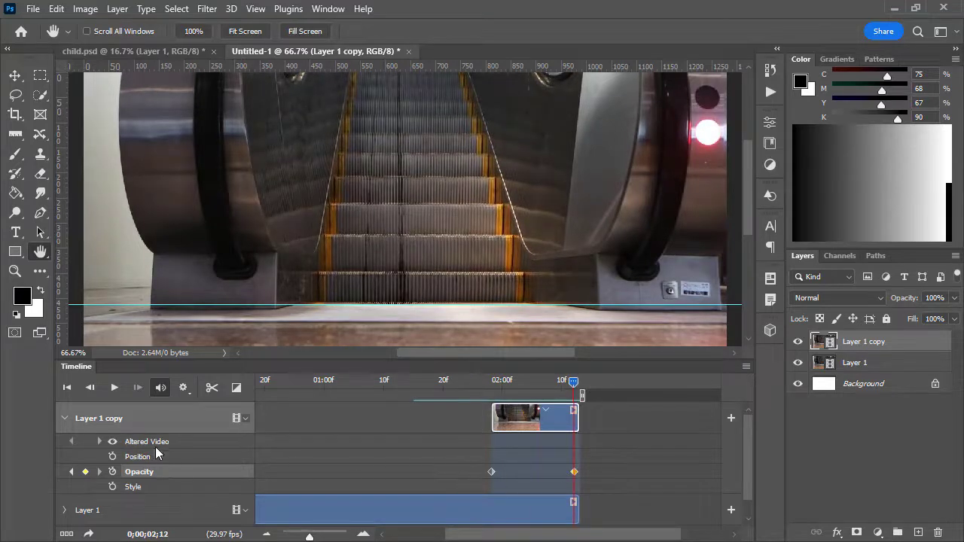
pyautogui.click(112, 389)
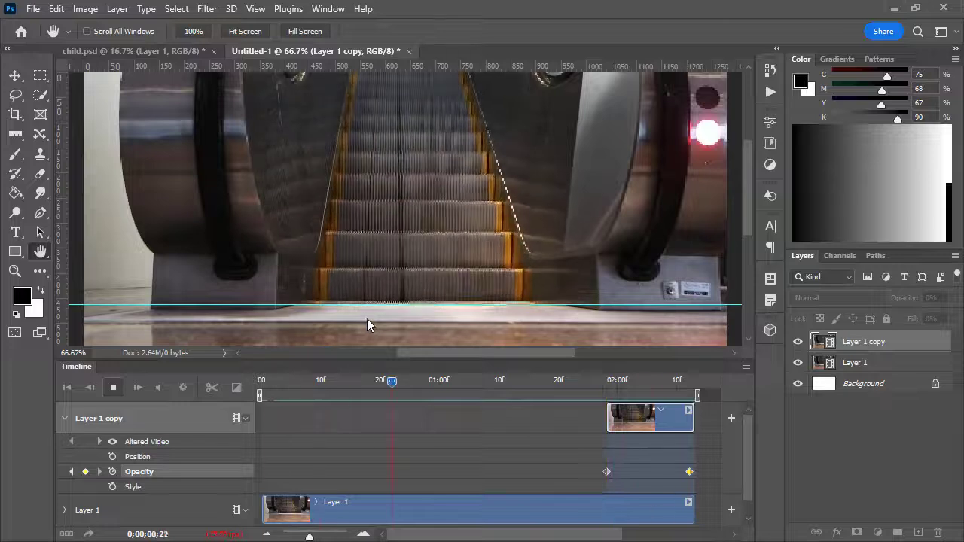
pyautogui.click(115, 388)
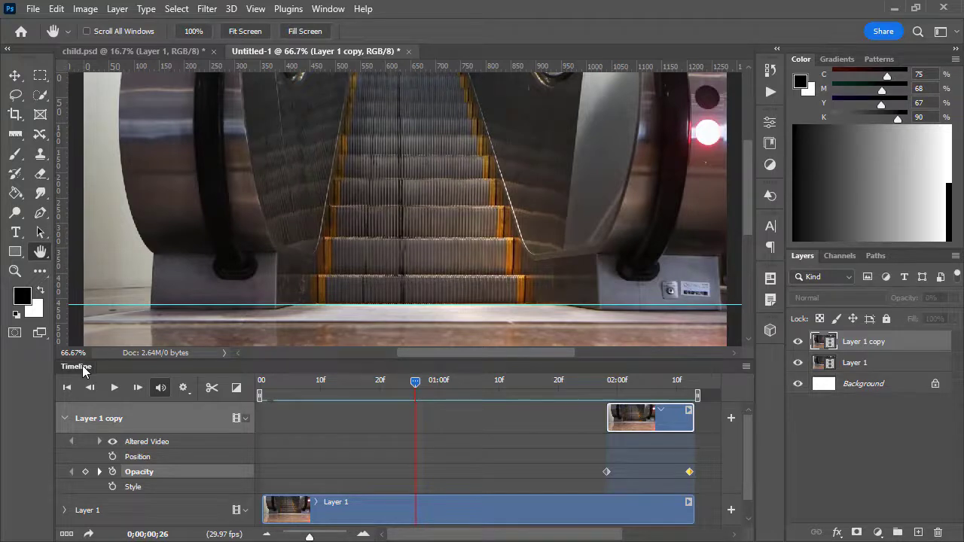
# Step: With the timeline collapsed, hide the guide and stamp all visible layers into a new still layer on top
pyautogui.doubleClick(78, 366)
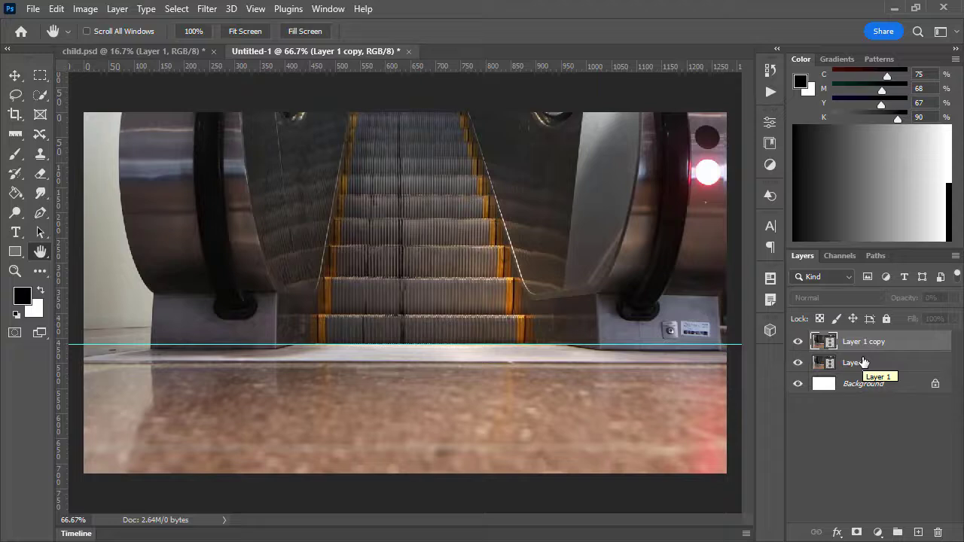
pyautogui.hotkey('ctrl', ';')
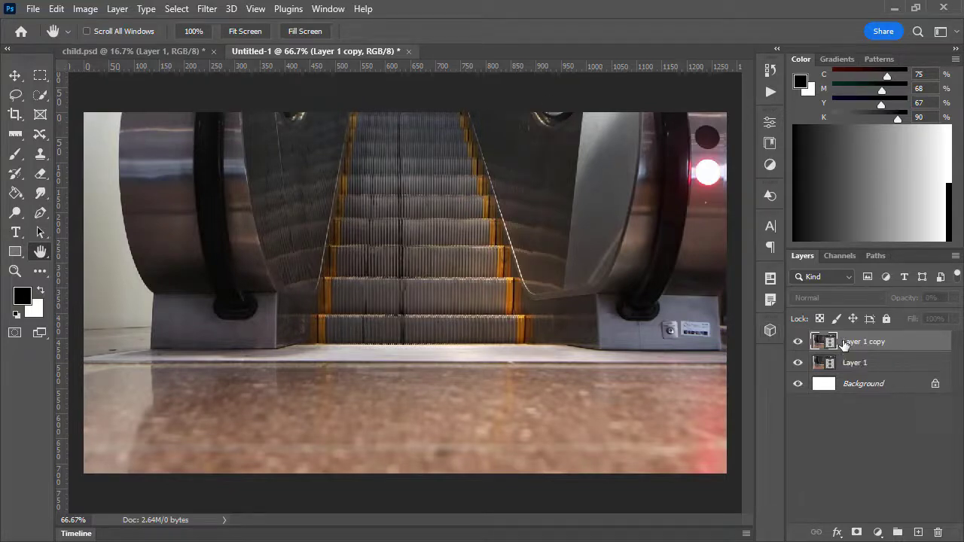
pyautogui.hotkey('ctrl', 'shift', 'alt', 'e')
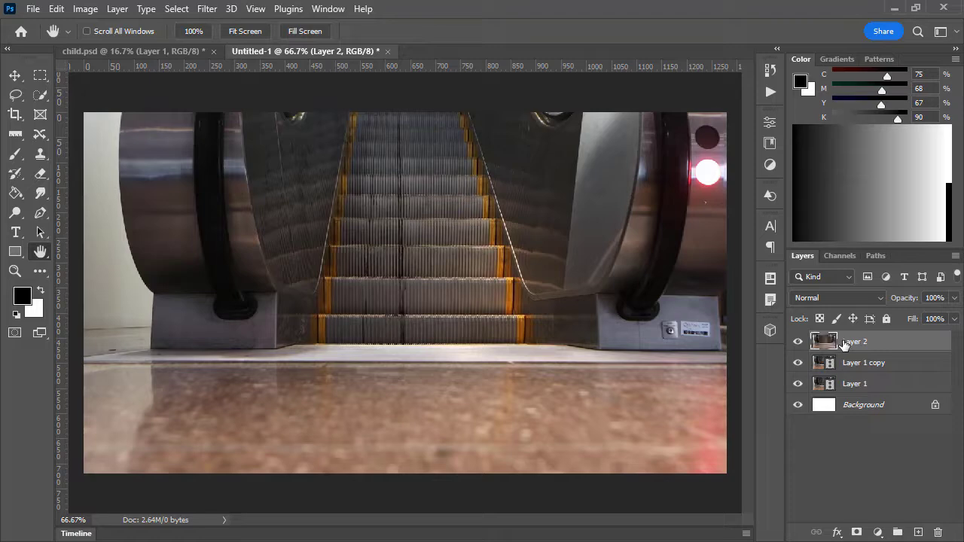
# Step: Toggle the layer visibilities to inspect the stamped Layer 2, leaving Layer 2 hidden with Layer 1 and Layer 1 copy visible
pyautogui.click(797, 362)
pyautogui.click(795, 342)
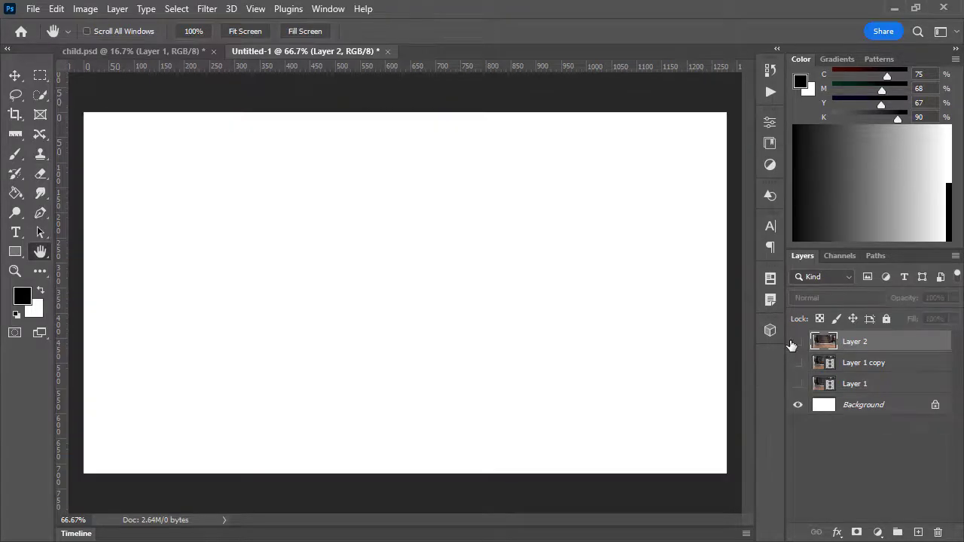
pyautogui.click(794, 343)
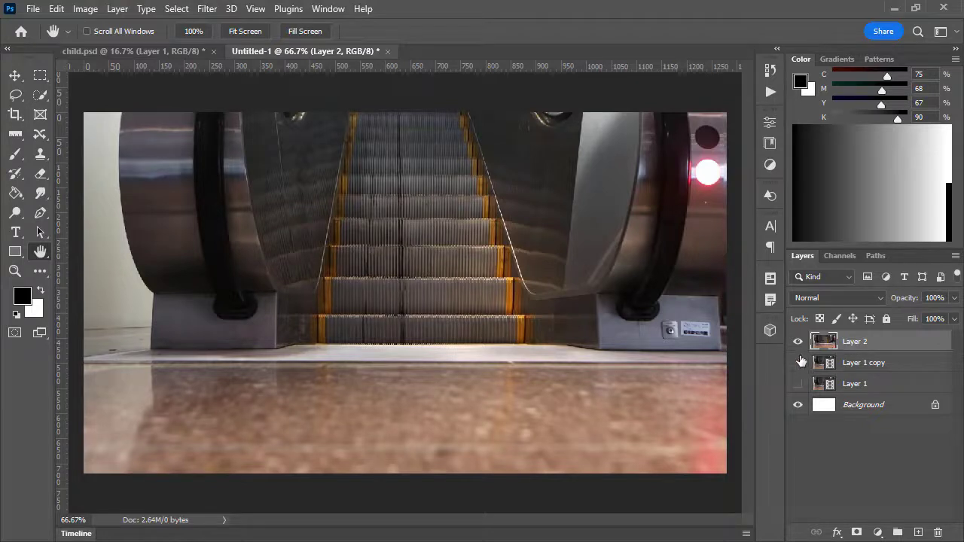
pyautogui.click(798, 344)
pyautogui.click(797, 363)
pyautogui.click(797, 384)
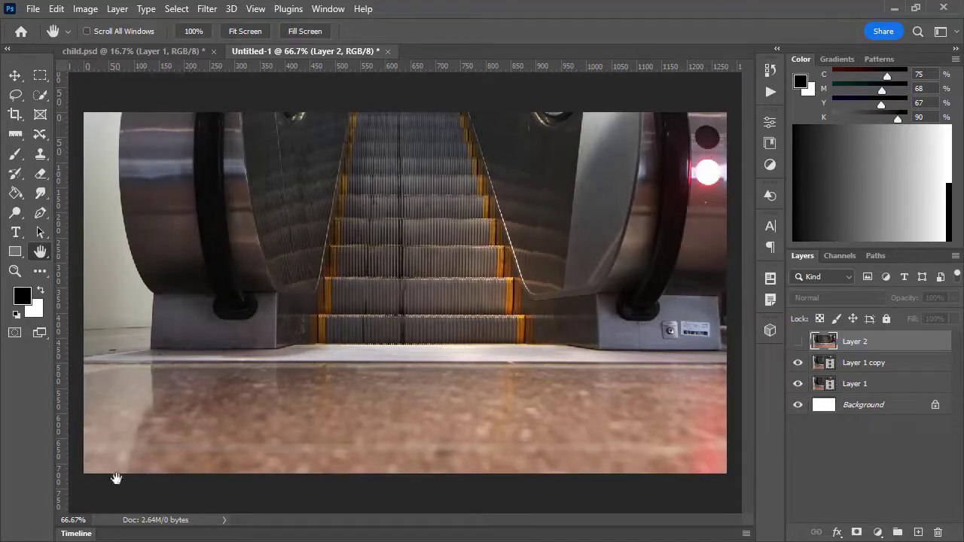
# Step: Expand the timeline and play it to check how long the Layer 2 clip runs relative to the video clips
pyautogui.click(95, 531)
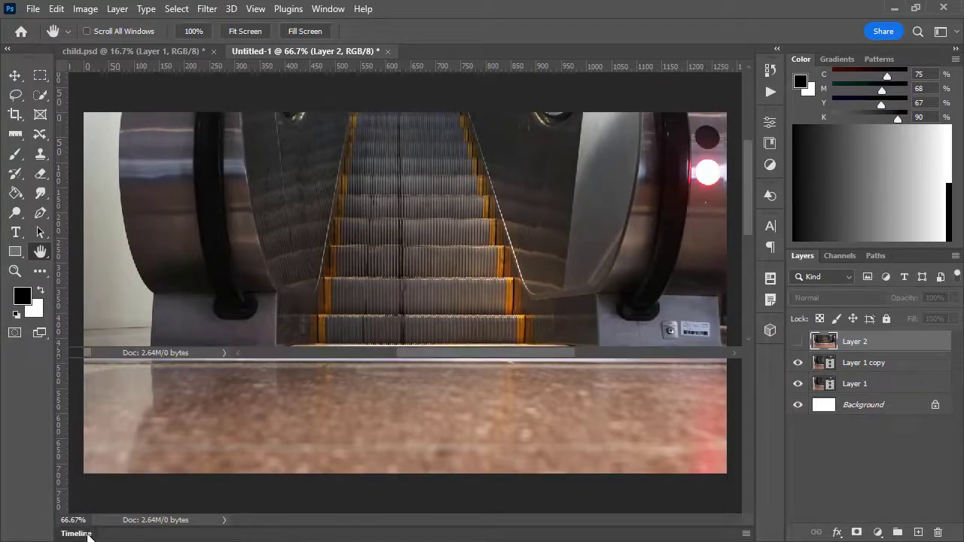
pyautogui.click(115, 388)
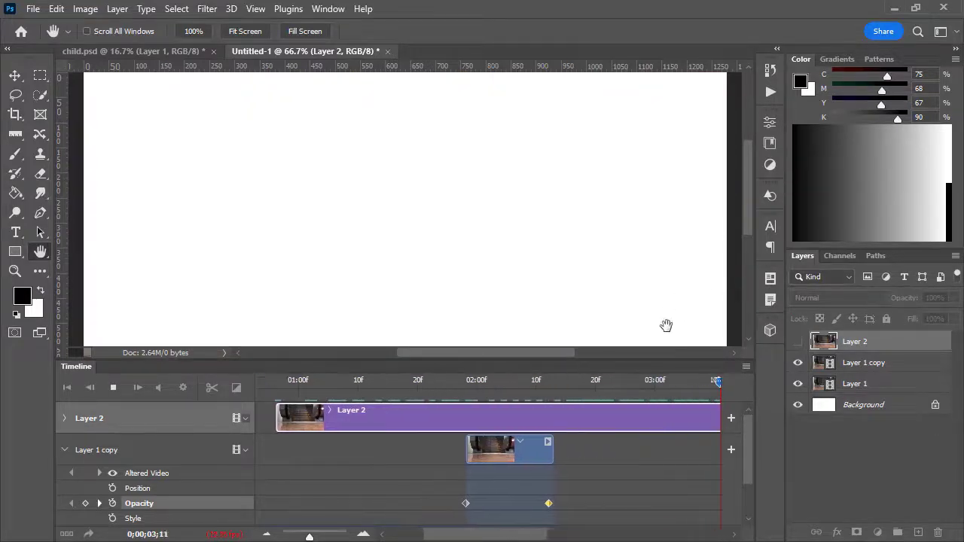
pyautogui.moveTo(518, 533)
pyautogui.mouseDown()
pyautogui.moveTo(292, 531)
pyautogui.moveTo(535, 533)
pyautogui.mouseUp()
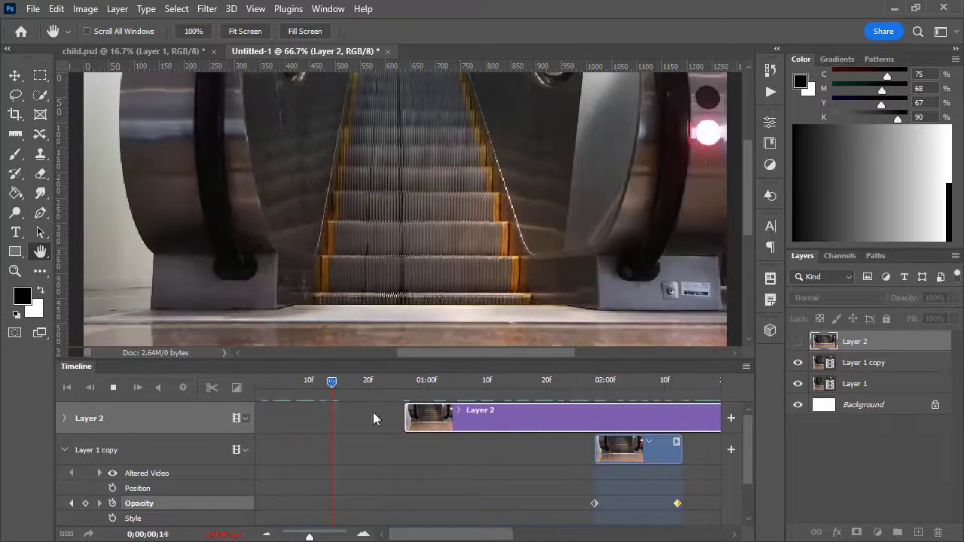
pyautogui.click(113, 387)
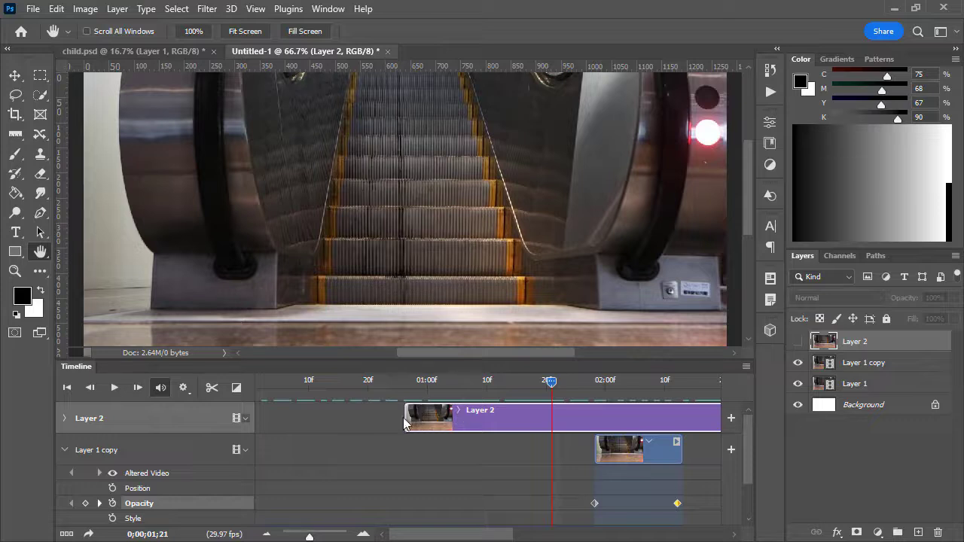
# Step: Move the Layer 2 clip back along the timeline so it starts at 0;00;00;00
pyautogui.moveTo(425, 534); pyautogui.dragTo(264, 536)
pyautogui.scroll(-3, 476, 461)
pyautogui.scroll(3, 475, 462)
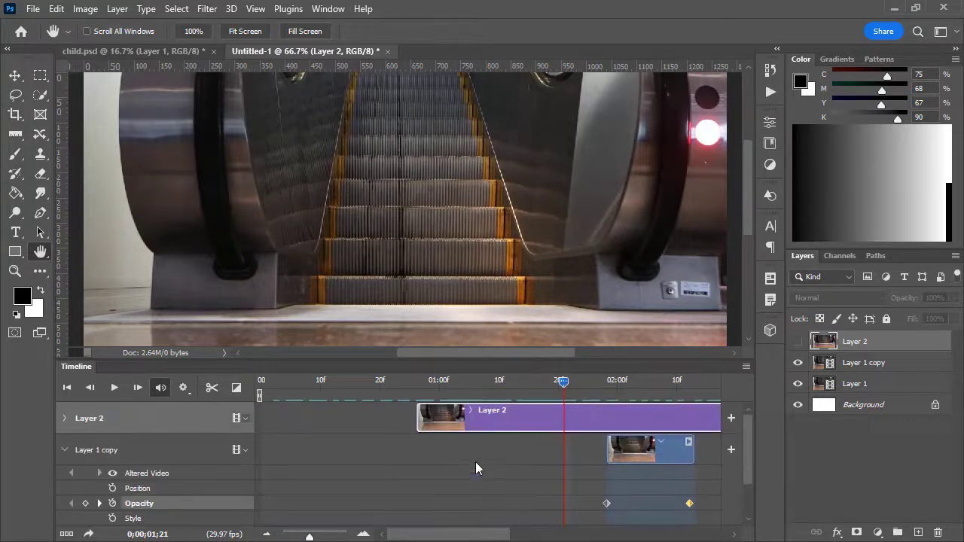
pyautogui.moveTo(503, 418); pyautogui.dragTo(359, 419)
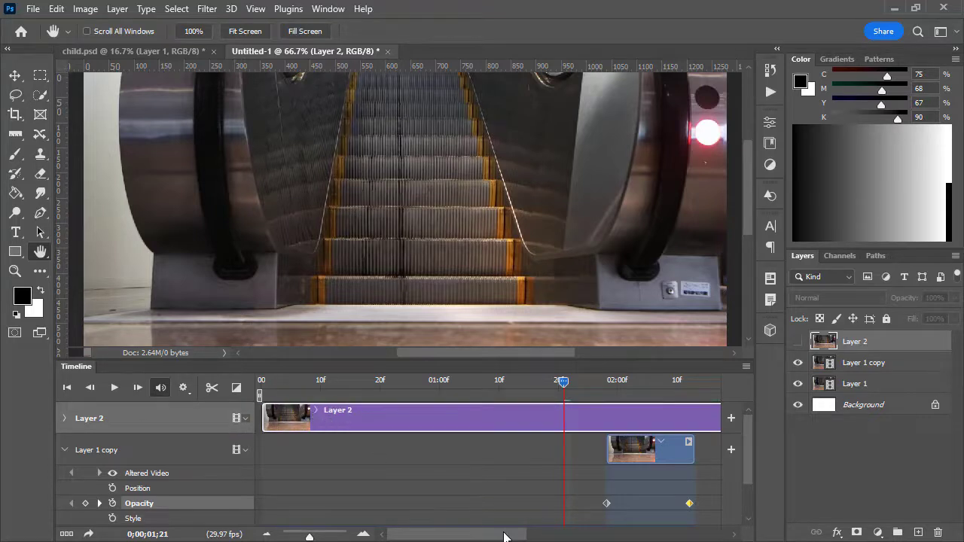
# Step: Trim the end of the Layer 2 clip to match the Layer 1 copy clip and play the timeline from the start
pyautogui.moveTo(504, 536); pyautogui.dragTo(654, 536)
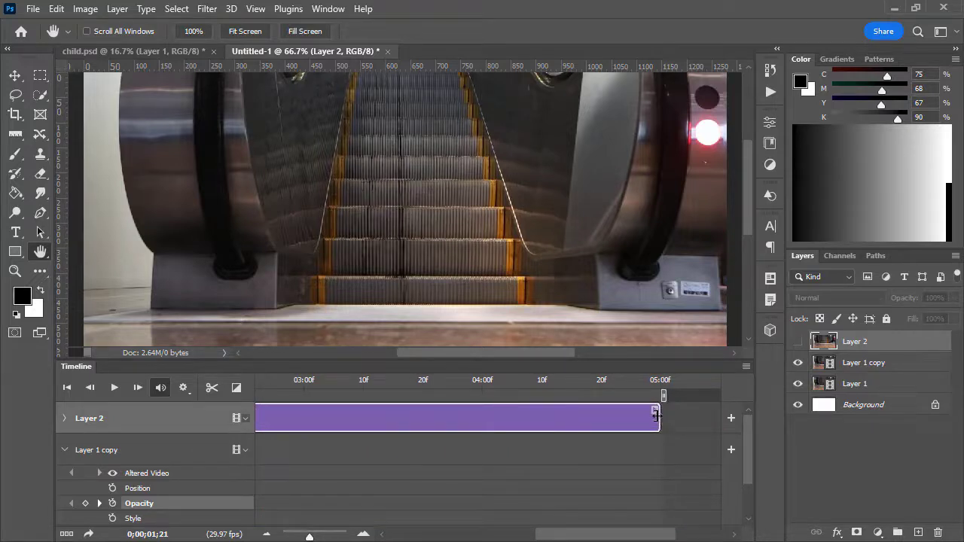
pyautogui.moveTo(657, 413)
pyautogui.mouseDown()
pyautogui.moveTo(280, 418)
pyautogui.moveTo(660, 419)
pyautogui.mouseUp()
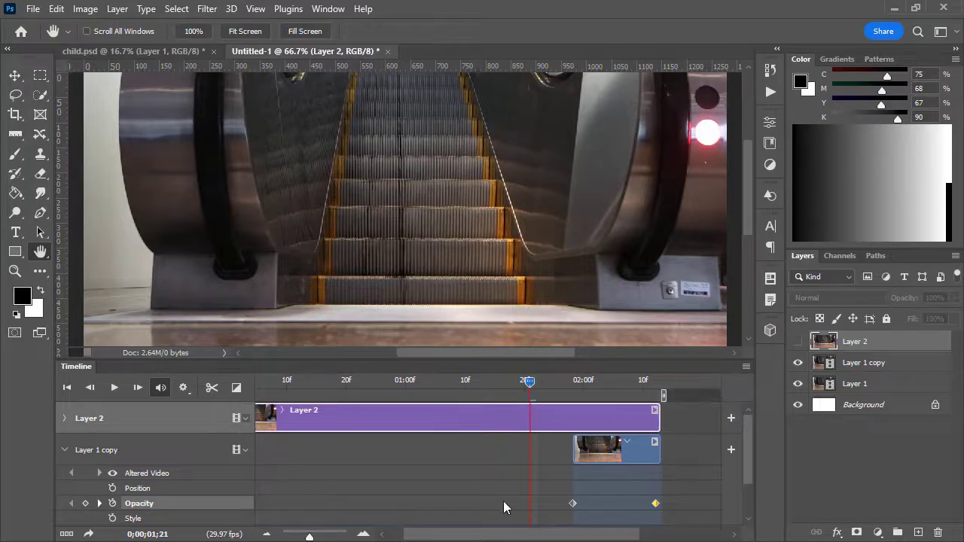
pyautogui.moveTo(536, 379); pyautogui.dragTo(221, 369)
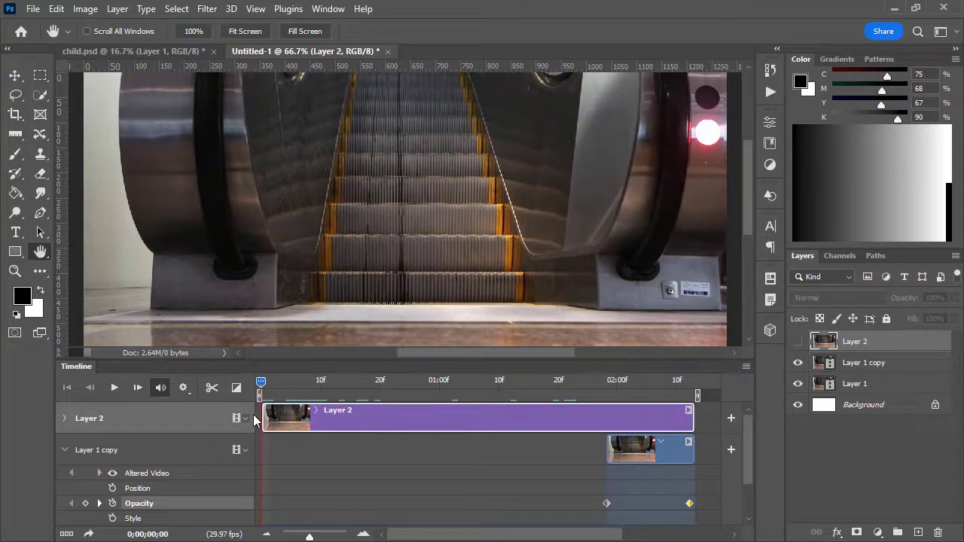
pyautogui.click(114, 388)
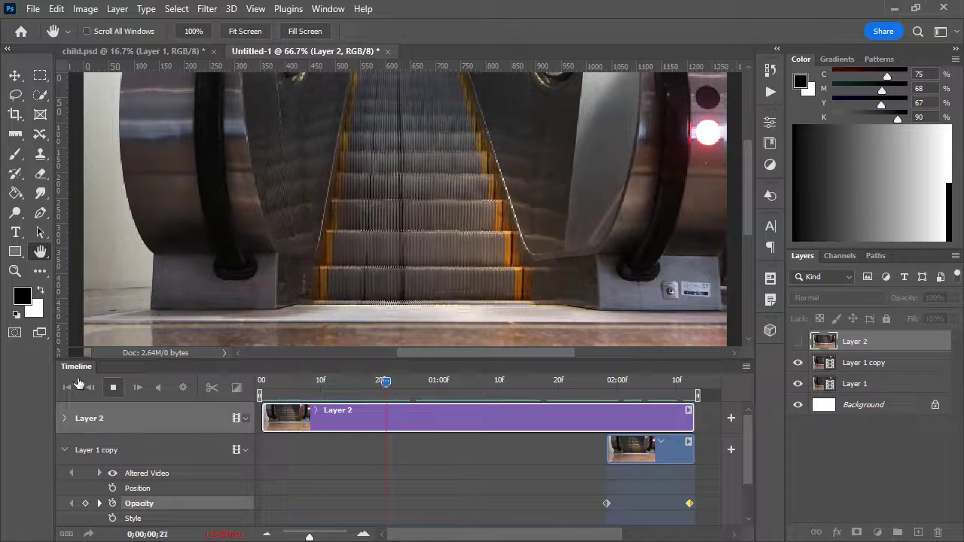
pyautogui.press('space')
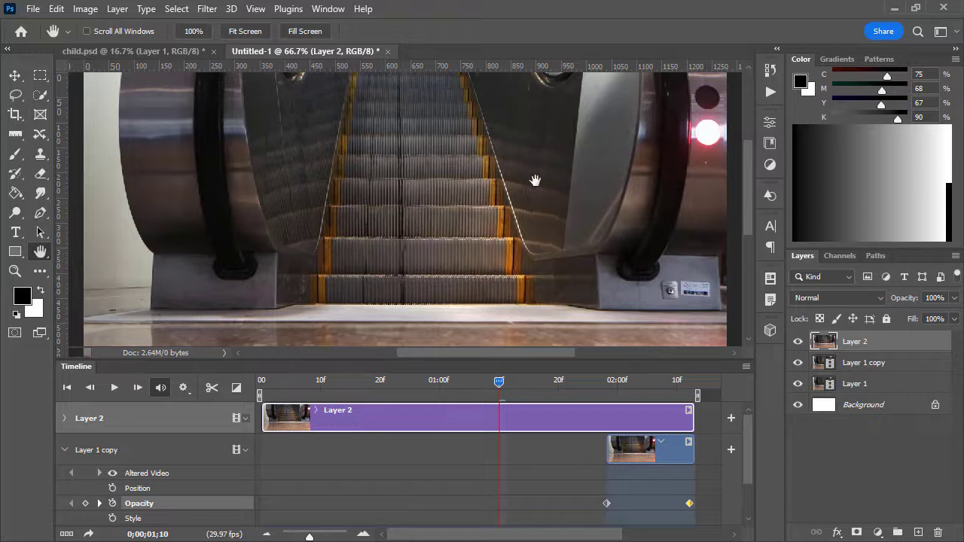
# Step: Toggle Layer 2's visibility to compare the still with the video, leave it visible, and play the timeline briefly
pyautogui.click(798, 342)
pyautogui.click(797, 344)
pyautogui.click(797, 344)
pyautogui.click(800, 344)
pyautogui.click(799, 343)
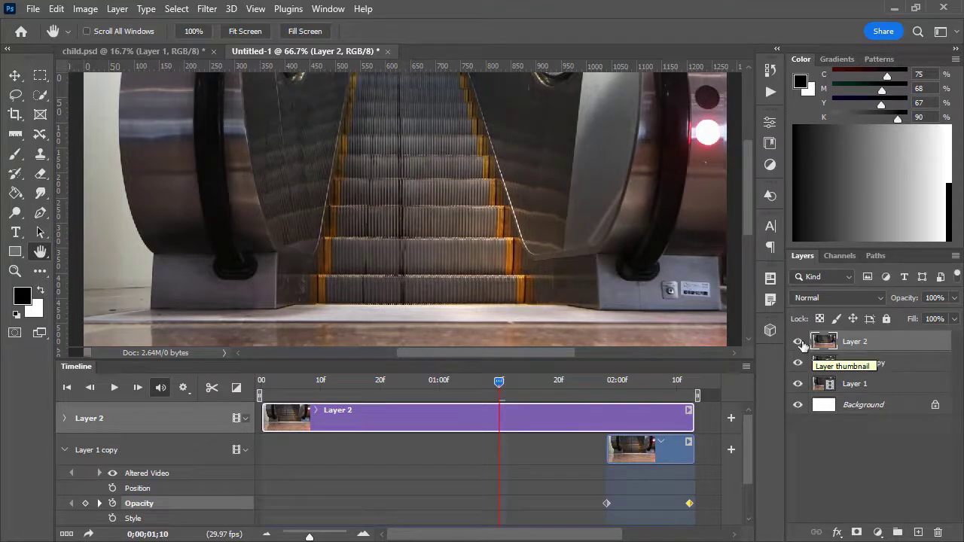
pyautogui.click(798, 342)
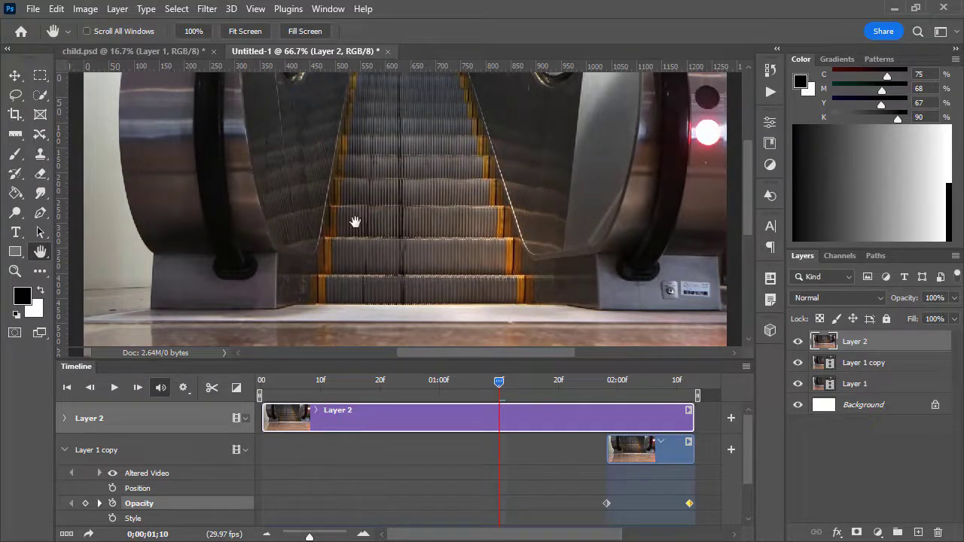
pyautogui.doubleClick(77, 368)
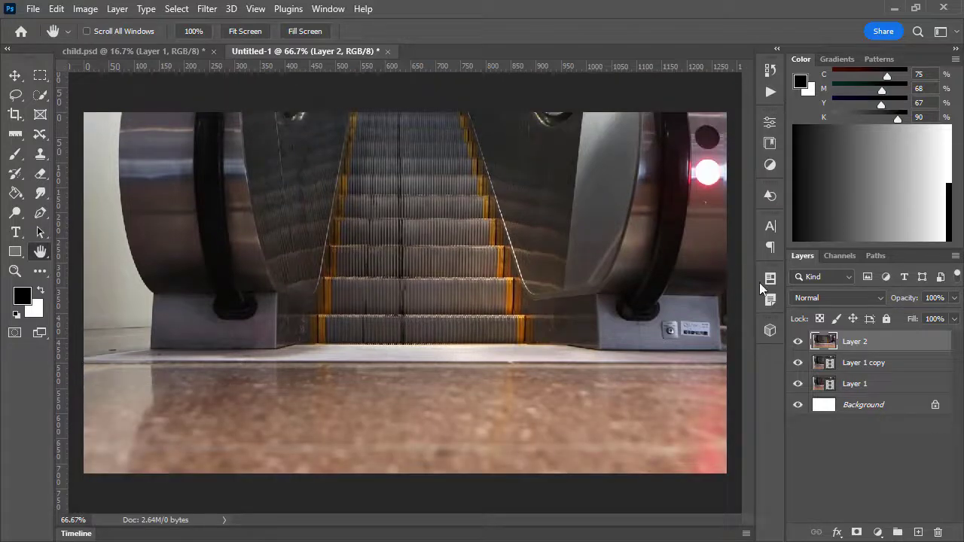
pyautogui.click(798, 343)
pyautogui.click(798, 342)
pyautogui.doubleClick(76, 533)
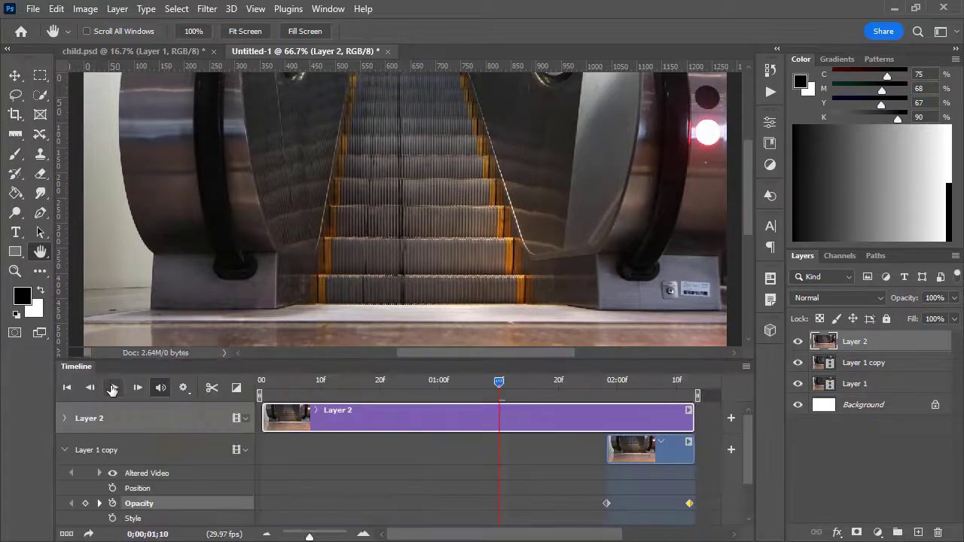
pyautogui.click(112, 388)
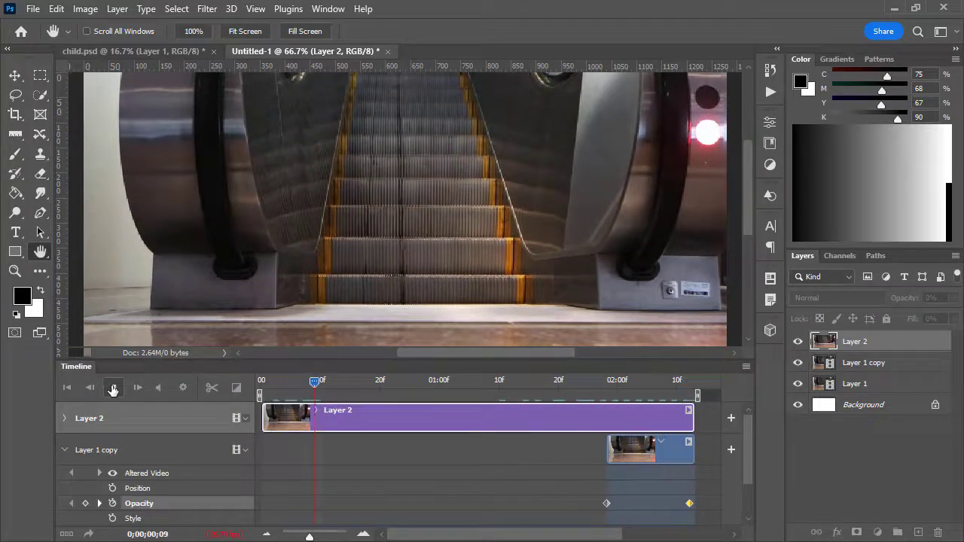
pyautogui.click(112, 388)
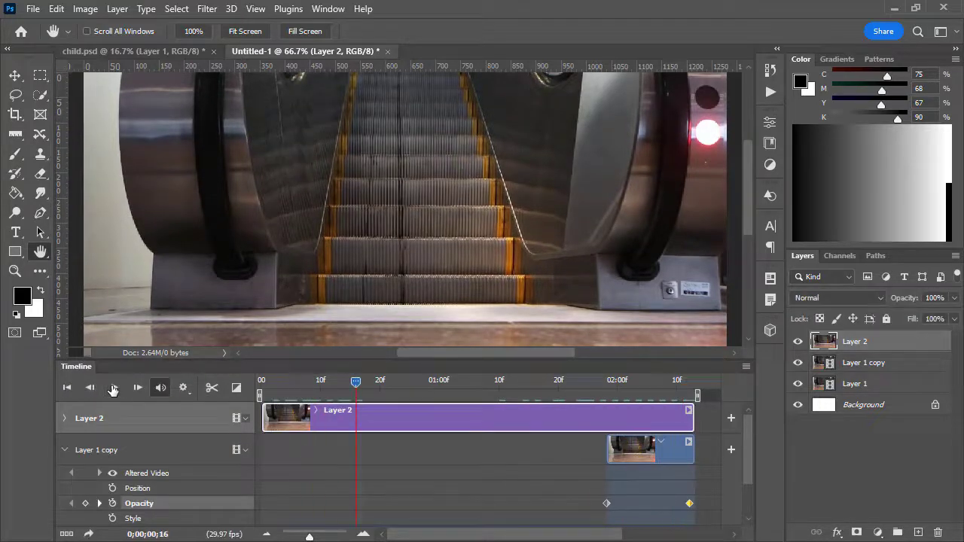
# Step: Add a layer mask to Layer 2 and hide Layer 1 copy, Layer 1 and the Background, with the Brush tool active
pyautogui.click(856, 532)
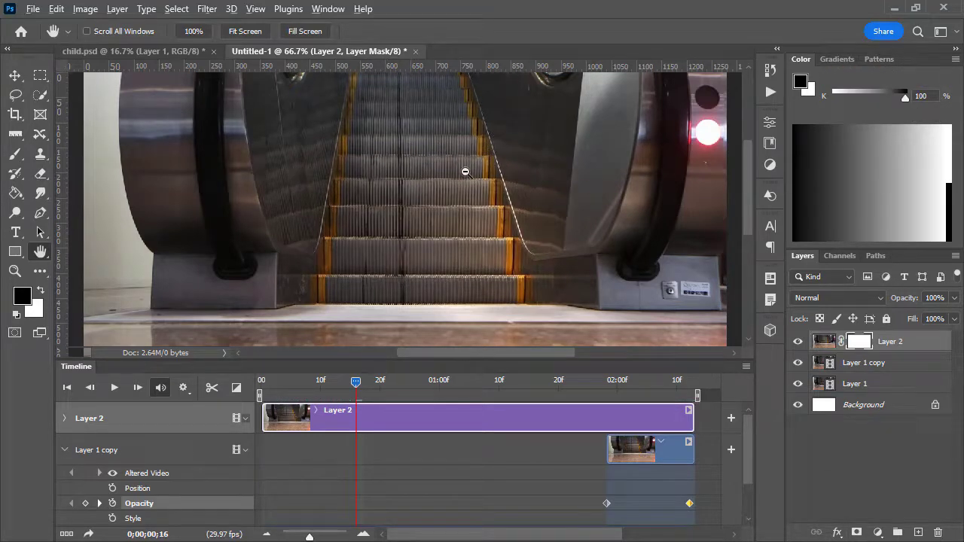
pyautogui.keyDown('alt'); pyautogui.click(465, 172); pyautogui.keyUp('alt')
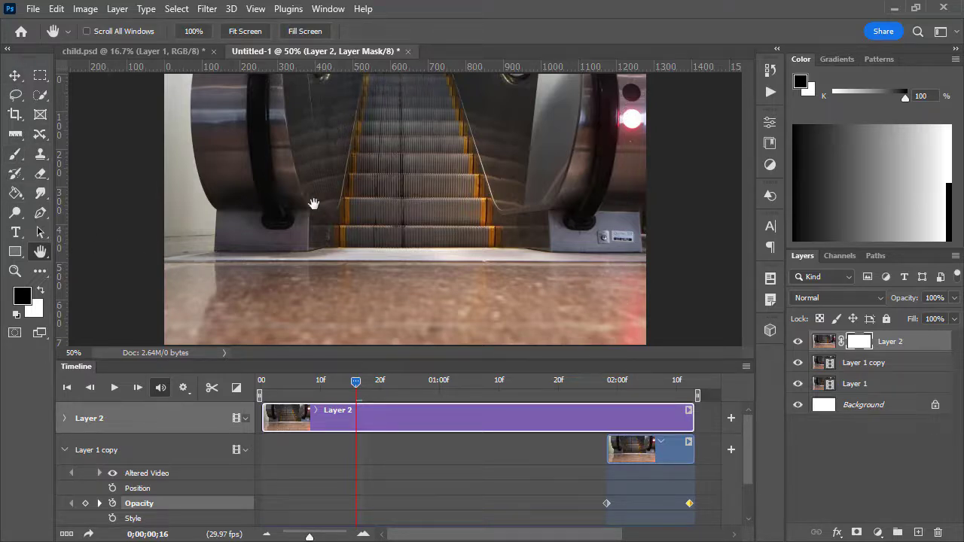
pyautogui.click(15, 154)
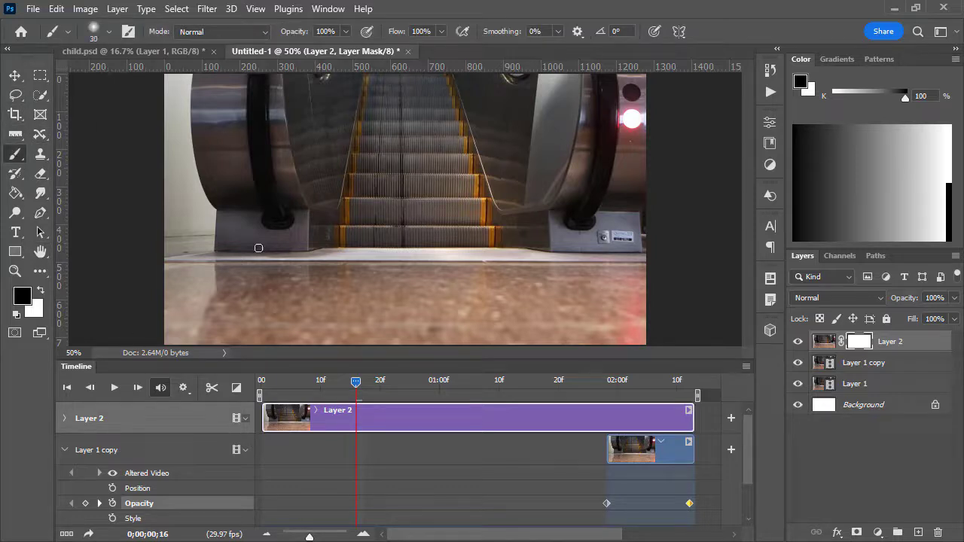
pyautogui.press(']')
pyautogui.press(']')
pyautogui.moveTo(800, 369); pyautogui.dragTo(798, 414)
# Step: Paint black on Layer 2's mask with a soft 125 px brush to erase the entire area of the escalator steps
pyautogui.press(']')
pyautogui.press(']')
pyautogui.press(']')
pyautogui.click(354, 229)
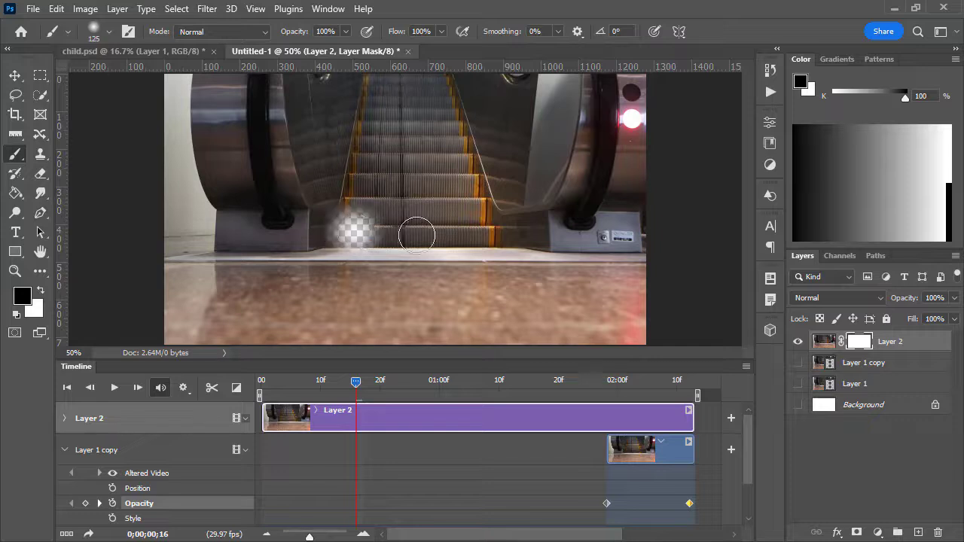
pyautogui.moveTo(416, 236)
pyautogui.mouseDown()
pyautogui.moveTo(459, 239)
pyautogui.moveTo(367, 235)
pyautogui.moveTo(480, 230)
pyautogui.moveTo(380, 239)
pyautogui.moveTo(412, 250)
pyautogui.moveTo(502, 249)
pyautogui.moveTo(481, 220)
pyautogui.moveTo(463, 137)
pyautogui.moveTo(436, 137)
pyautogui.mouseUp()
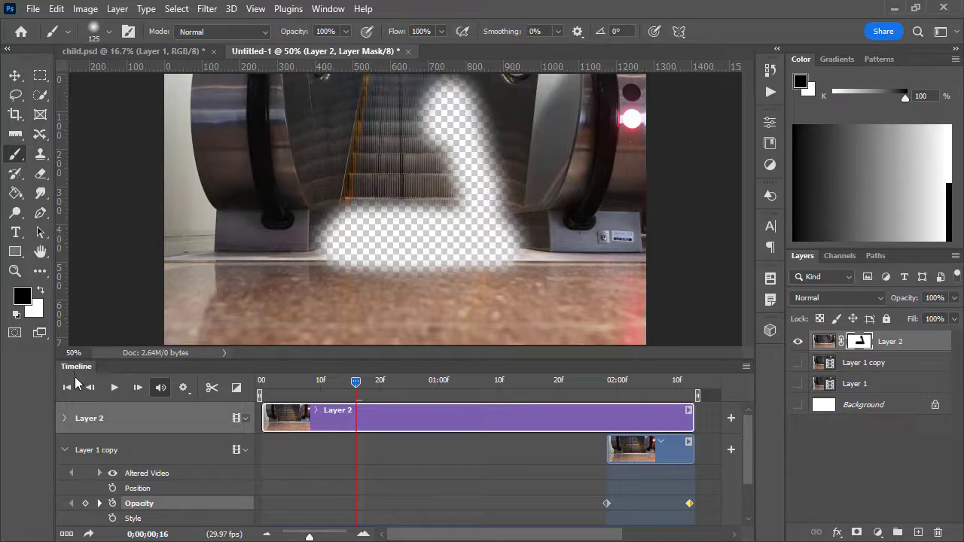
pyautogui.doubleClick(76, 366)
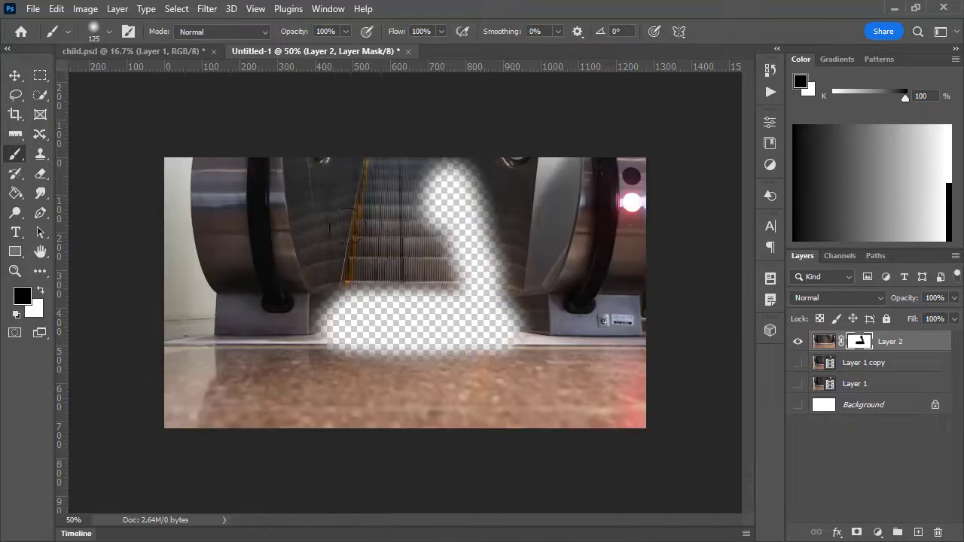
pyautogui.moveTo(351, 279)
pyautogui.mouseDown()
pyautogui.moveTo(396, 140)
pyautogui.moveTo(399, 286)
pyautogui.moveTo(406, 151)
pyautogui.moveTo(451, 295)
pyautogui.moveTo(434, 178)
pyautogui.moveTo(406, 294)
pyautogui.moveTo(408, 211)
pyautogui.moveTo(441, 160)
pyautogui.moveTo(450, 167)
pyautogui.moveTo(451, 203)
pyautogui.moveTo(394, 203)
pyautogui.moveTo(348, 305)
pyautogui.moveTo(382, 223)
pyautogui.mouseUp()
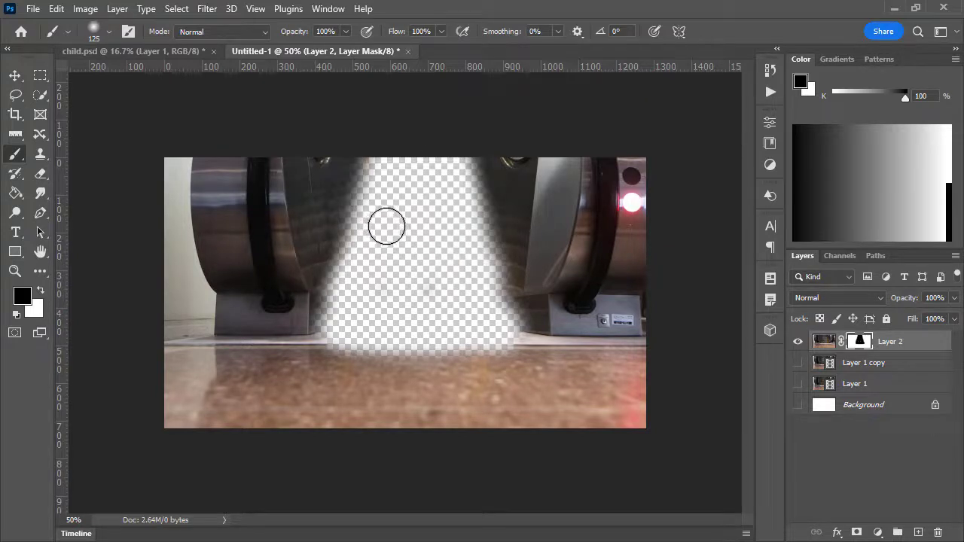
# Step: Extend the masked area softly over the panel left of the escalator steps with a 400 px black brush
pyautogui.press(']')
pyautogui.press(']')
pyautogui.press(']')
pyautogui.press(']')
pyautogui.press(']')
pyautogui.press(']')
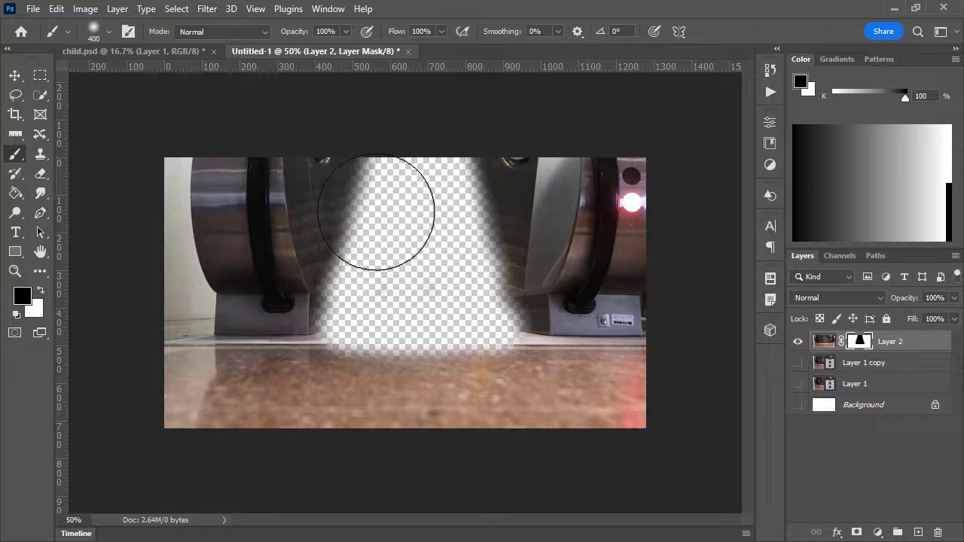
pyautogui.moveTo(404, 204); pyautogui.dragTo(381, 211)
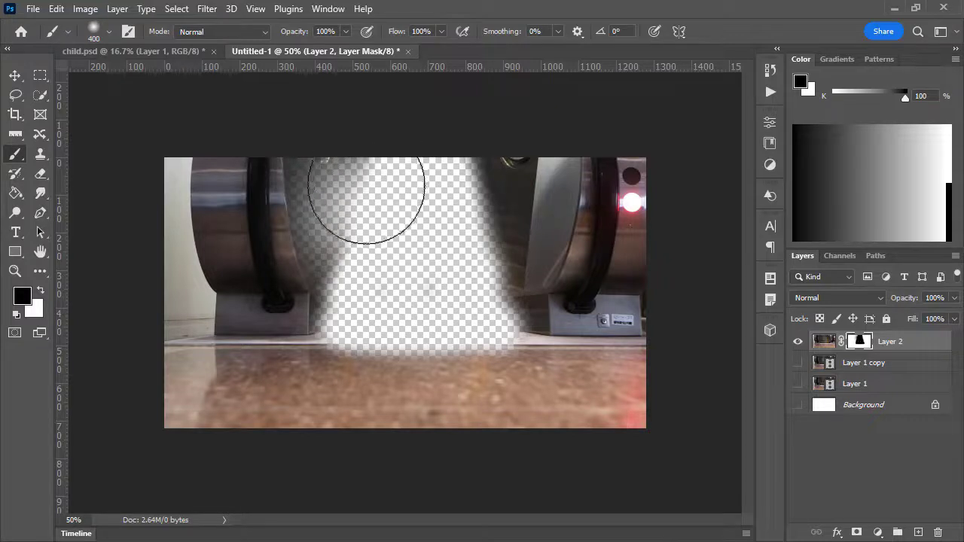
pyautogui.moveTo(357, 153); pyautogui.dragTo(380, 241)
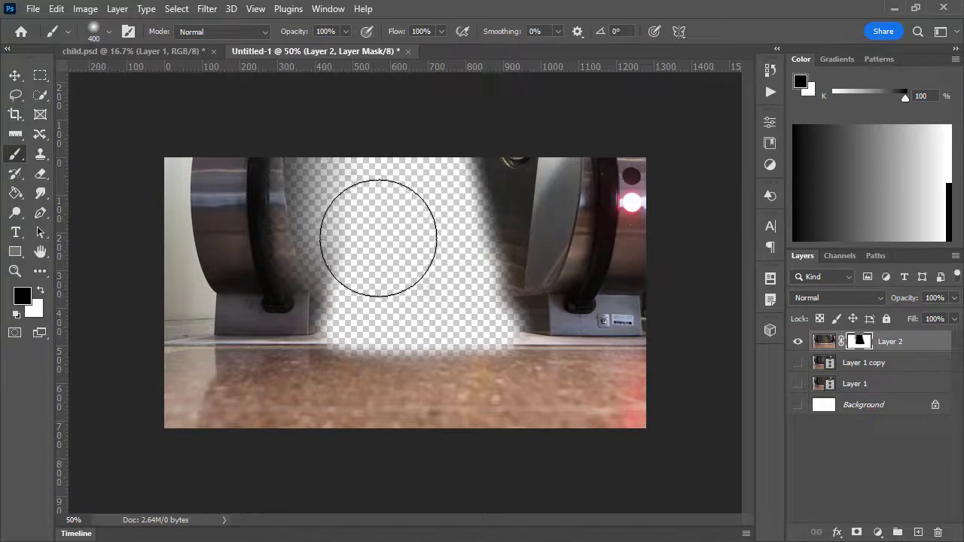
pyautogui.moveTo(381, 232)
pyautogui.mouseDown()
pyautogui.moveTo(321, 190)
pyautogui.moveTo(287, 176)
pyautogui.moveTo(250, 176)
pyautogui.mouseUp()
# Step: Mask out the panel right of the steps and the floor edge below them with a soft 300 px black brush
pyautogui.press('x')
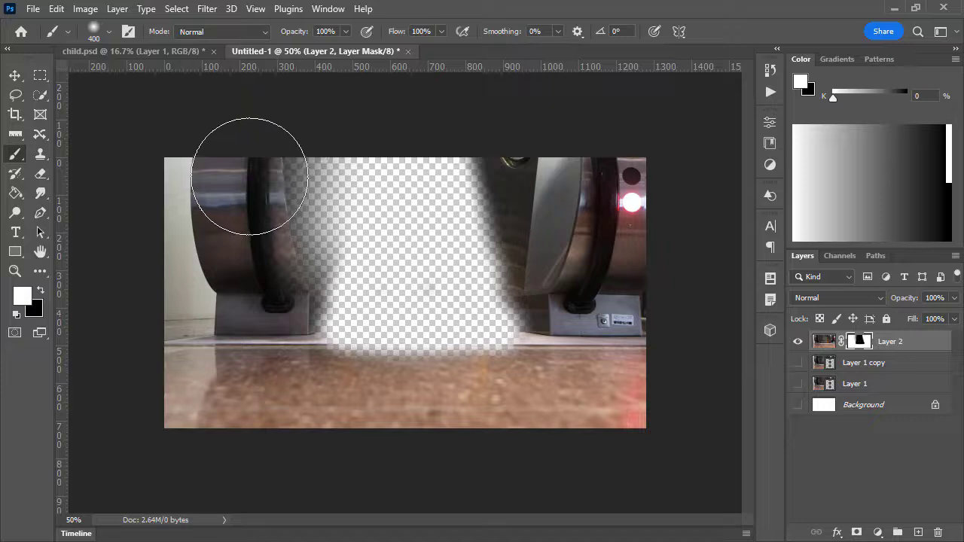
pyautogui.press('[')
pyautogui.press('[')
pyautogui.press('[')
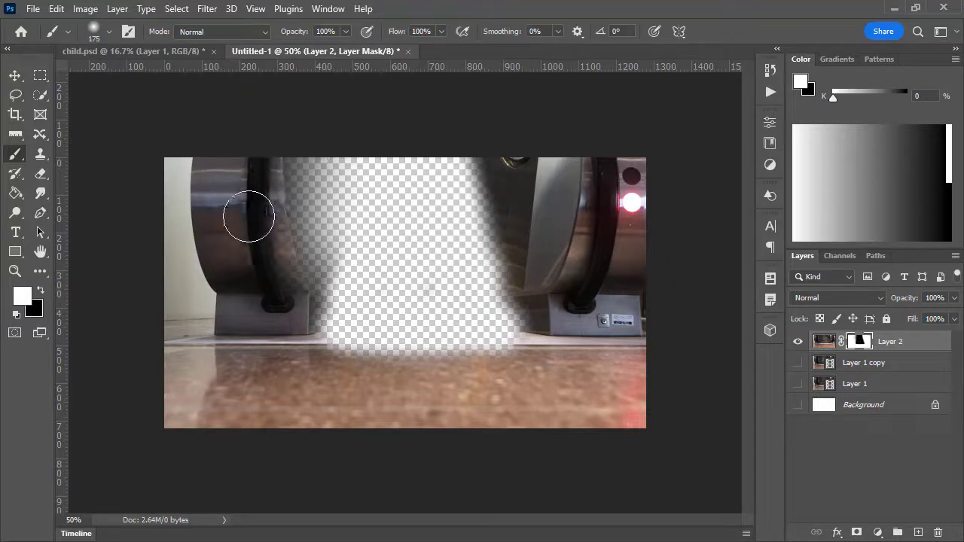
pyautogui.press(']')
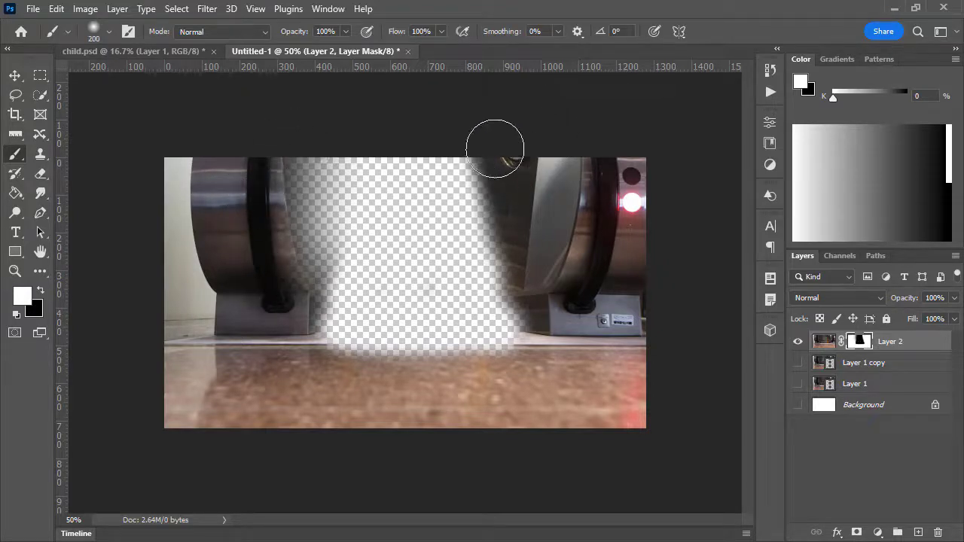
pyautogui.press(']')
pyautogui.press(']')
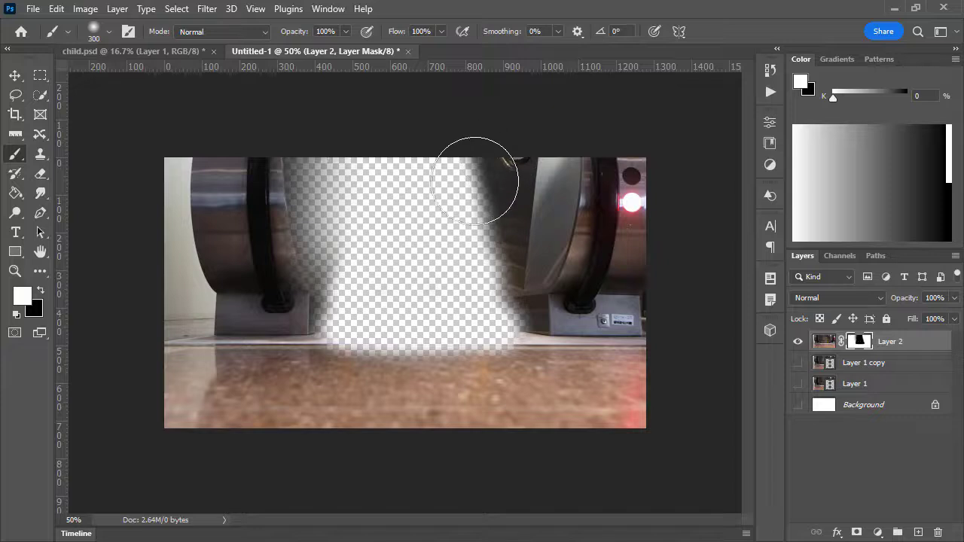
pyautogui.press('x')
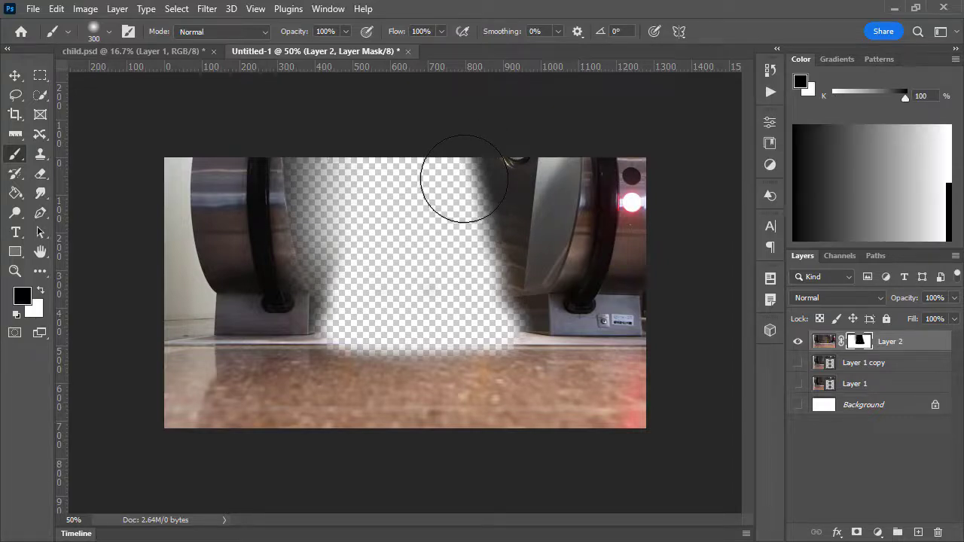
pyautogui.press('x')
pyautogui.press('x')
pyautogui.moveTo(469, 176)
pyautogui.mouseDown()
pyautogui.moveTo(477, 161)
pyautogui.moveTo(462, 170)
pyautogui.moveTo(439, 295)
pyautogui.moveTo(473, 290)
pyautogui.moveTo(453, 306)
pyautogui.mouseUp()
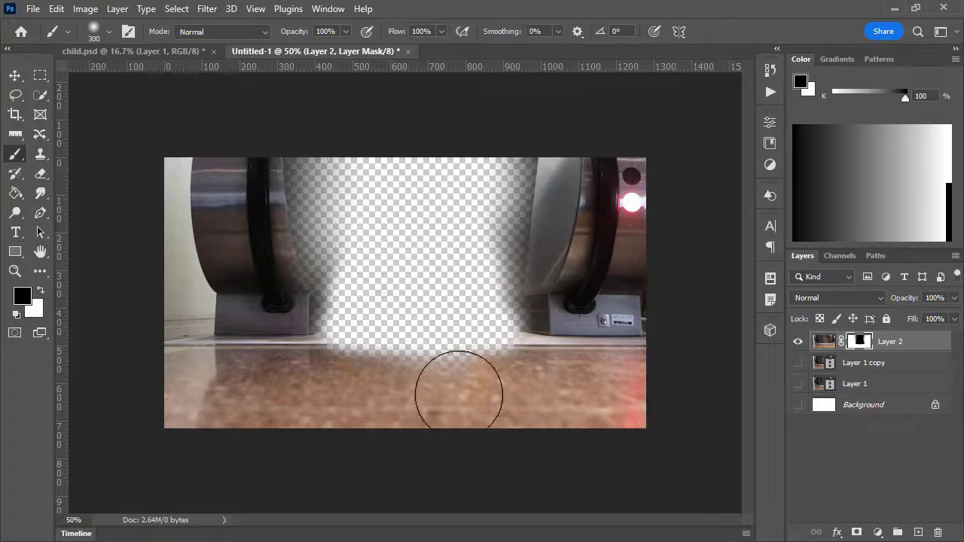
pyautogui.moveTo(386, 304)
pyautogui.mouseDown()
pyautogui.moveTo(402, 332)
pyautogui.moveTo(467, 327)
pyautogui.mouseUp()
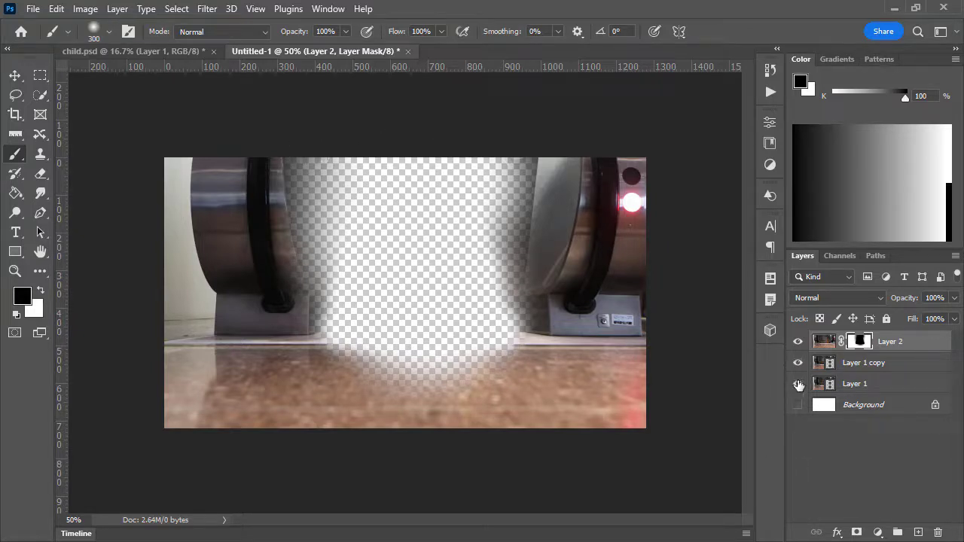
# Step: Show Layer 1 copy and Layer 1 again and play the timeline from the start to check the masked still
pyautogui.click(798, 384)
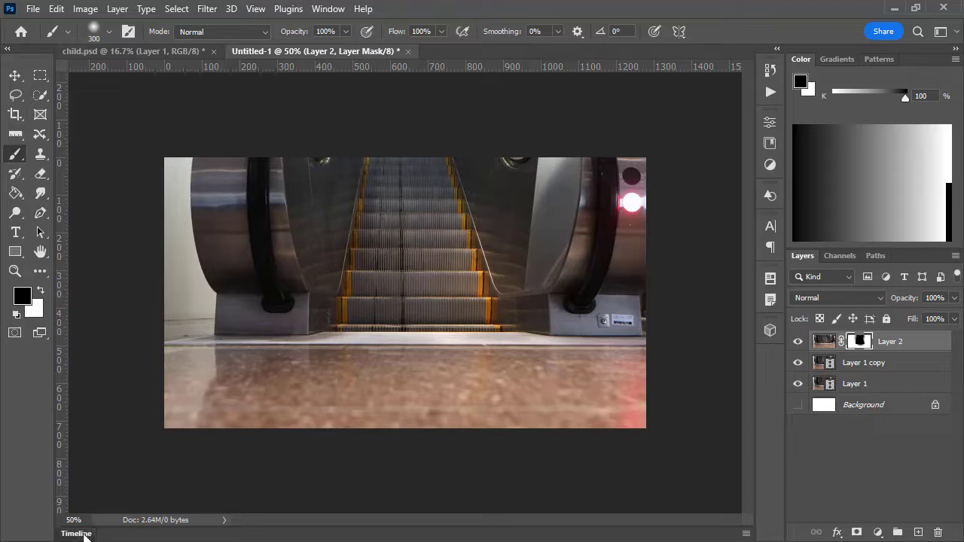
pyautogui.click(76, 533)
pyautogui.moveTo(315, 380); pyautogui.dragTo(261, 381)
pyautogui.press('space')
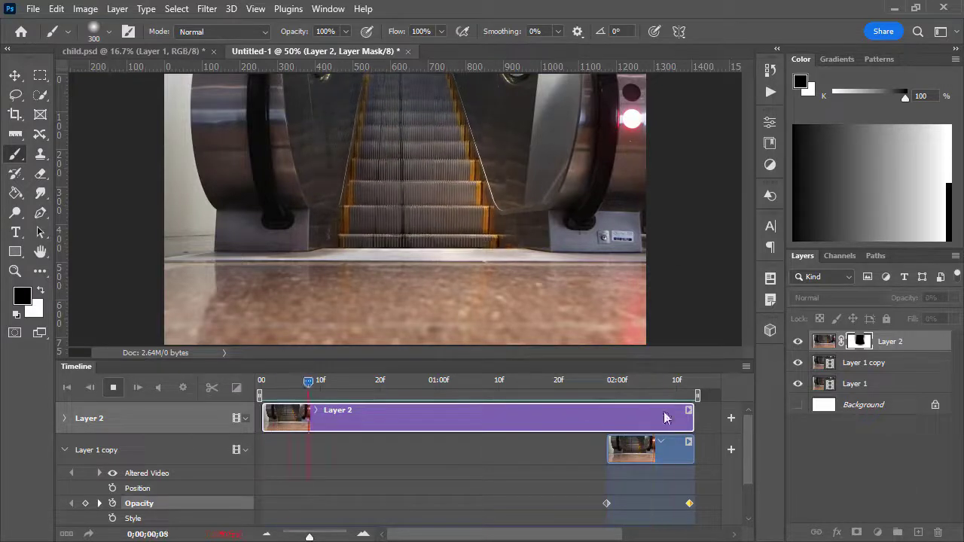
pyautogui.click(113, 387)
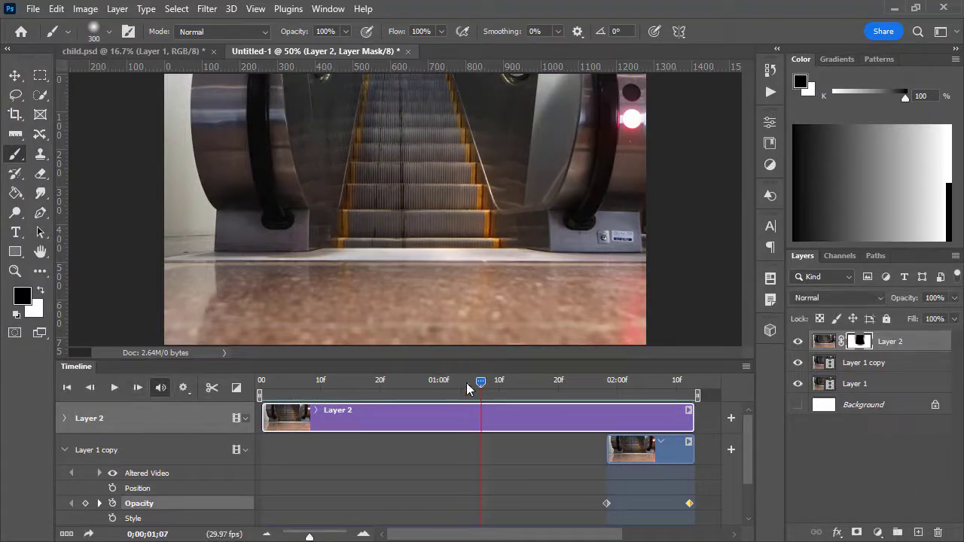
# Step: Add a new empty layer above Layer 2 at 0;00;00;00 and trim its clip to end with the Layer 2 clip
pyautogui.moveTo(467, 388); pyautogui.dragTo(216, 382)
pyautogui.click(918, 533)
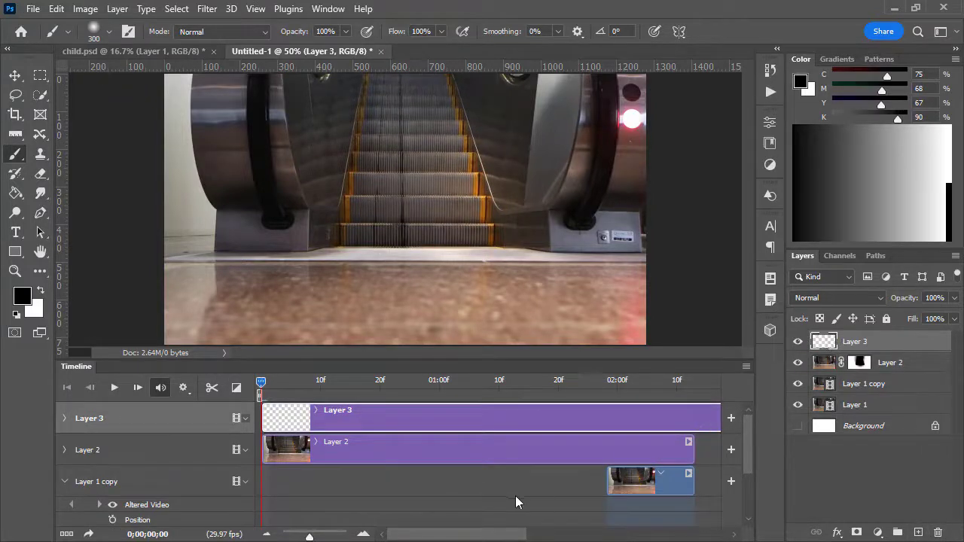
pyautogui.moveTo(457, 535); pyautogui.dragTo(618, 535)
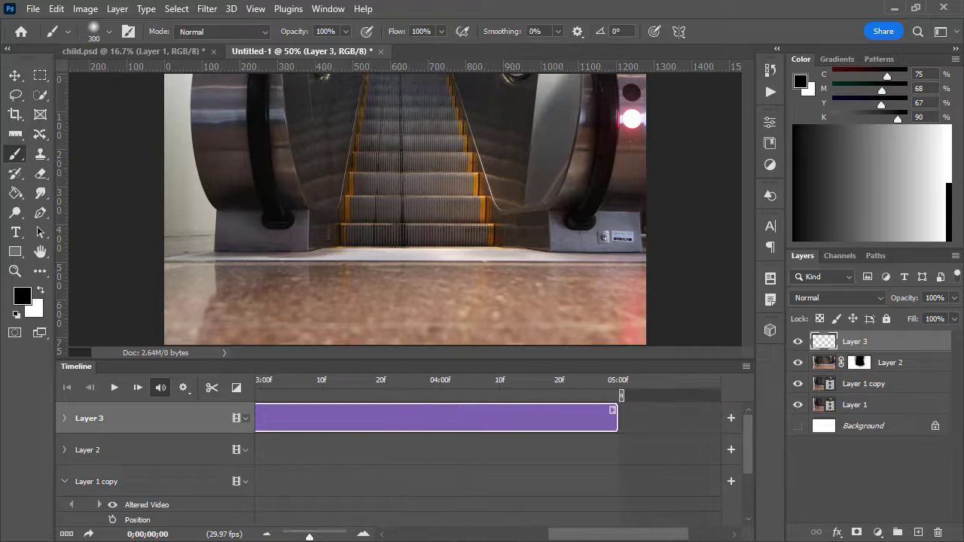
pyautogui.moveTo(618, 421); pyautogui.dragTo(692, 405)
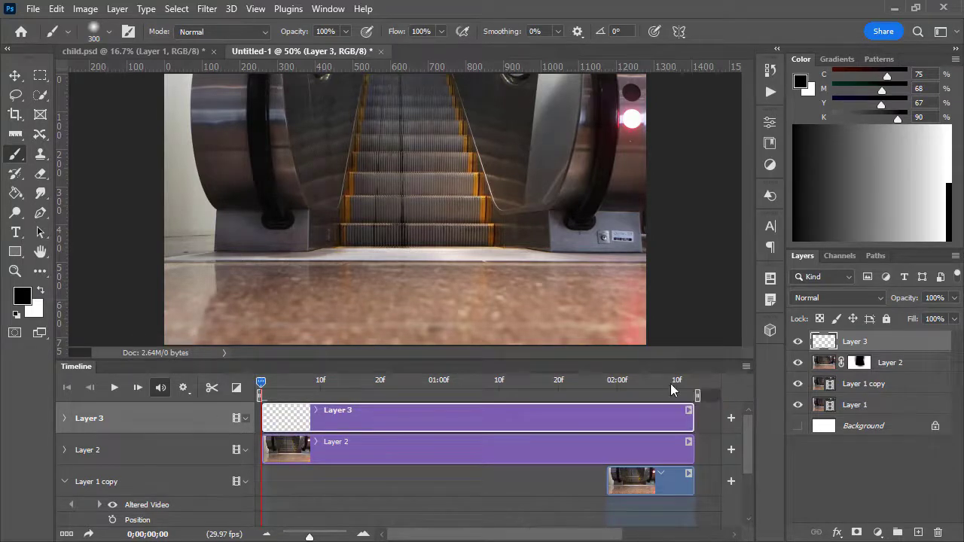
# Step: Duplicate Layer 0 with the child cutout from child.psd into the Untitled-1 document and return to that document
pyautogui.click(144, 46)
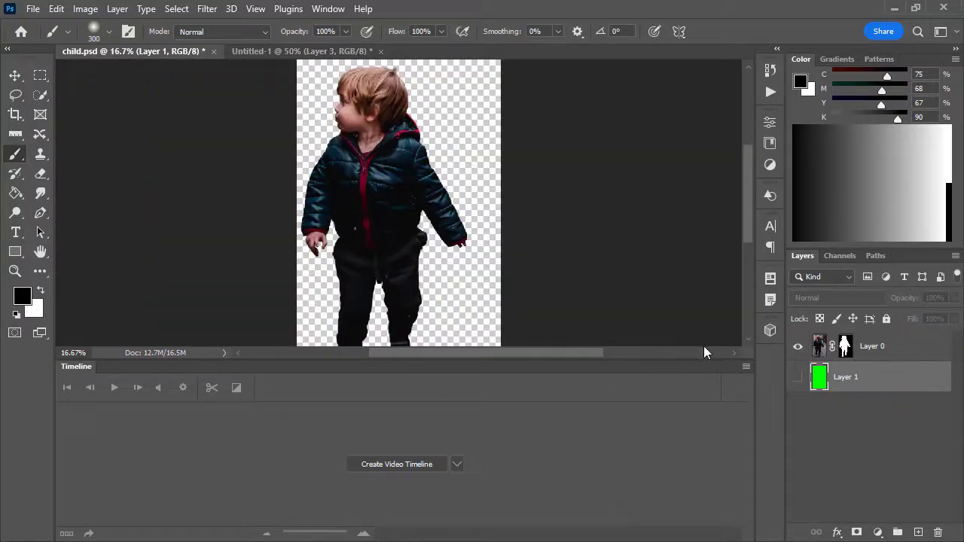
pyautogui.click(874, 351)
pyautogui.rightClick(903, 350)
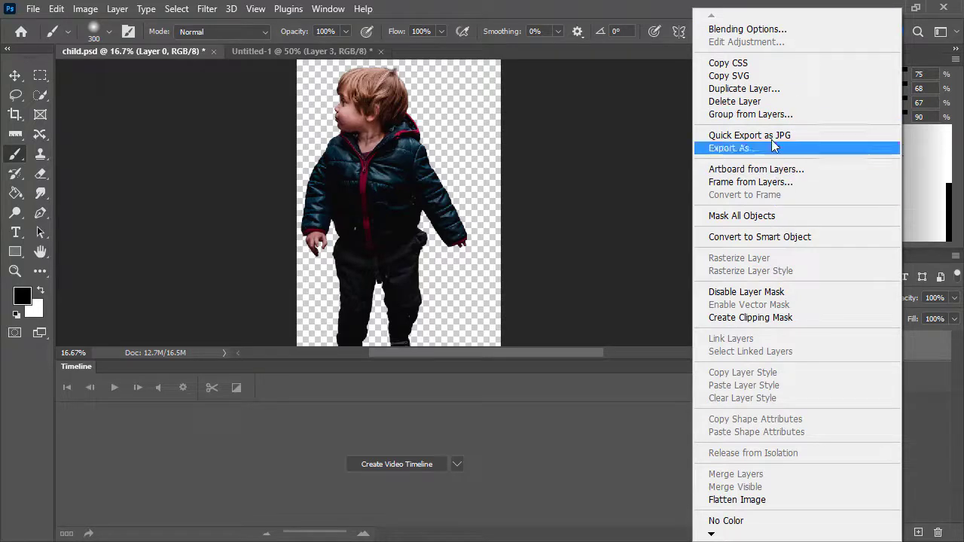
pyautogui.click(764, 90)
pyautogui.click(474, 211)
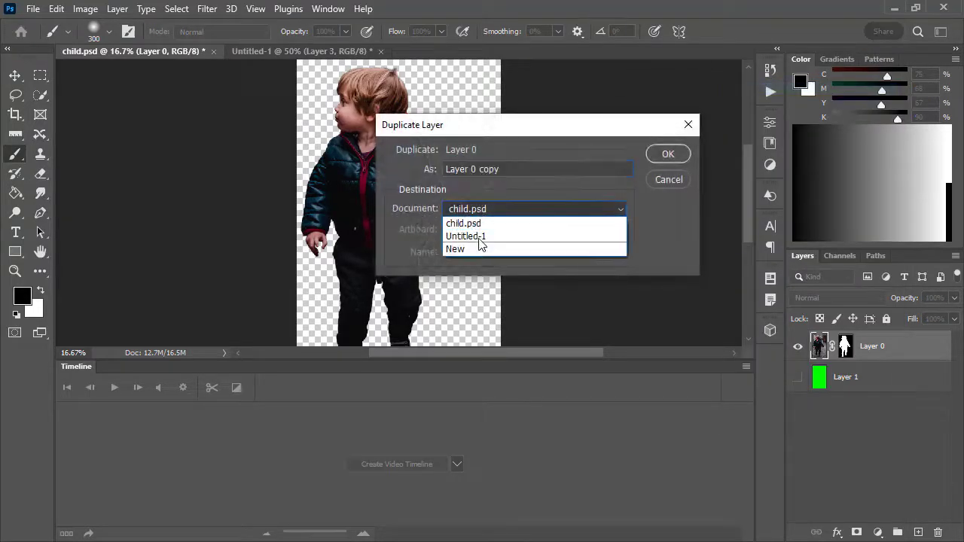
pyautogui.click(479, 236)
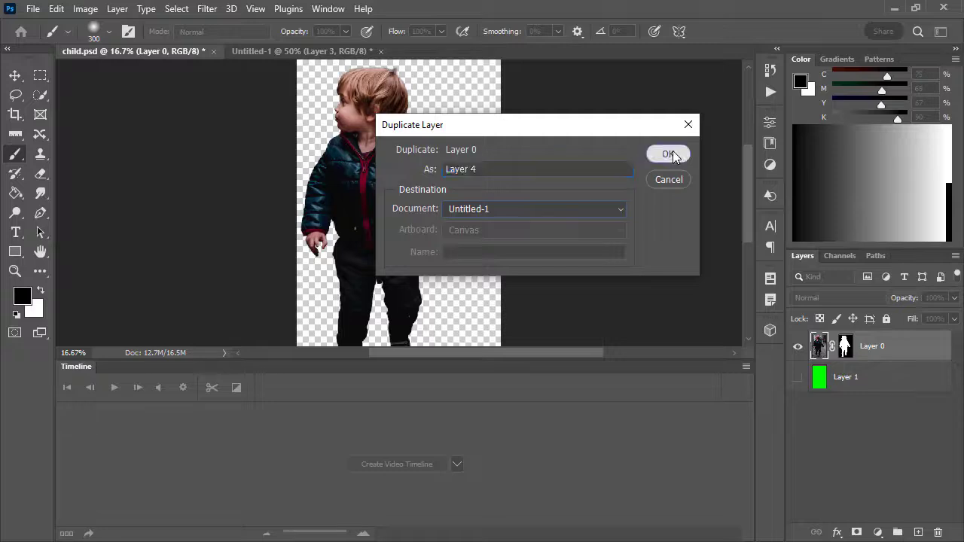
pyautogui.click(668, 153)
pyautogui.click(259, 50)
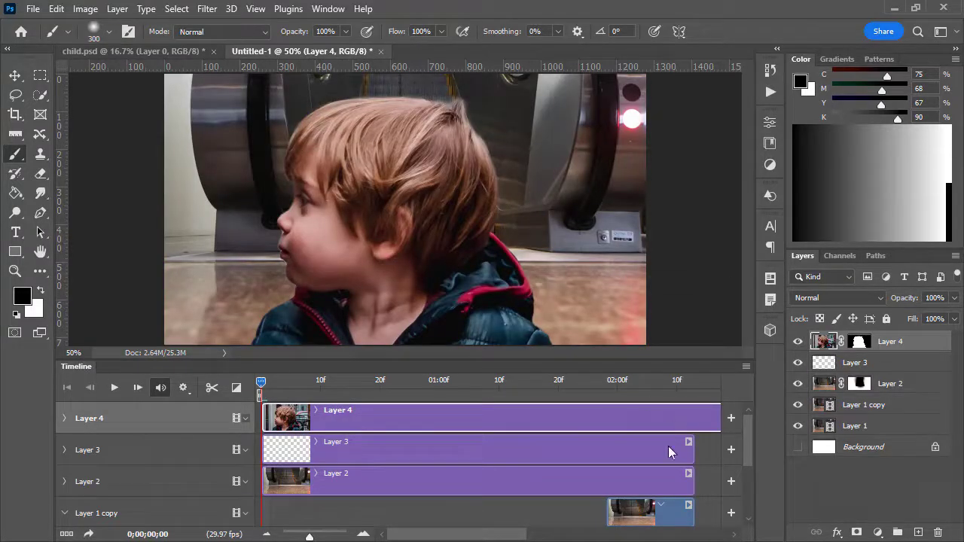
# Step: Delete the empty Layer 3 and trim the Layer 4 clip to end with the Layer 2 clip
pyautogui.click(150, 443)
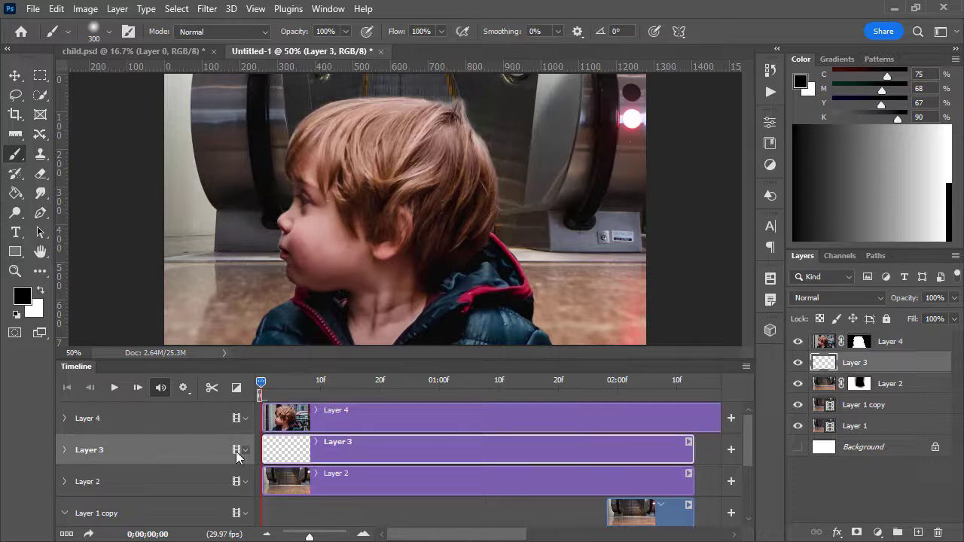
pyautogui.moveTo(920, 366); pyautogui.dragTo(938, 532)
pyautogui.click(891, 343)
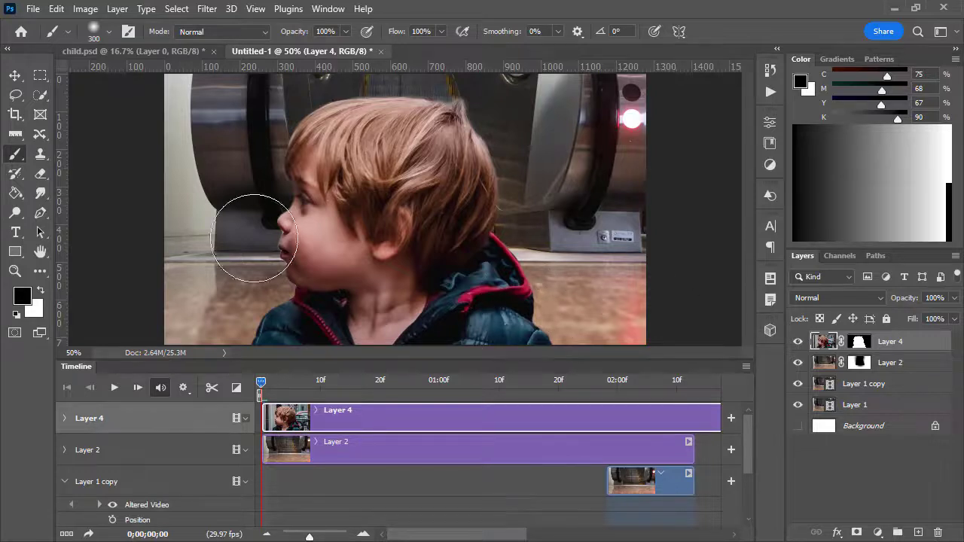
pyautogui.click(15, 271)
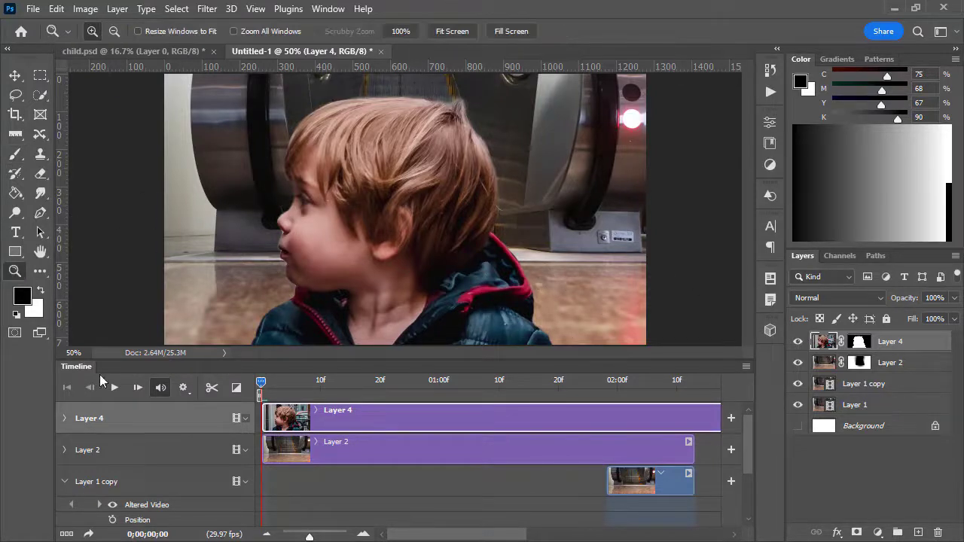
pyautogui.moveTo(421, 536); pyautogui.dragTo(590, 536)
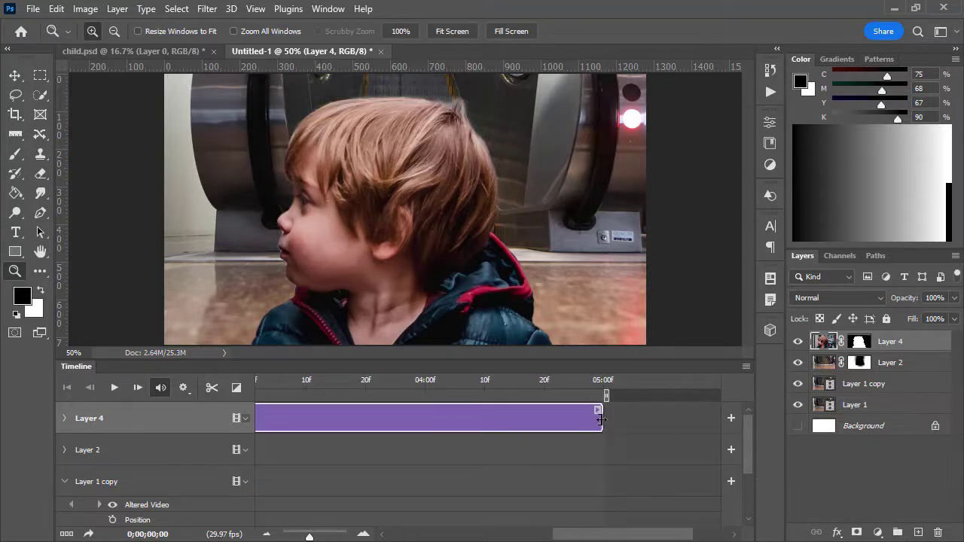
pyautogui.moveTo(600, 420)
pyautogui.mouseDown()
pyautogui.moveTo(147, 384)
pyautogui.moveTo(436, 413)
pyautogui.moveTo(686, 419)
pyautogui.moveTo(690, 429)
pyautogui.mouseUp()
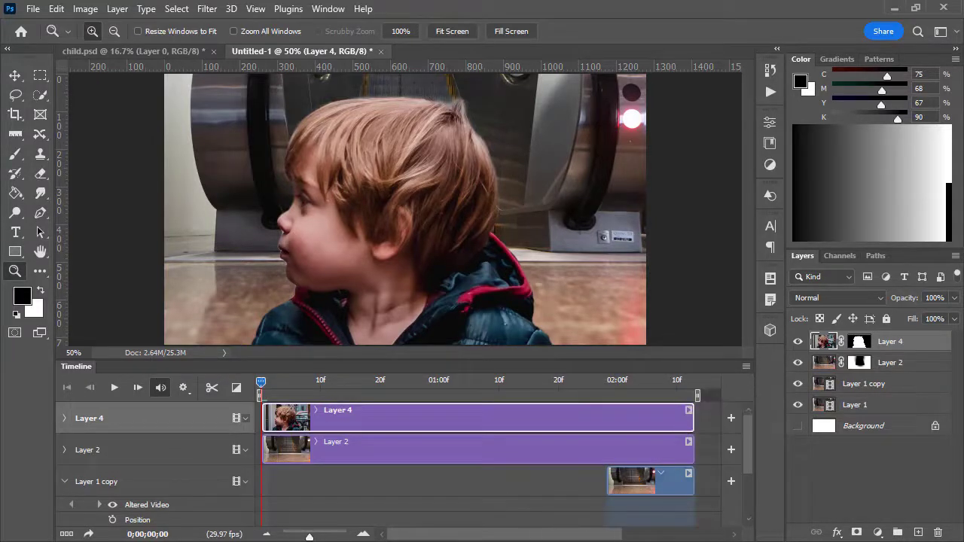
# Step: Collapse the timeline and convert the masked child layer, Layer 4, to a smart object
pyautogui.doubleClick(75, 368)
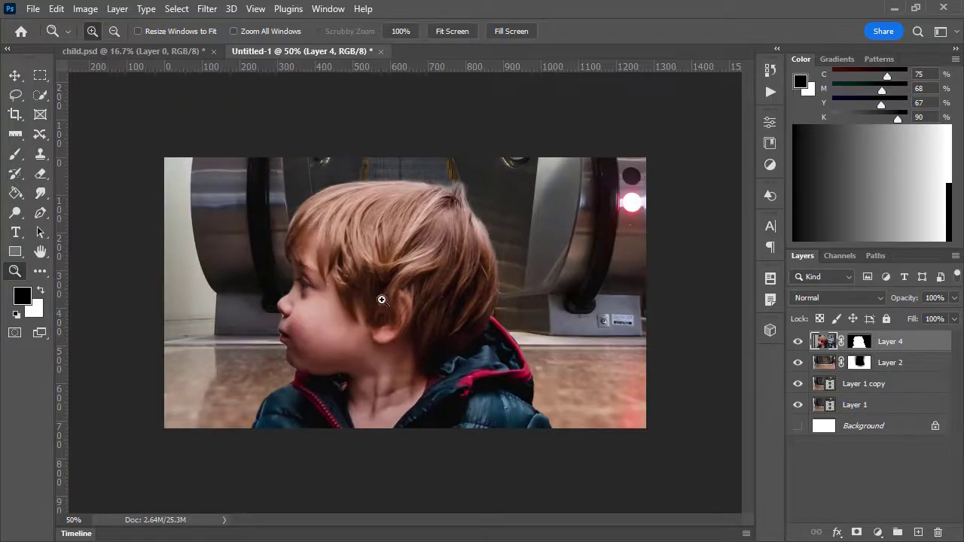
pyautogui.click(803, 342)
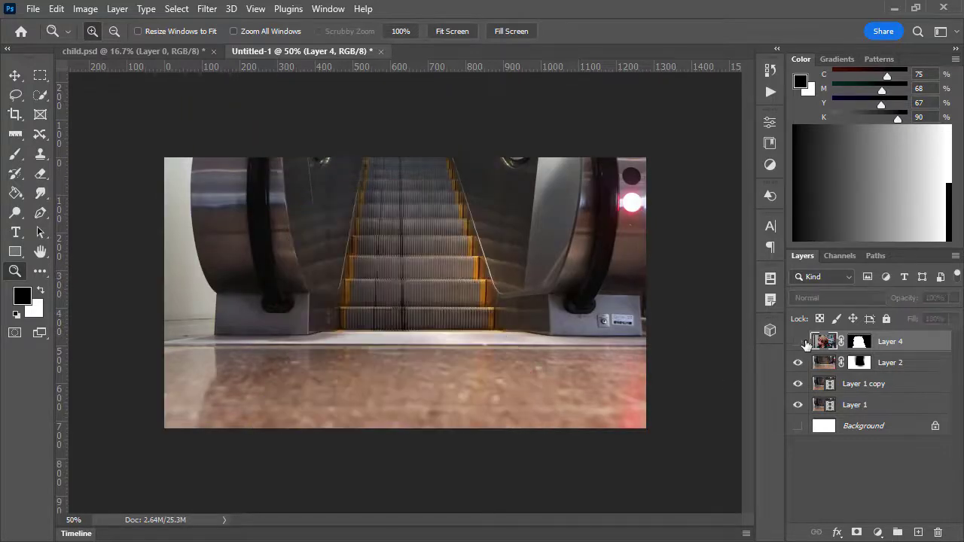
pyautogui.click(799, 344)
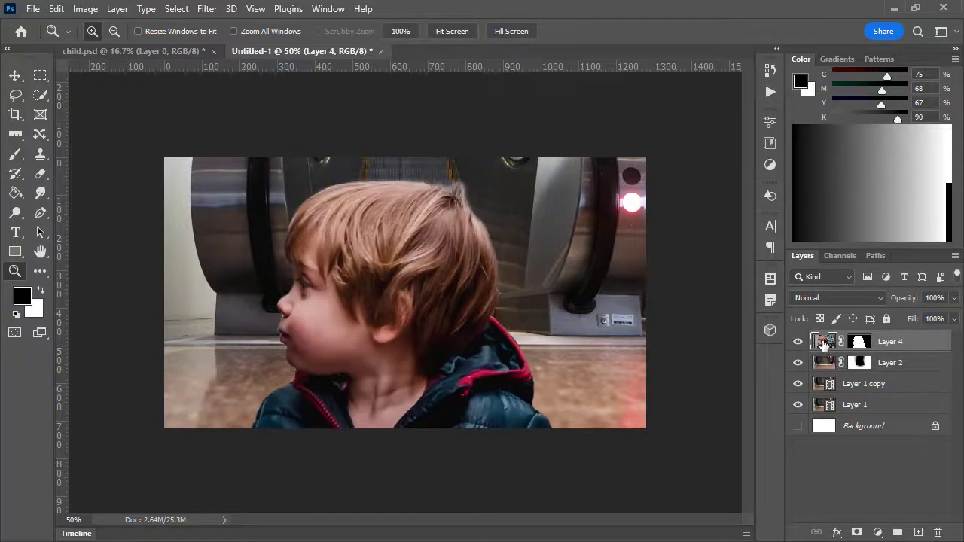
pyautogui.rightClick(907, 345)
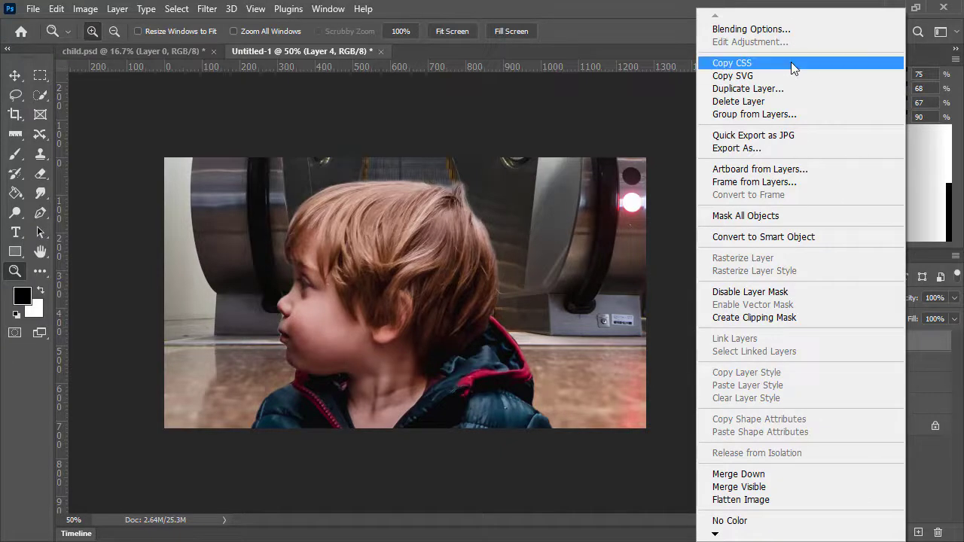
pyautogui.click(783, 238)
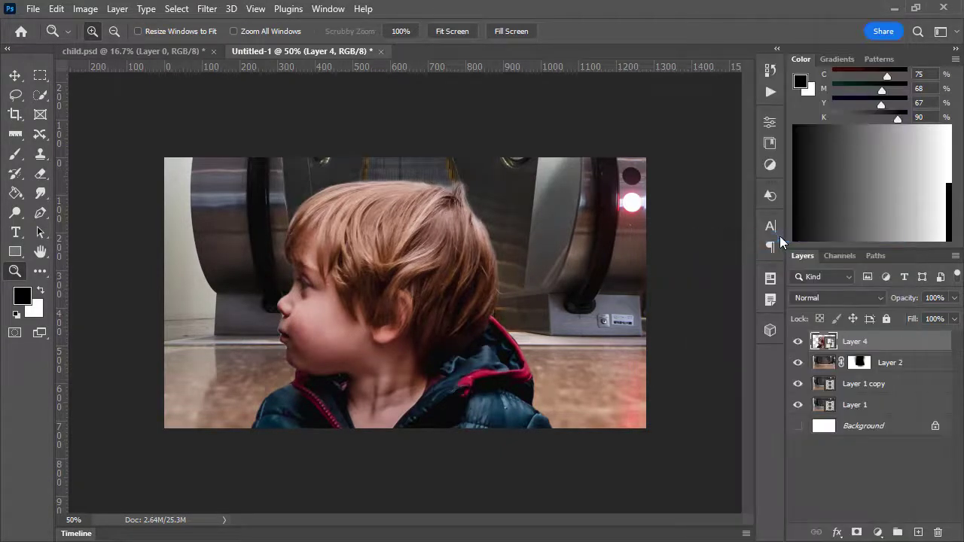
# Step: Scale the child to about 35% and place it in front of the right escalator panel, with the legs cut off by the canvas edge
pyautogui.hotkey('ctrl', 't')
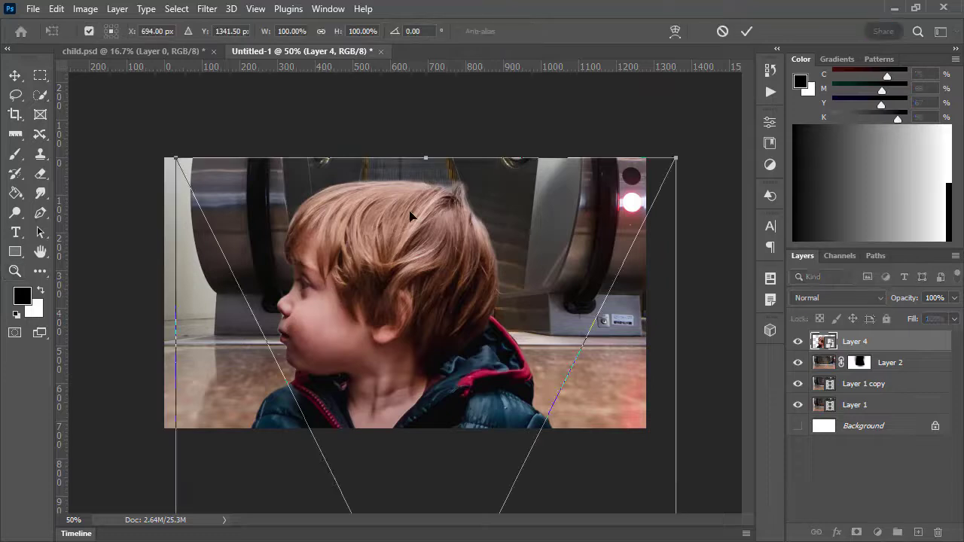
pyautogui.hotkey('ctrl', '0')
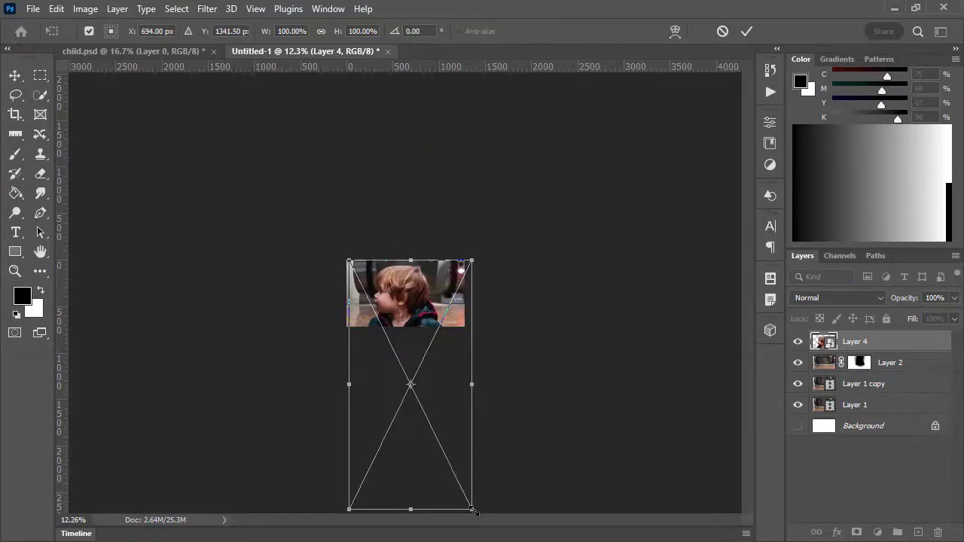
pyautogui.moveTo(473, 509); pyautogui.dragTo(431, 345)
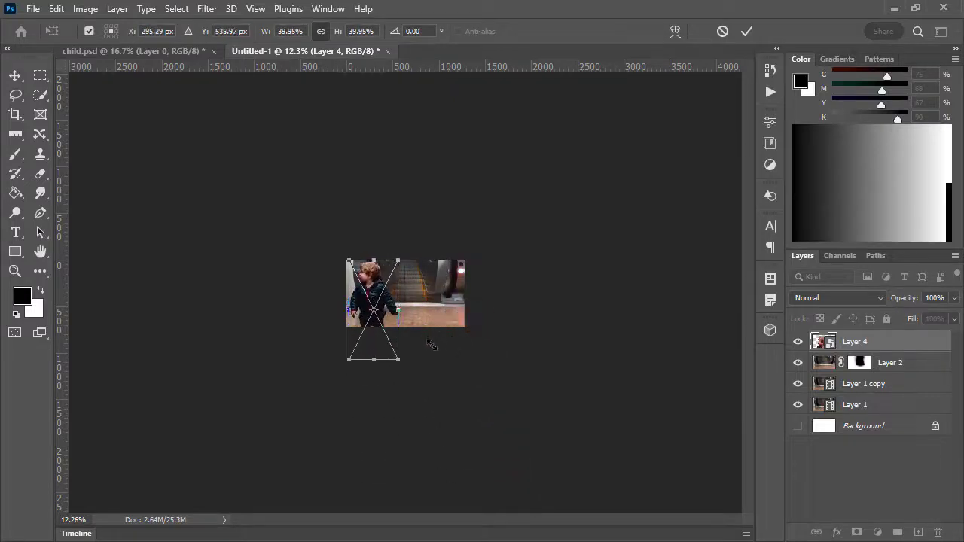
pyautogui.hotkey('ctrl', '=')
pyautogui.hotkey('ctrl', '=')
pyautogui.hotkey('ctrl', '=')
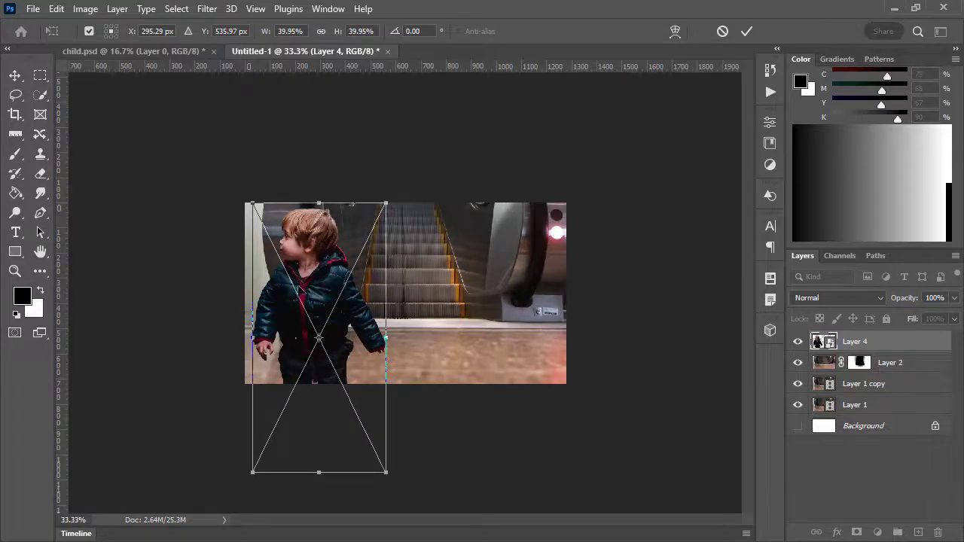
pyautogui.moveTo(307, 251); pyautogui.dragTo(470, 264)
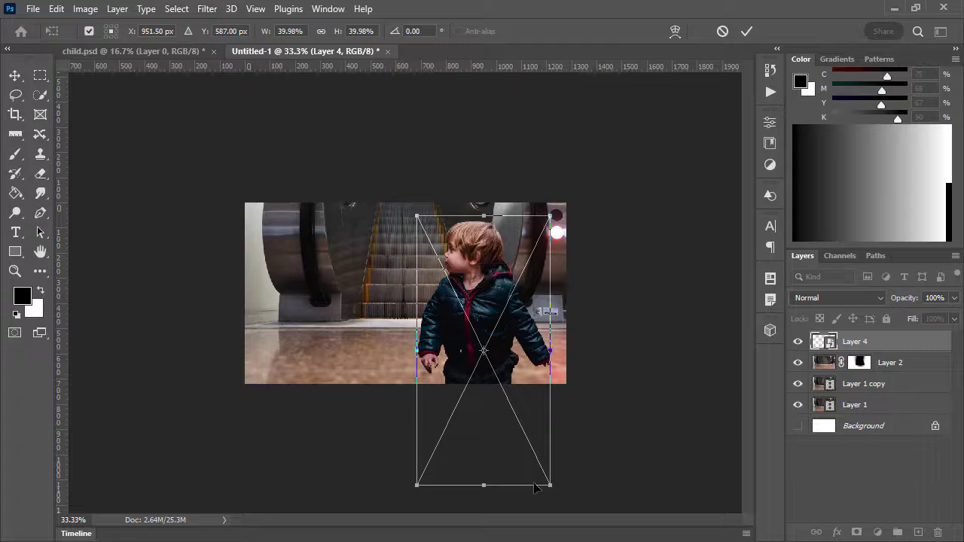
pyautogui.moveTo(550, 486); pyautogui.dragTo(534, 453)
pyautogui.moveTo(471, 305)
pyautogui.mouseDown()
pyautogui.moveTo(539, 321)
pyautogui.moveTo(458, 315)
pyautogui.moveTo(487, 303)
pyautogui.mouseUp()
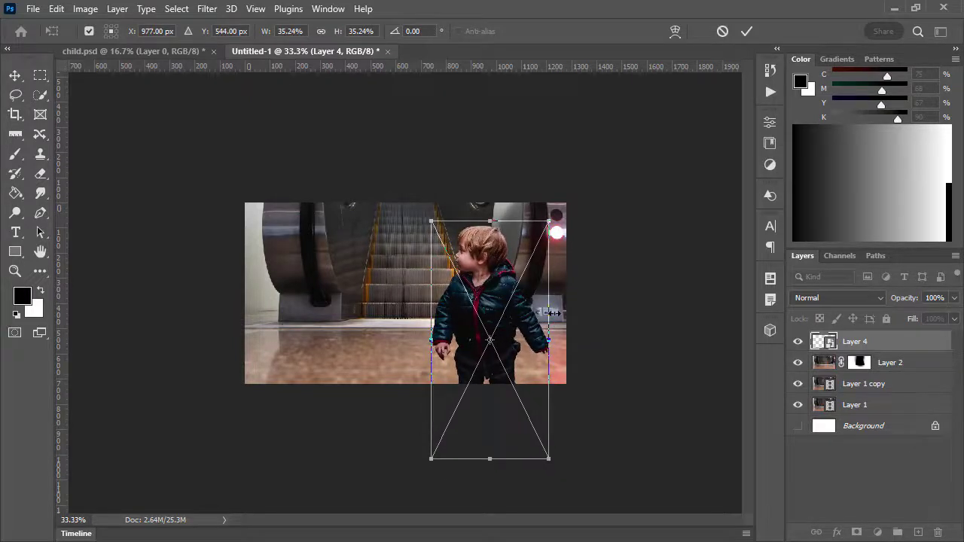
pyautogui.press('Return')
pyautogui.press('z')
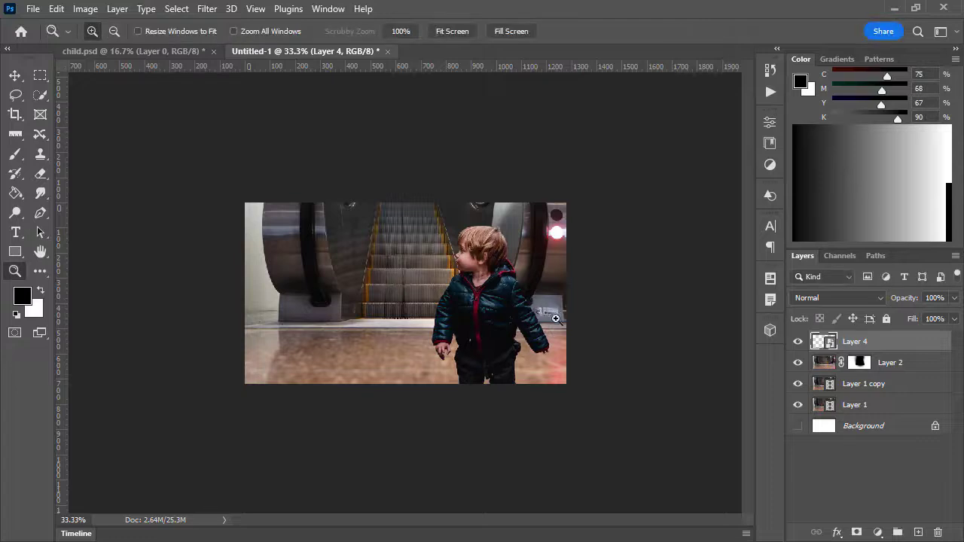
# Step: Toggle Layer 4's visibility and play the timeline to check the child against the moving escalator
pyautogui.click(798, 341)
pyautogui.click(797, 341)
pyautogui.click(77, 533)
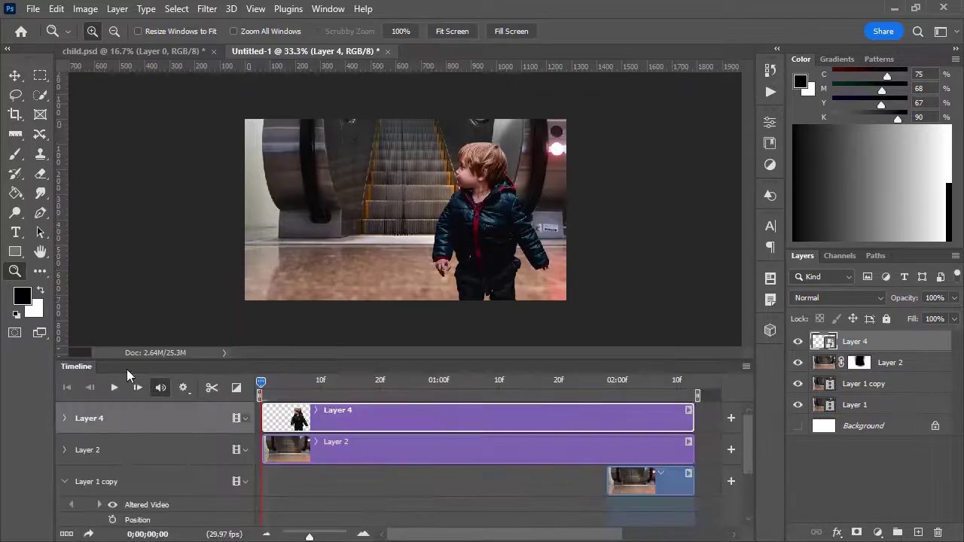
pyautogui.press('space')
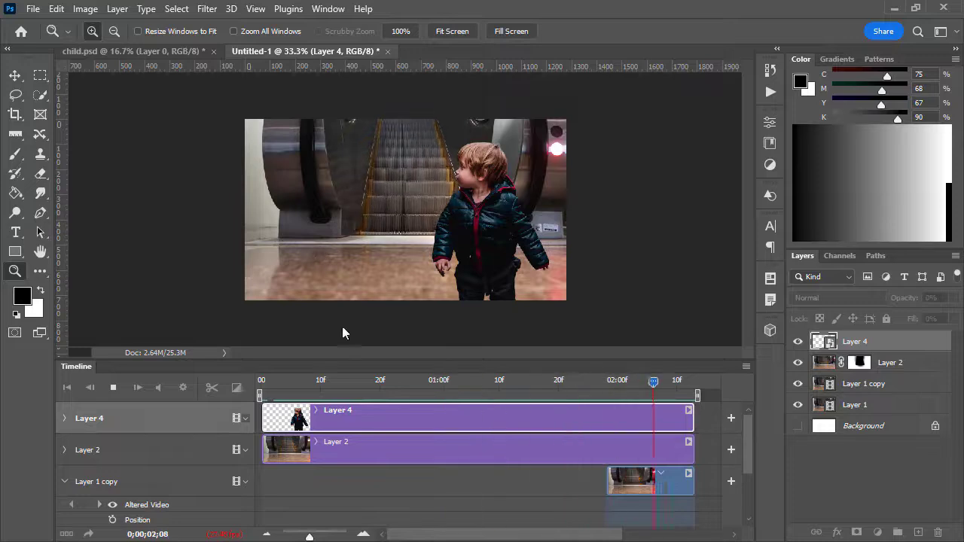
pyautogui.click(113, 387)
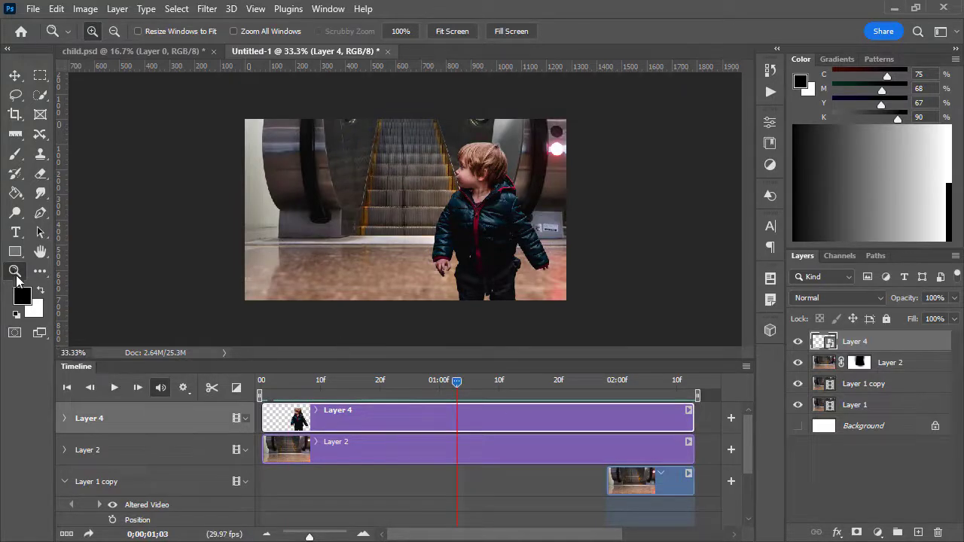
pyautogui.click(300, 205)
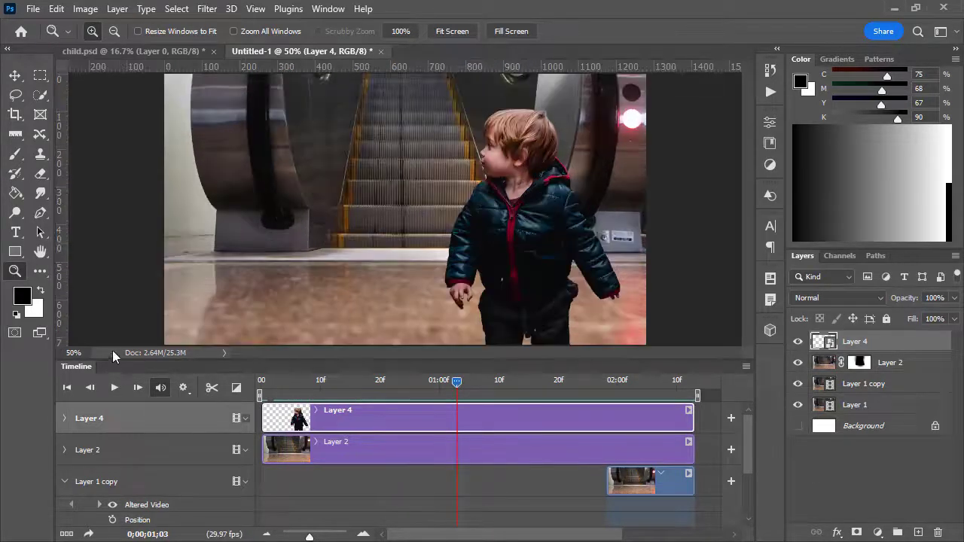
pyautogui.doubleClick(87, 366)
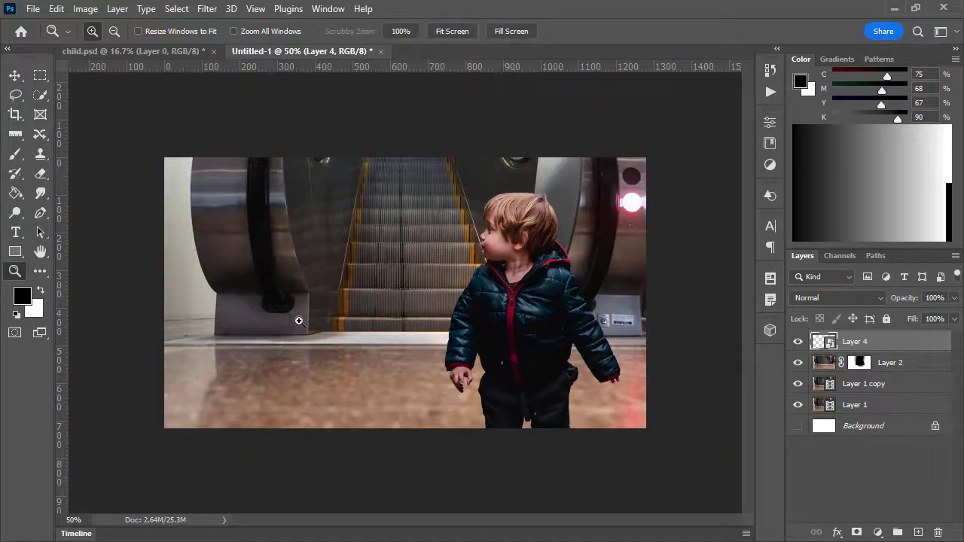
pyautogui.press('space')
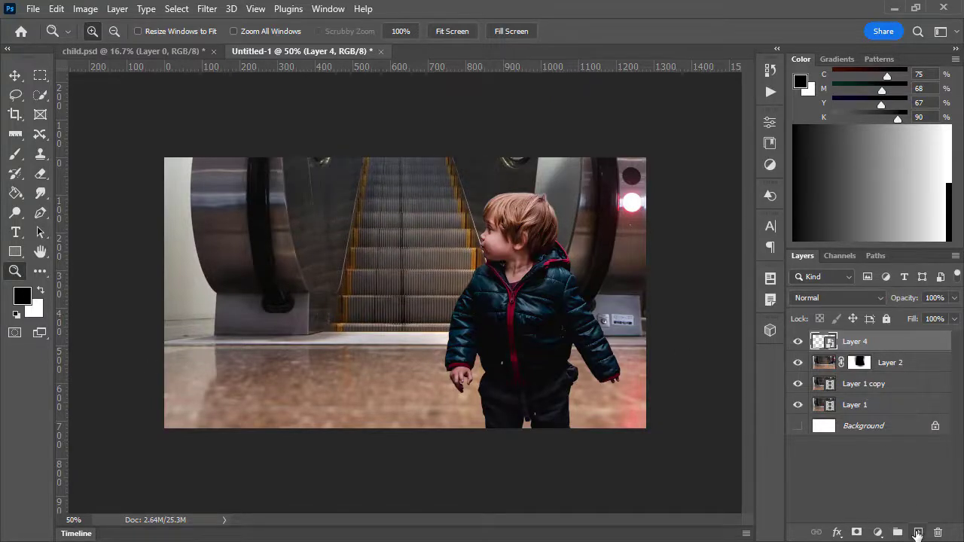
# Step: Add a turquoise Solid Color fill layer with colour 29dac7 above Layer 4
pyautogui.click(917, 532)
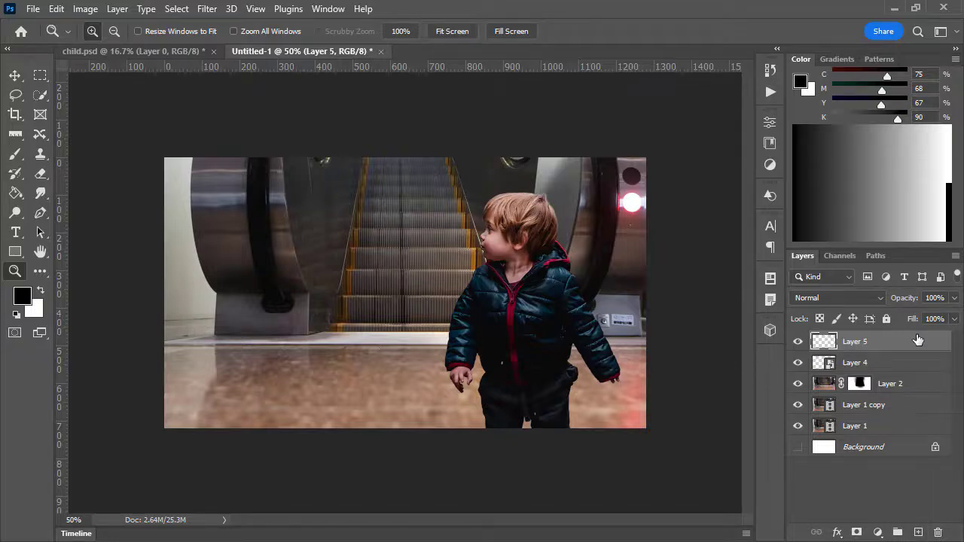
pyautogui.moveTo(917, 341); pyautogui.dragTo(937, 532)
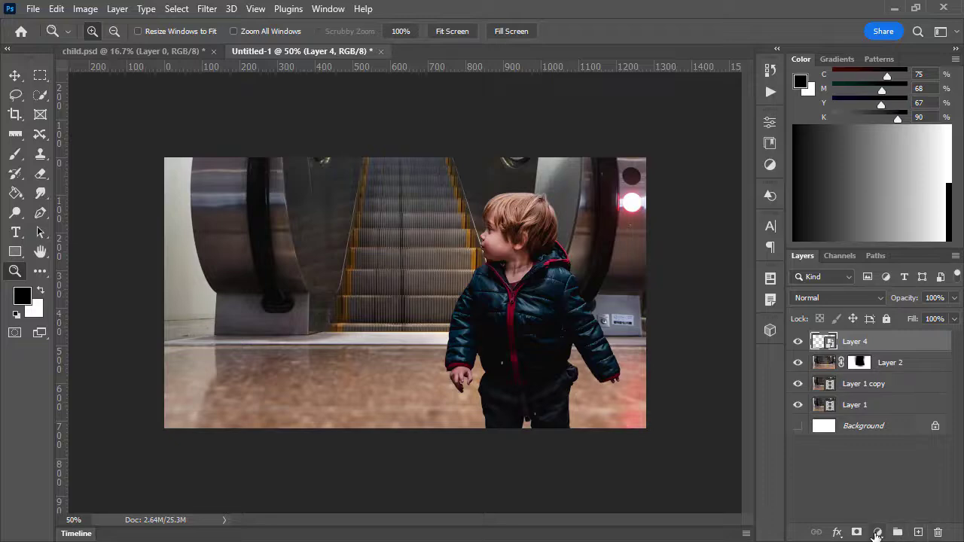
pyautogui.click(877, 532)
pyautogui.click(872, 267)
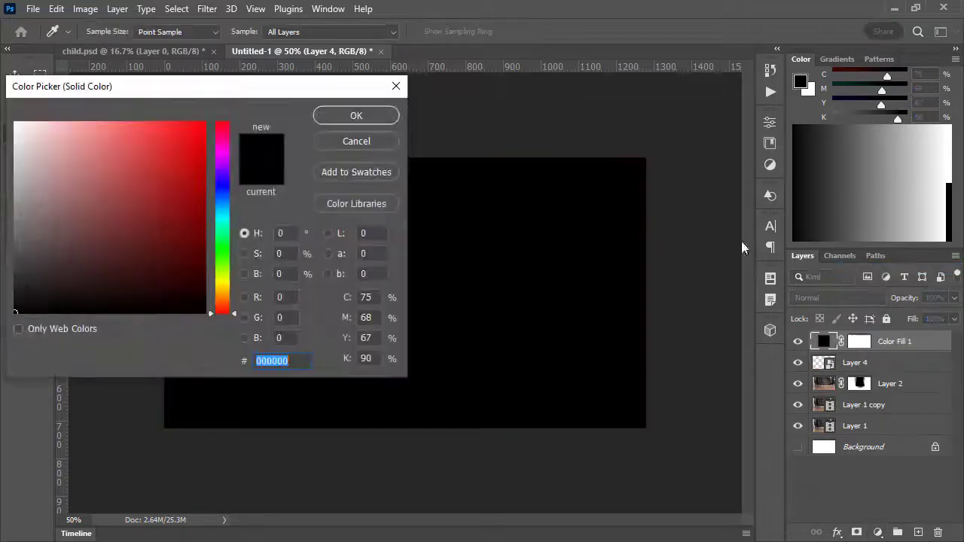
pyautogui.moveTo(261, 90); pyautogui.dragTo(595, 79)
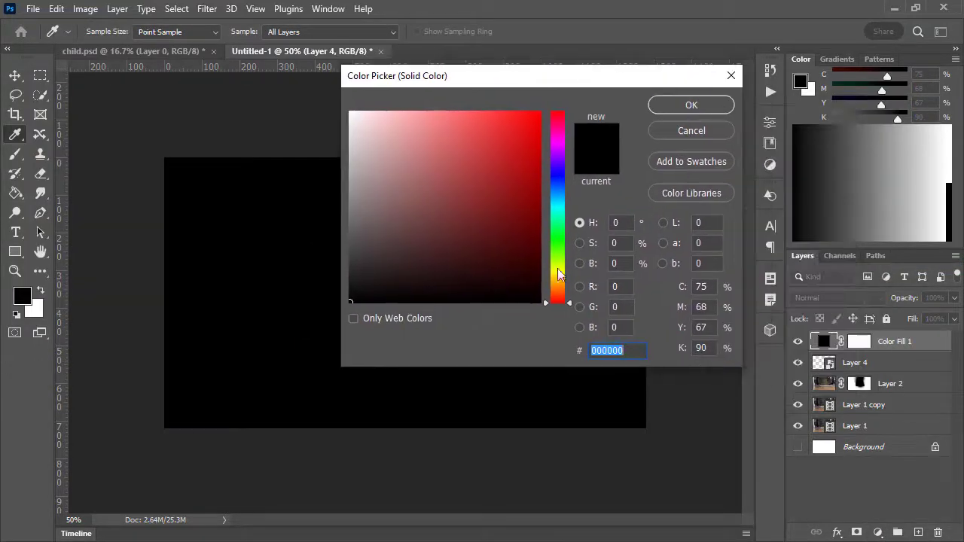
pyautogui.moveTo(563, 246); pyautogui.dragTo(560, 212)
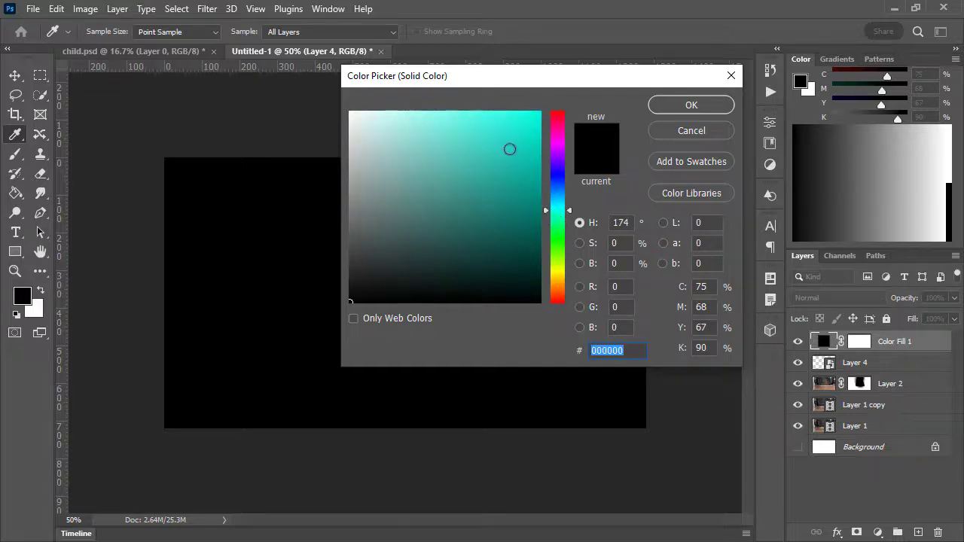
pyautogui.moveTo(510, 149); pyautogui.dragTo(505, 140)
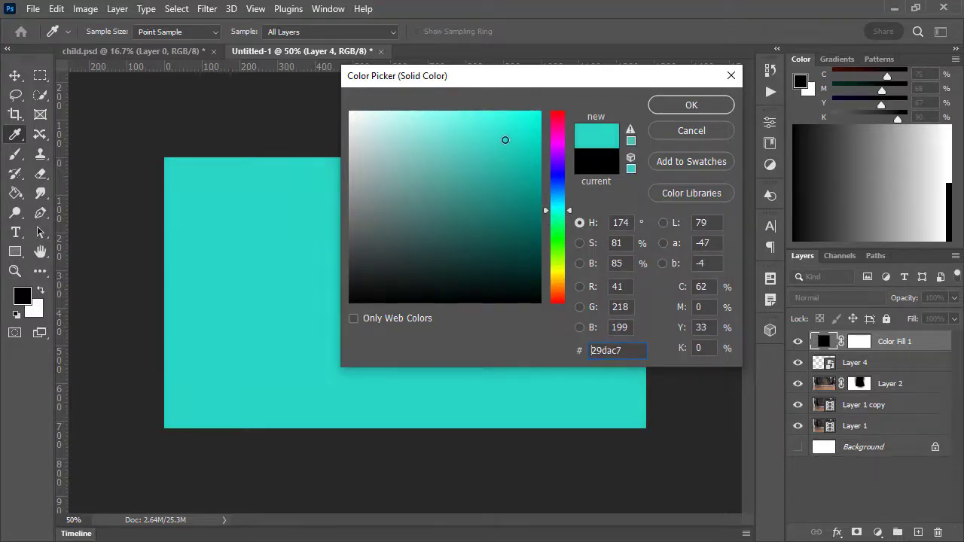
pyautogui.click(690, 105)
pyautogui.press('z')
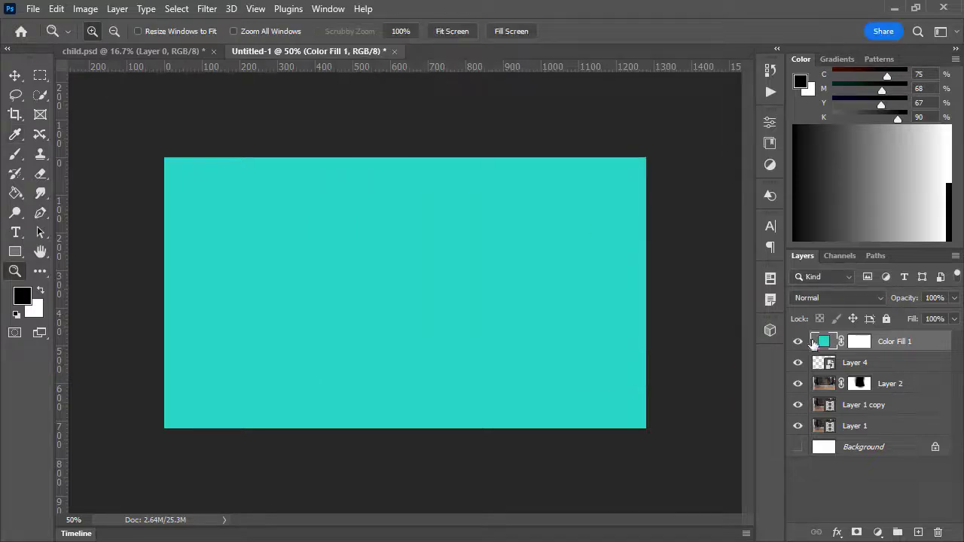
# Step: Try the Color blend mode on the Color Fill 1 layer with the opacity reduced to 29%
pyautogui.click(798, 341)
pyautogui.click(799, 342)
pyautogui.click(831, 299)
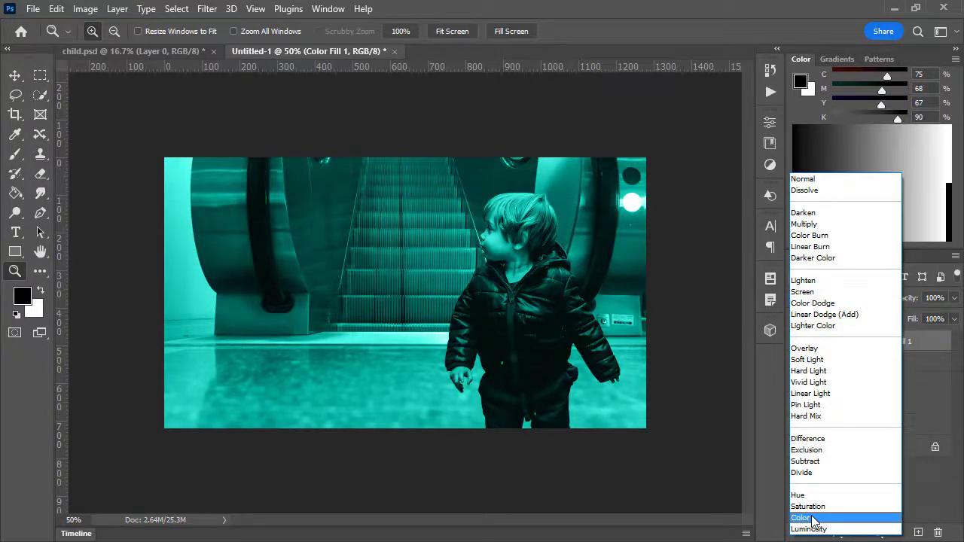
pyautogui.click(813, 518)
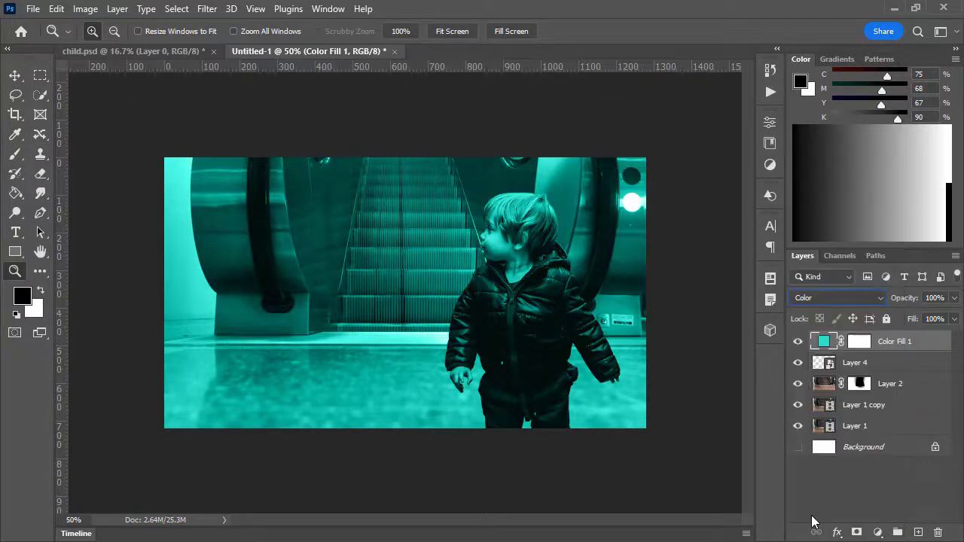
pyautogui.click(955, 298)
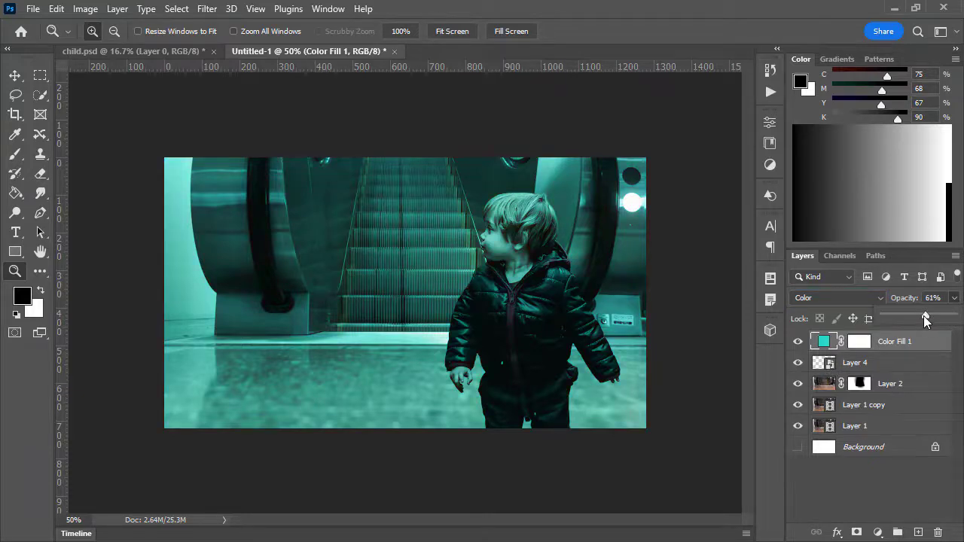
pyautogui.moveTo(906, 318); pyautogui.dragTo(876, 319)
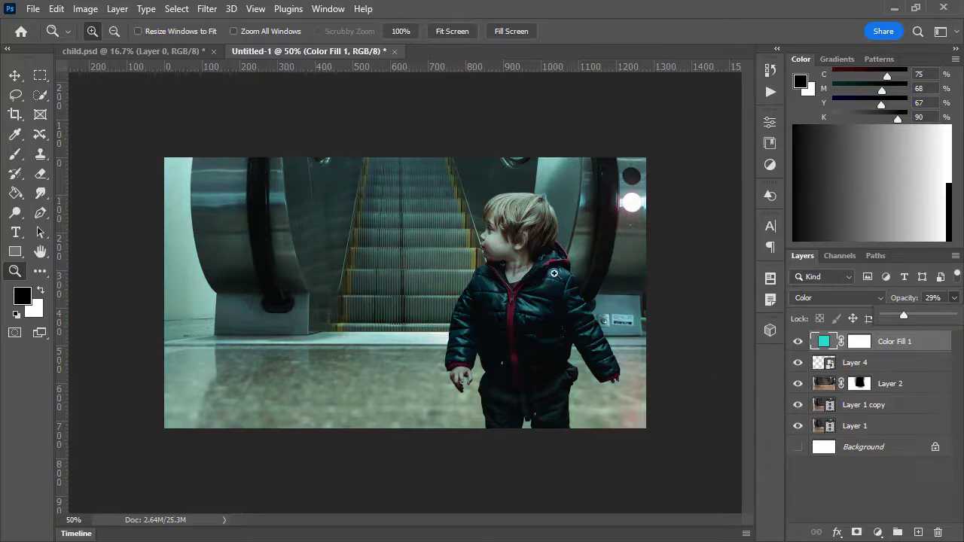
# Step: Try the Hue blend mode on Color Fill 1 at 22% opacity and compare the image with and without it
pyautogui.click(832, 301)
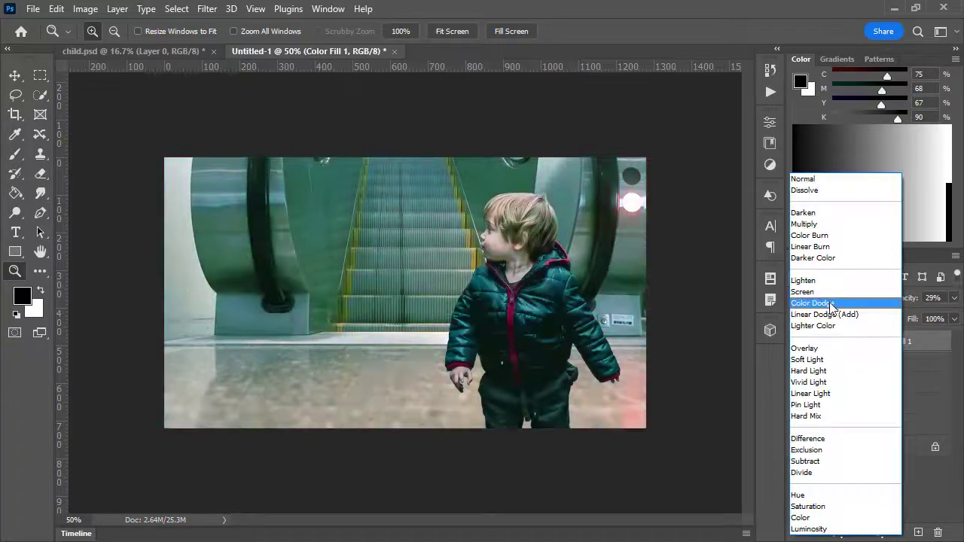
pyautogui.click(799, 495)
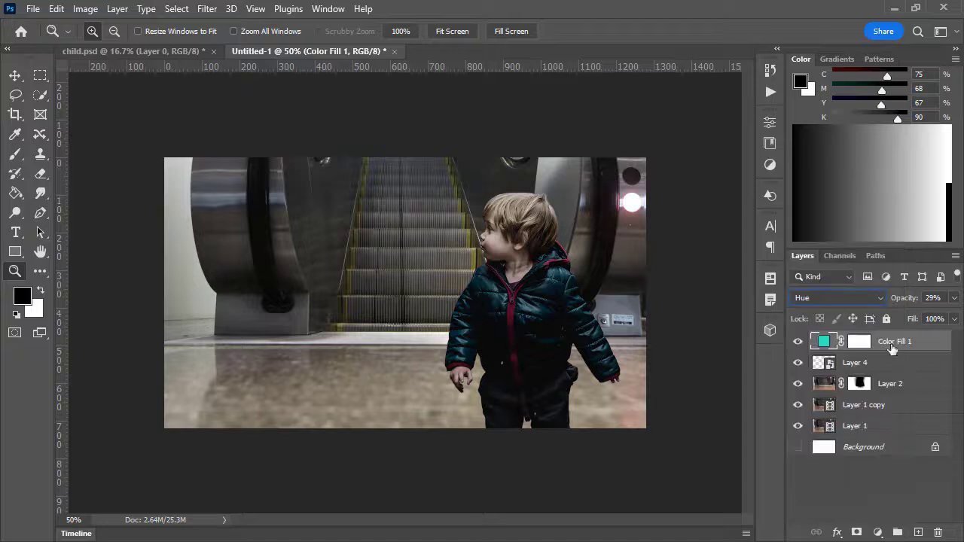
pyautogui.click(955, 299)
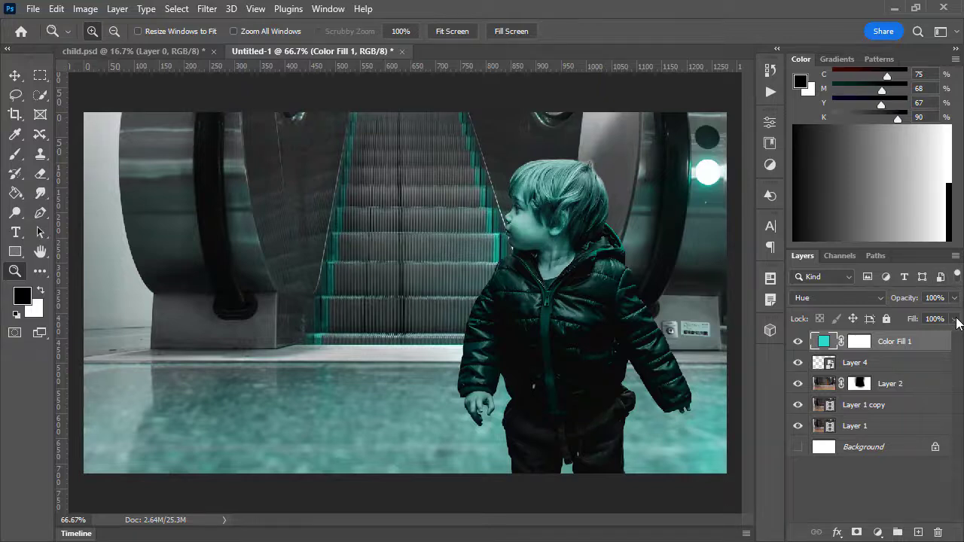
pyautogui.click(954, 298)
pyautogui.moveTo(953, 318); pyautogui.dragTo(900, 320)
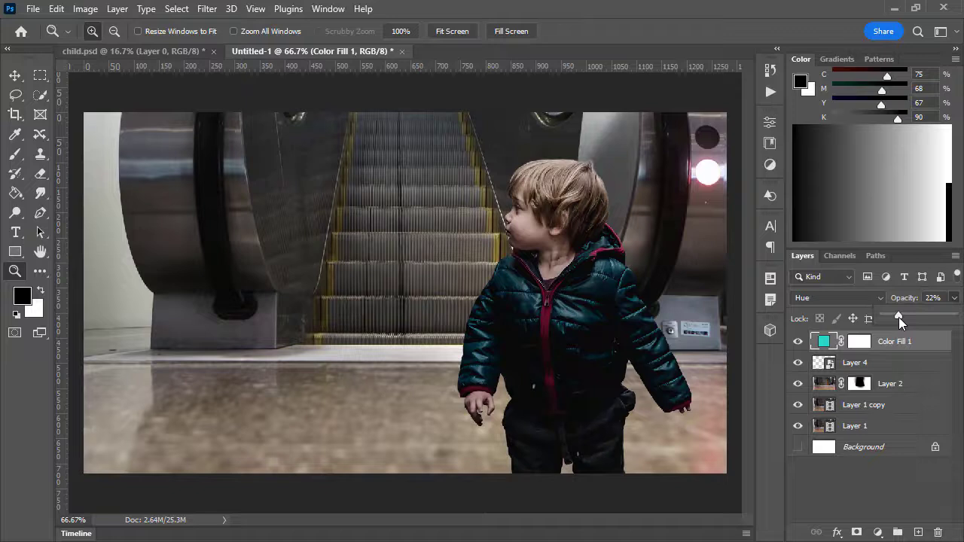
pyautogui.click(798, 342)
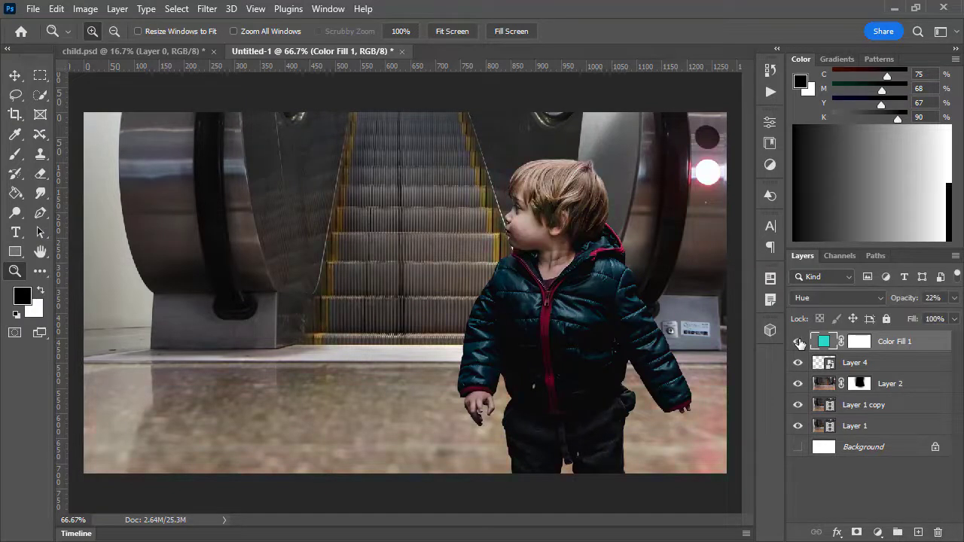
pyautogui.click(798, 342)
# Step: Set Color Fill 1 to Soft Light at 18% opacity and toggle its visibility to compare the tint
pyautogui.click(797, 297)
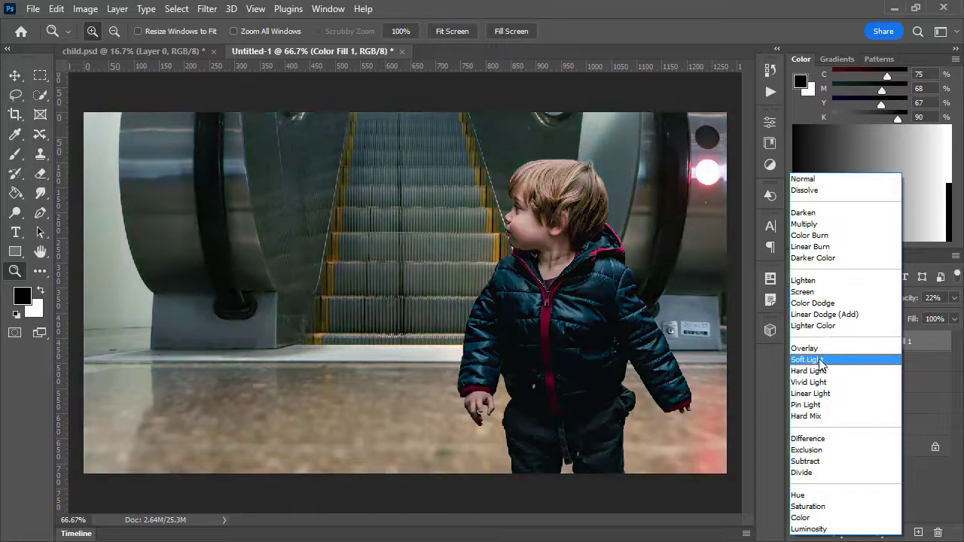
pyautogui.click(809, 359)
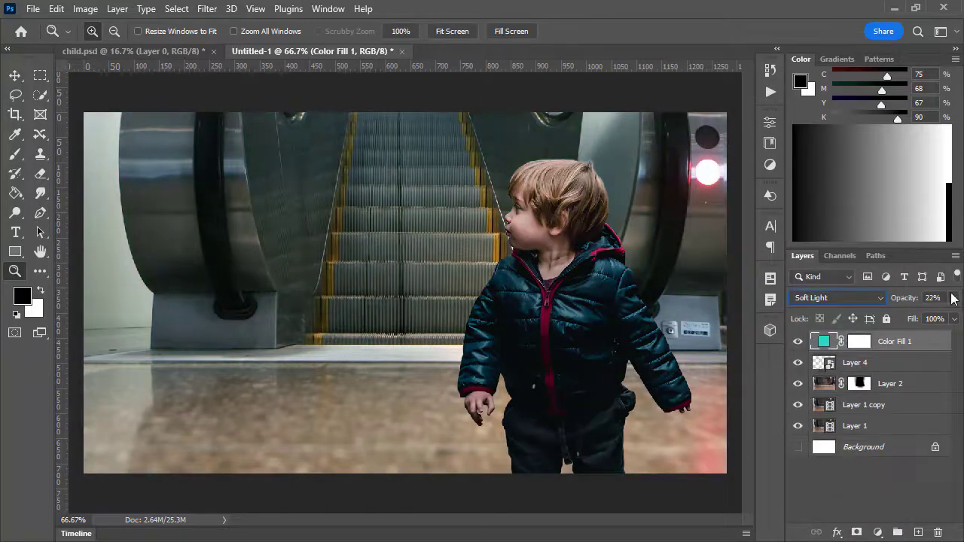
pyautogui.click(953, 298)
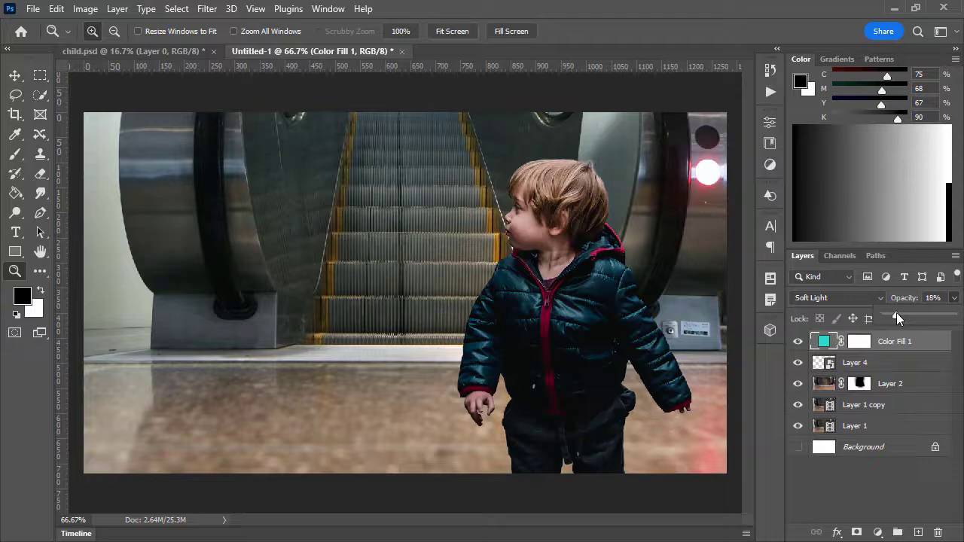
pyautogui.click(797, 345)
pyautogui.click(798, 343)
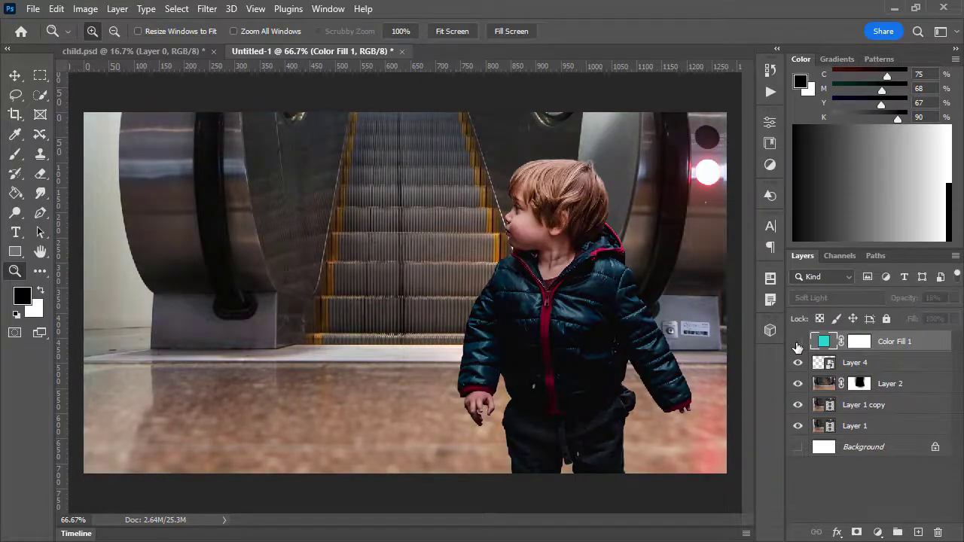
pyautogui.click(798, 343)
pyautogui.click(797, 344)
pyautogui.click(798, 344)
pyautogui.click(797, 343)
pyautogui.click(797, 344)
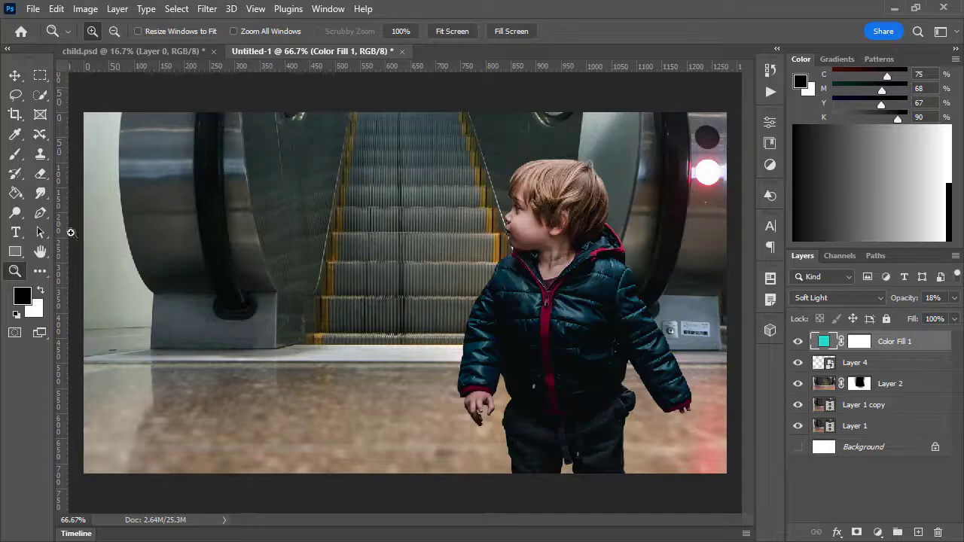
# Step: Move the Color Fill 1 clip to the timeline's start, trim its end to match Layer 4, and play back the loop
pyautogui.click(76, 533)
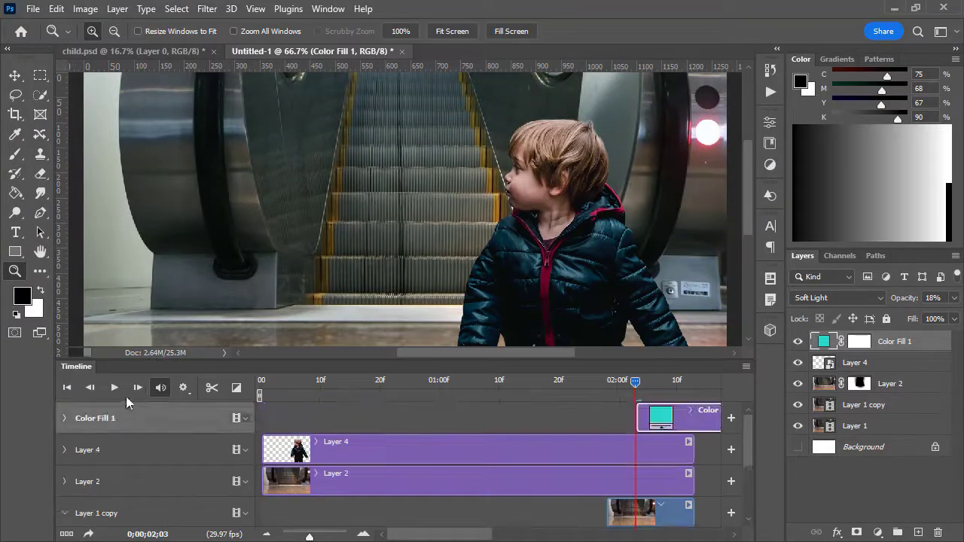
pyautogui.click(114, 388)
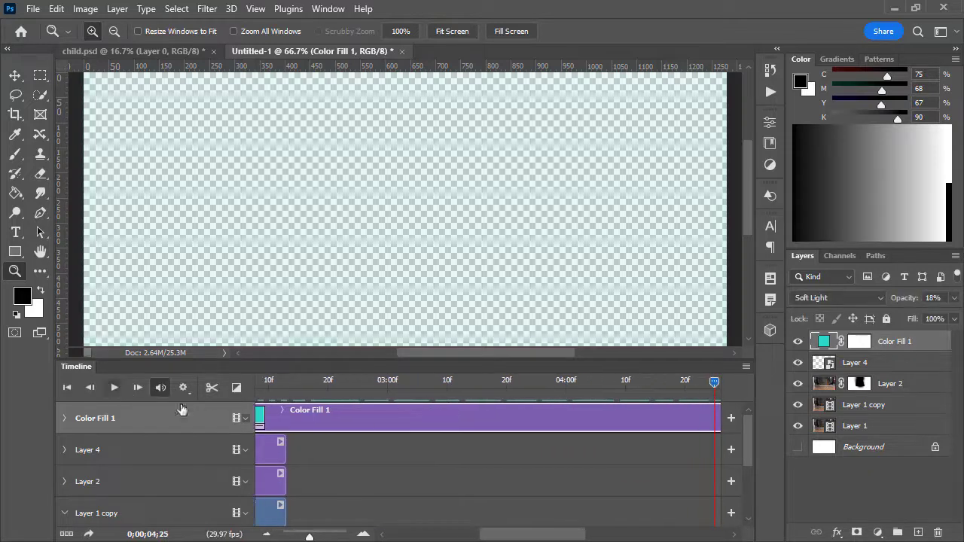
pyautogui.moveTo(533, 536); pyautogui.dragTo(484, 519)
pyautogui.moveTo(511, 413); pyautogui.dragTo(385, 420)
pyautogui.moveTo(539, 534); pyautogui.dragTo(503, 534)
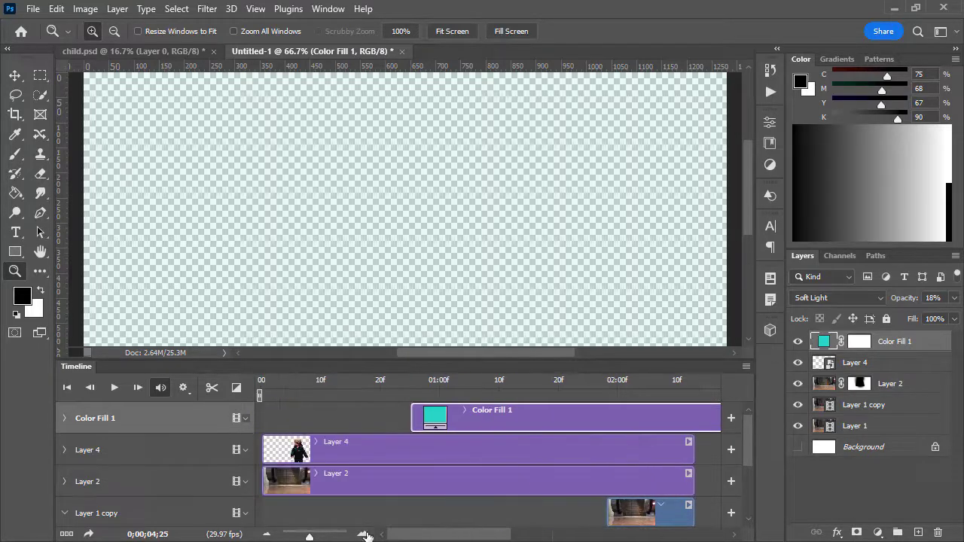
pyautogui.moveTo(515, 424); pyautogui.dragTo(368, 419)
pyautogui.moveTo(438, 536); pyautogui.dragTo(603, 539)
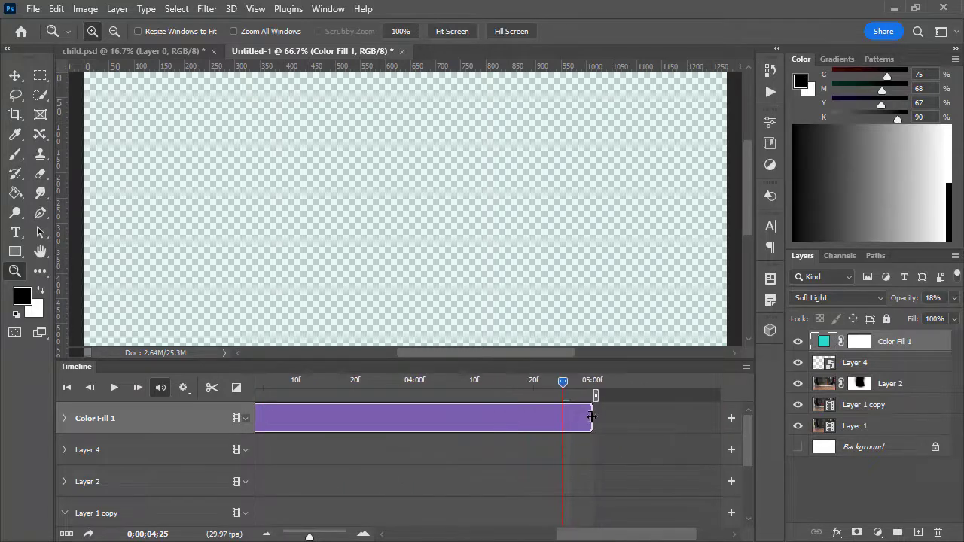
pyautogui.moveTo(591, 417); pyautogui.dragTo(678, 418)
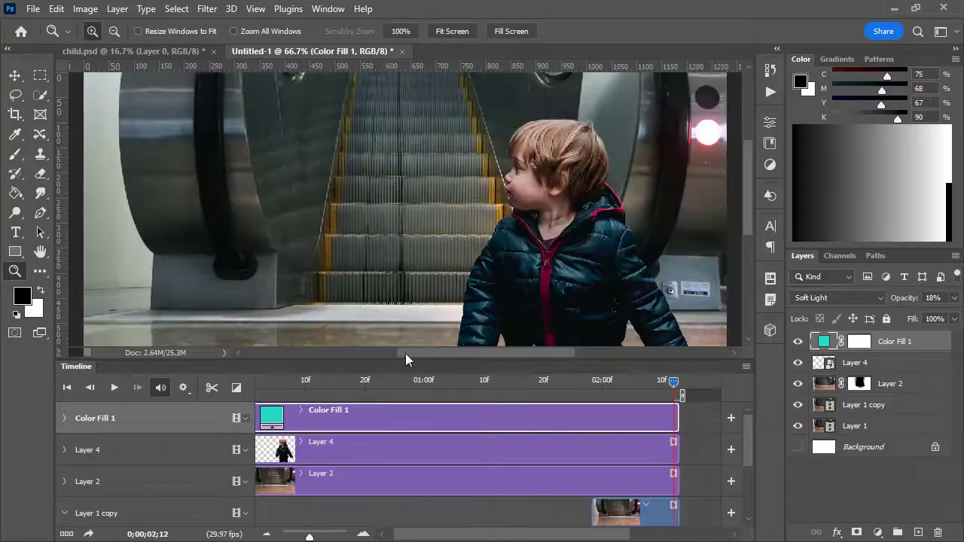
pyautogui.click(113, 387)
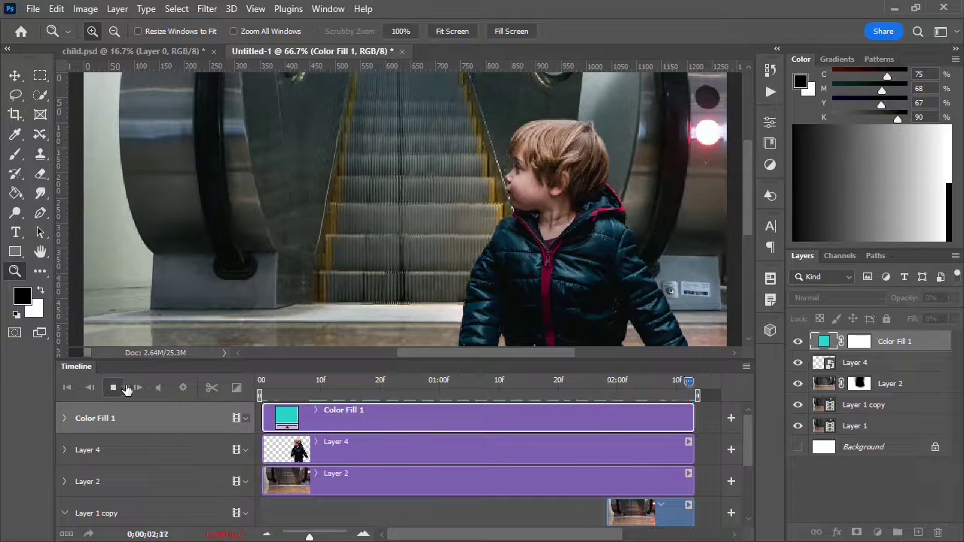
pyautogui.click(113, 388)
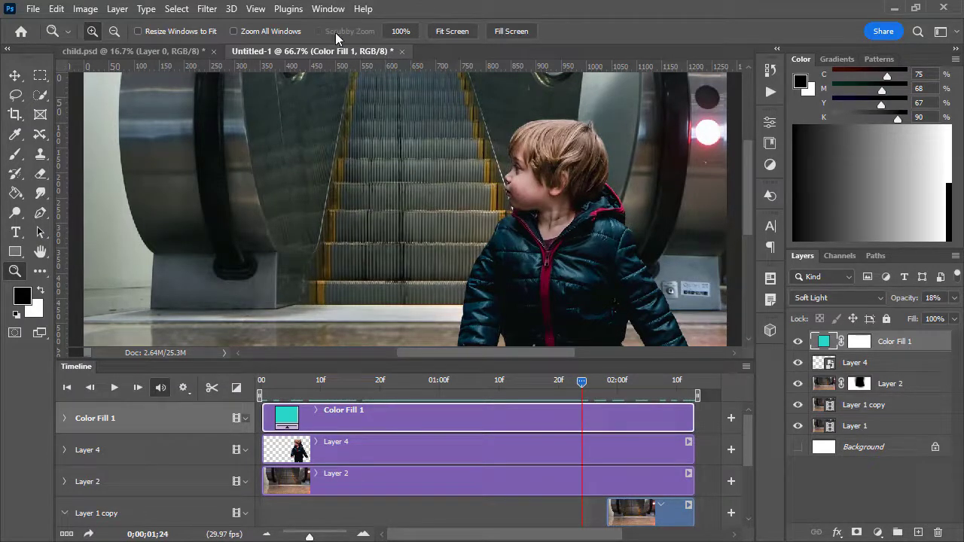
# Step: Resize the image to 50 percent of its width and height, converting the video layers to smart objects
pyautogui.click(85, 9)
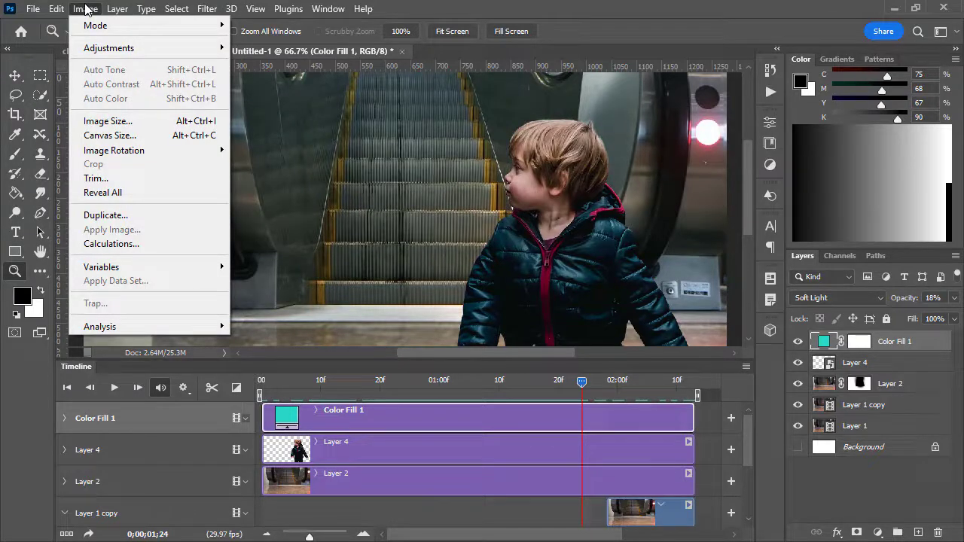
pyautogui.click(108, 121)
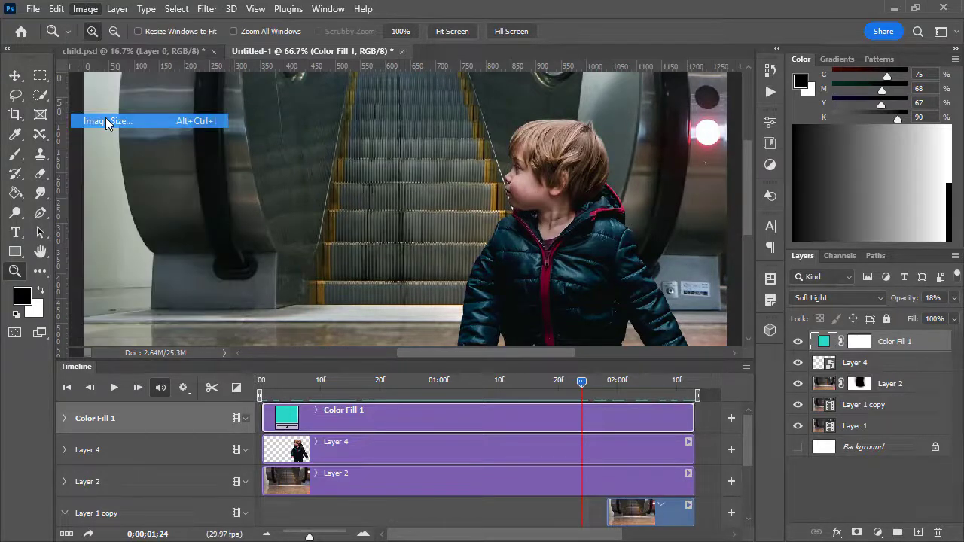
pyautogui.click(588, 179)
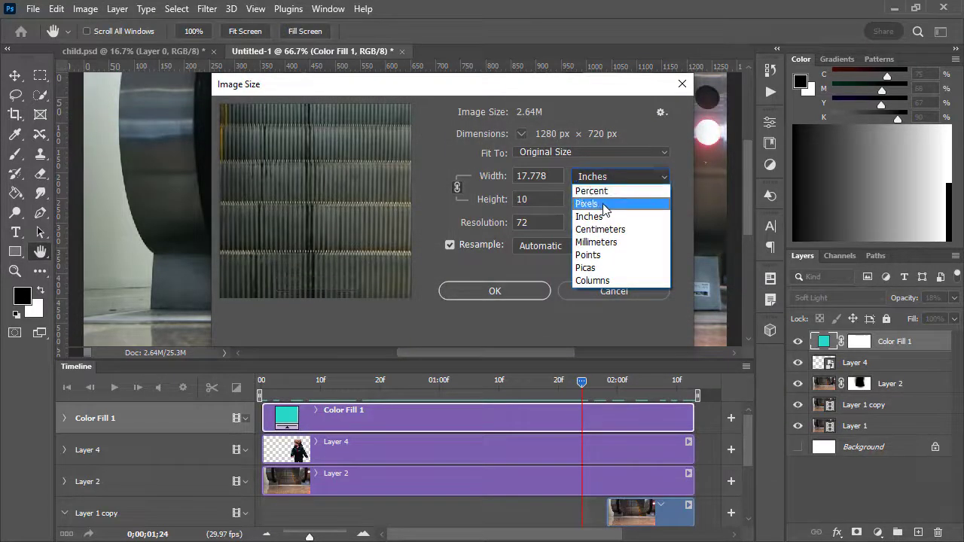
pyautogui.click(602, 210)
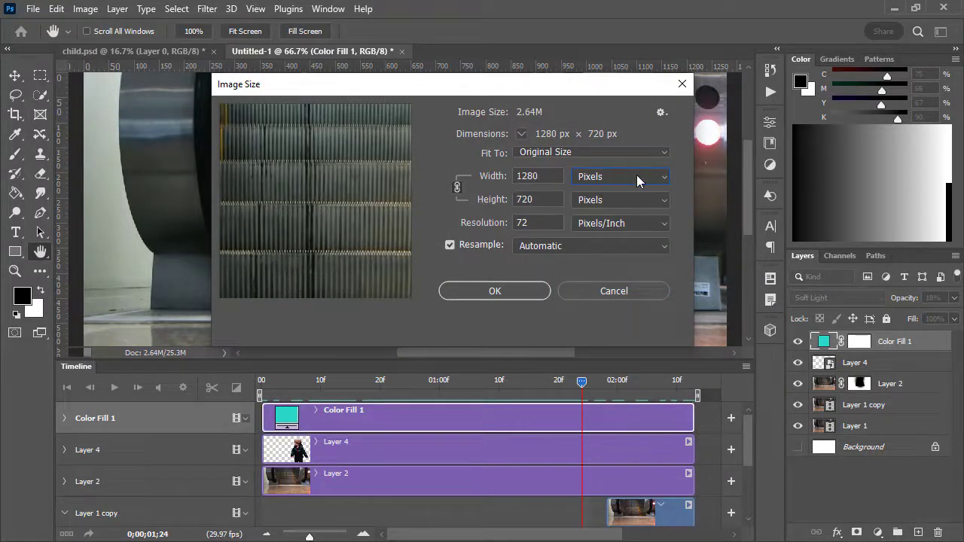
pyautogui.click(639, 179)
pyautogui.click(632, 192)
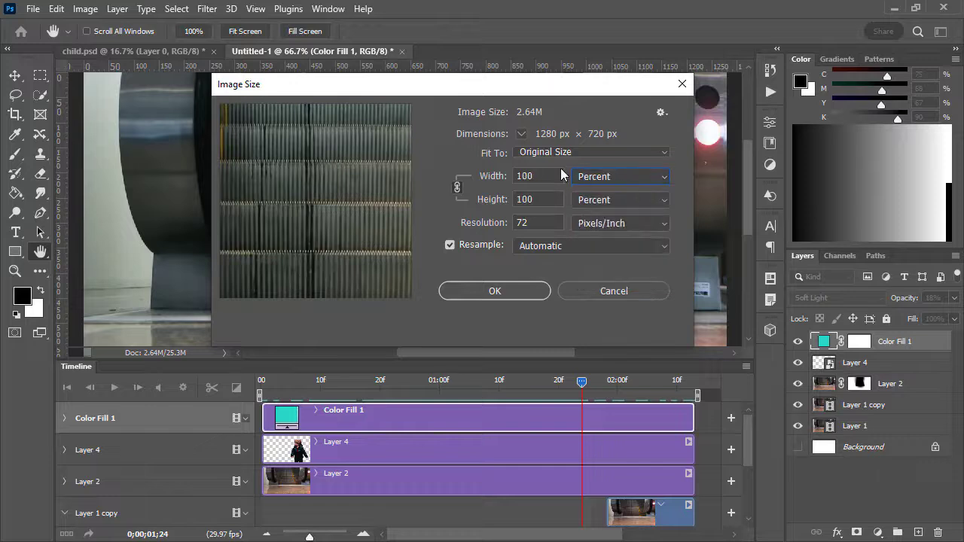
pyautogui.write('50')
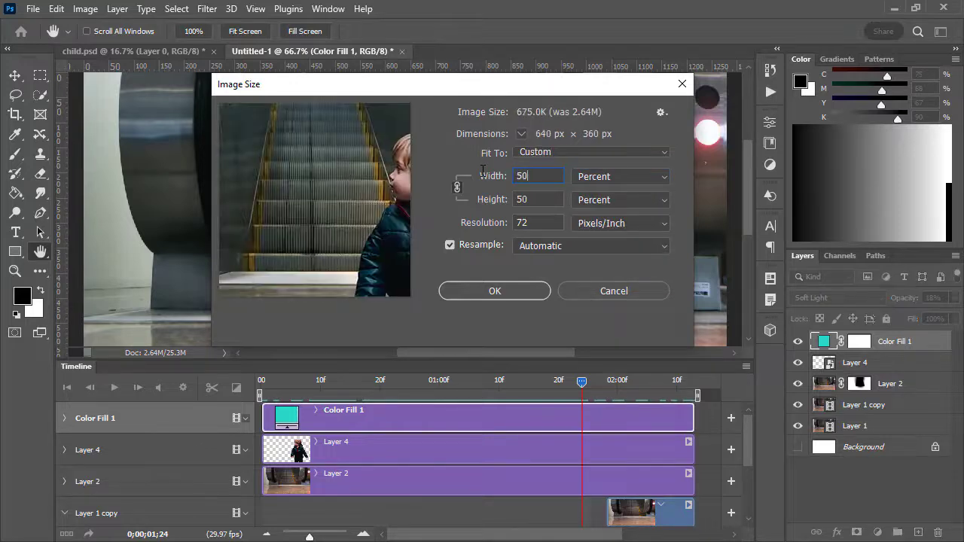
pyautogui.click(611, 181)
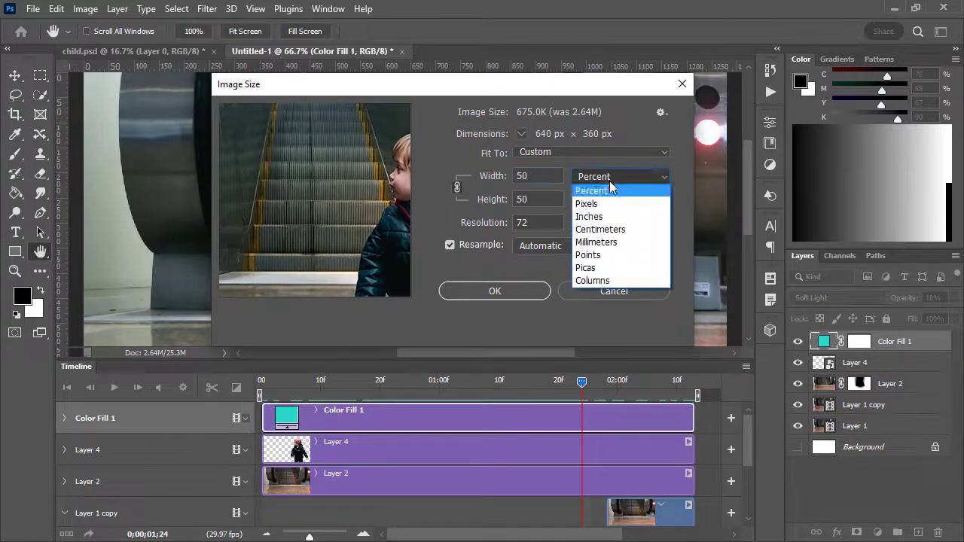
pyautogui.click(610, 200)
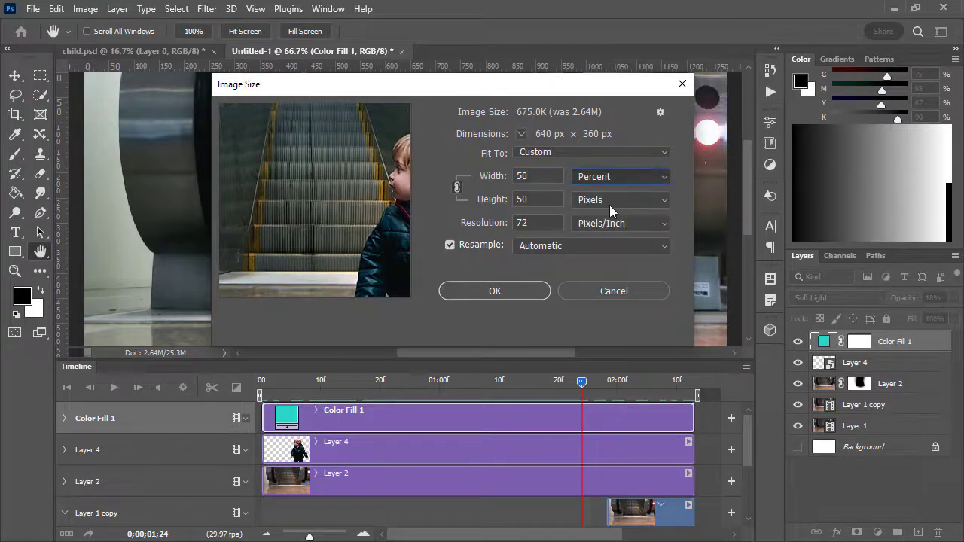
pyautogui.click(506, 291)
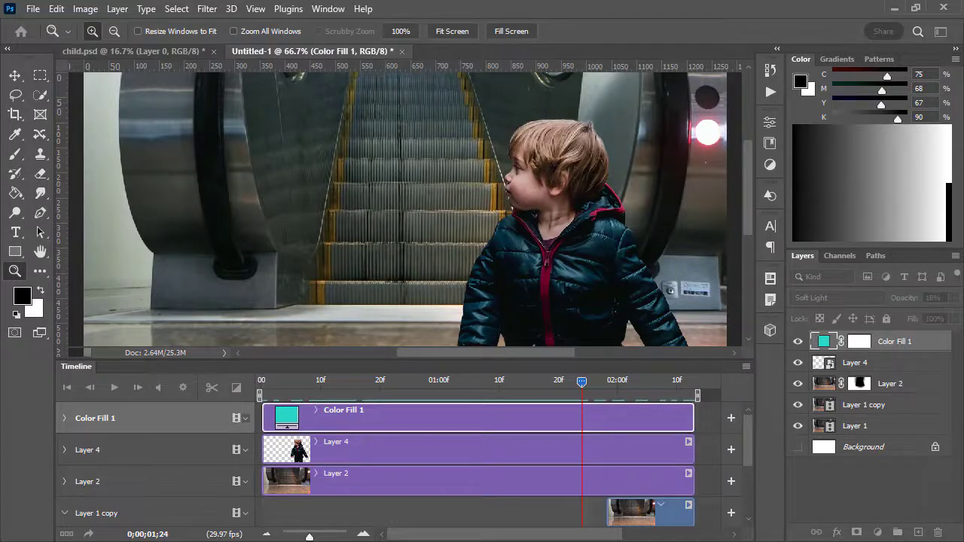
pyautogui.hotkey('ctrl', 't')
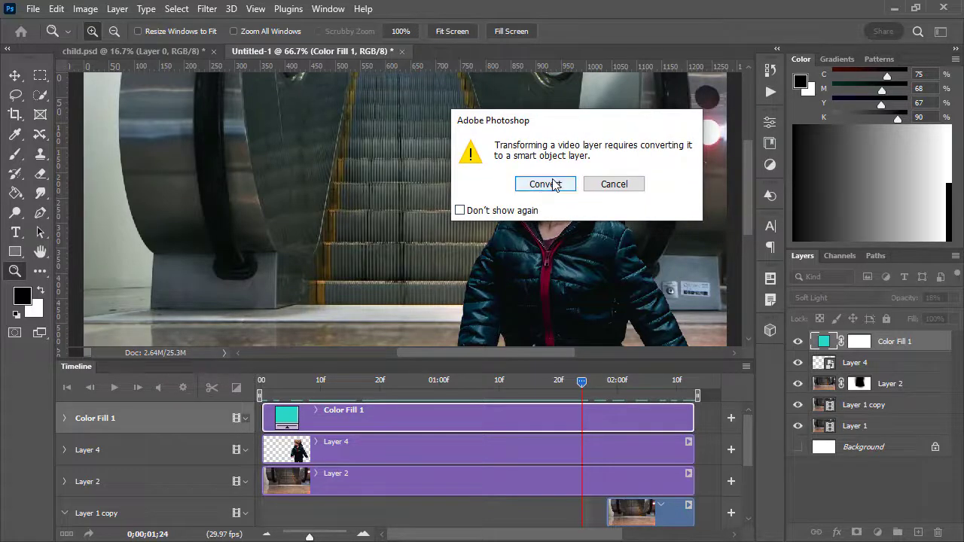
pyautogui.click(545, 185)
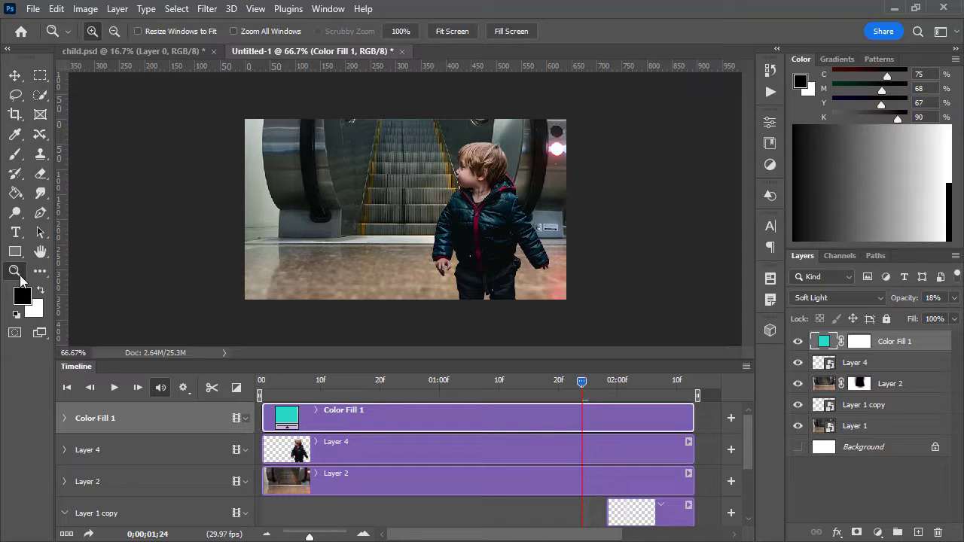
# Step: Play back the resized animation at 100% zoom to check the escalator loop
pyautogui.doubleClick(17, 273)
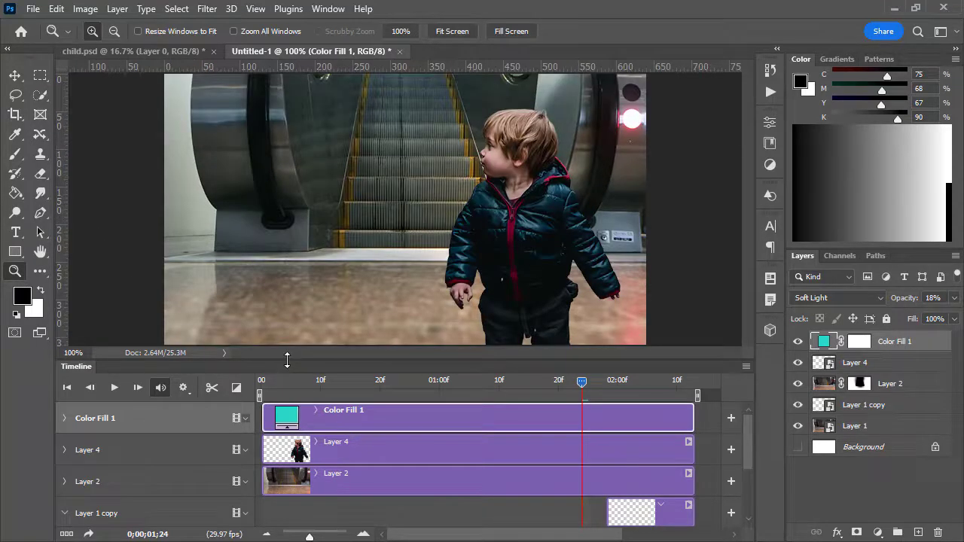
pyautogui.moveTo(287, 360); pyautogui.dragTo(290, 405)
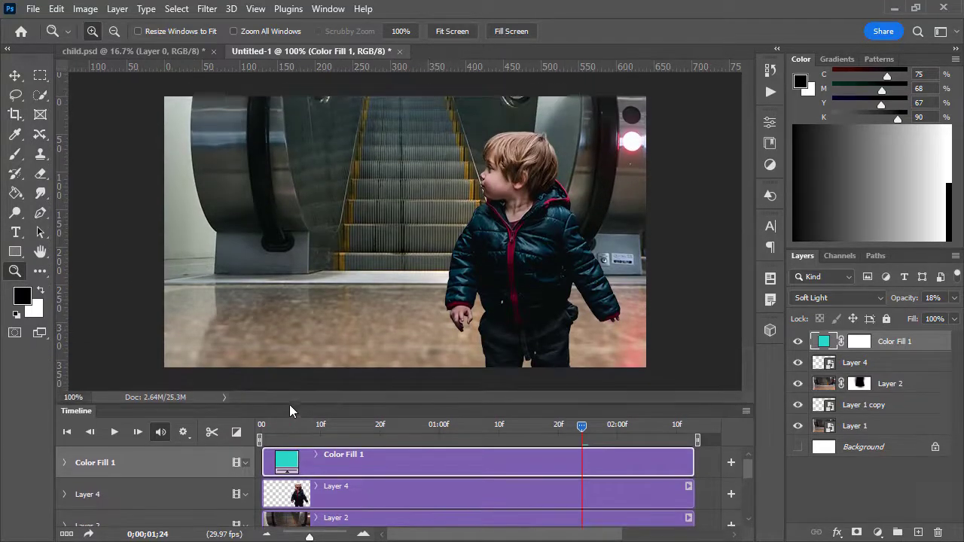
pyautogui.click(114, 433)
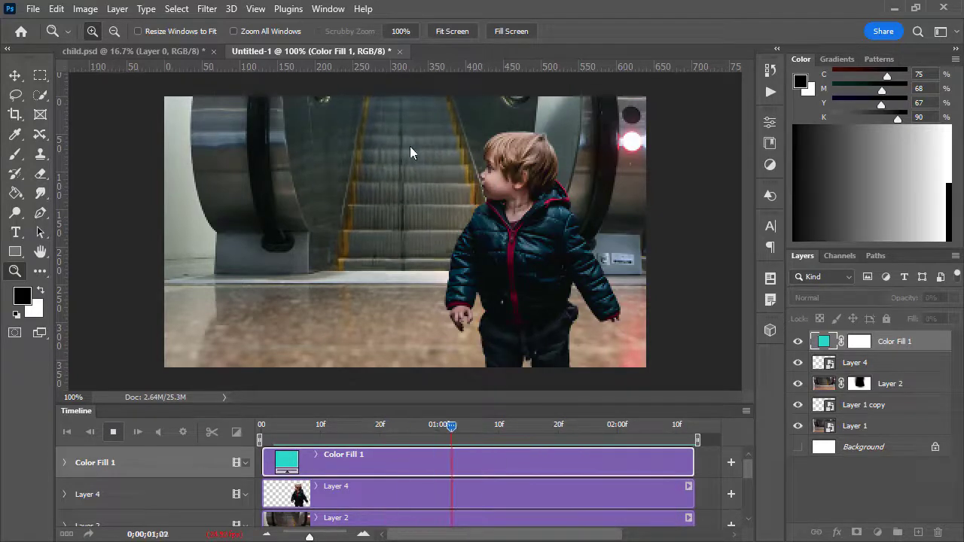
# Step: Stop the timeline playback, start a Save for Web (Legacy) export, and set the file format to GIF
pyautogui.click(114, 436)
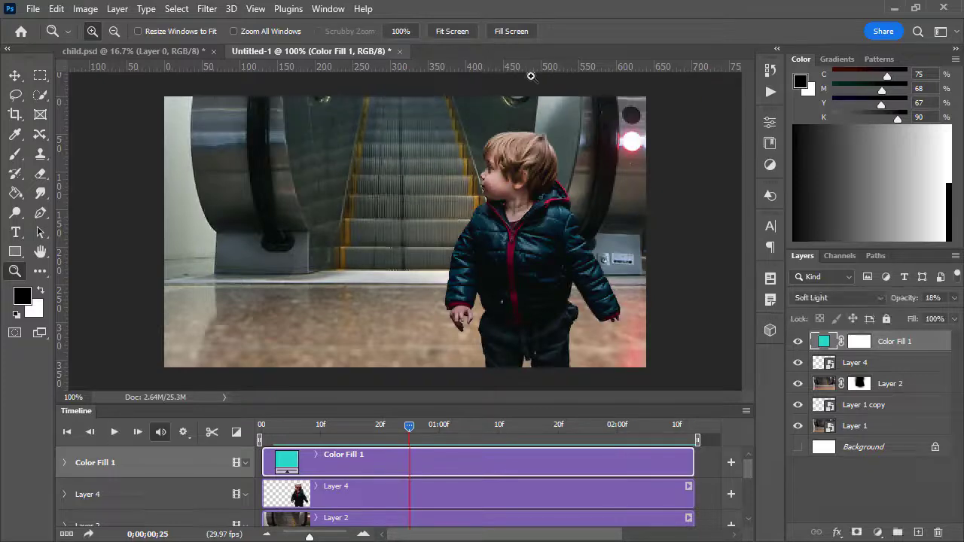
pyautogui.click(33, 8)
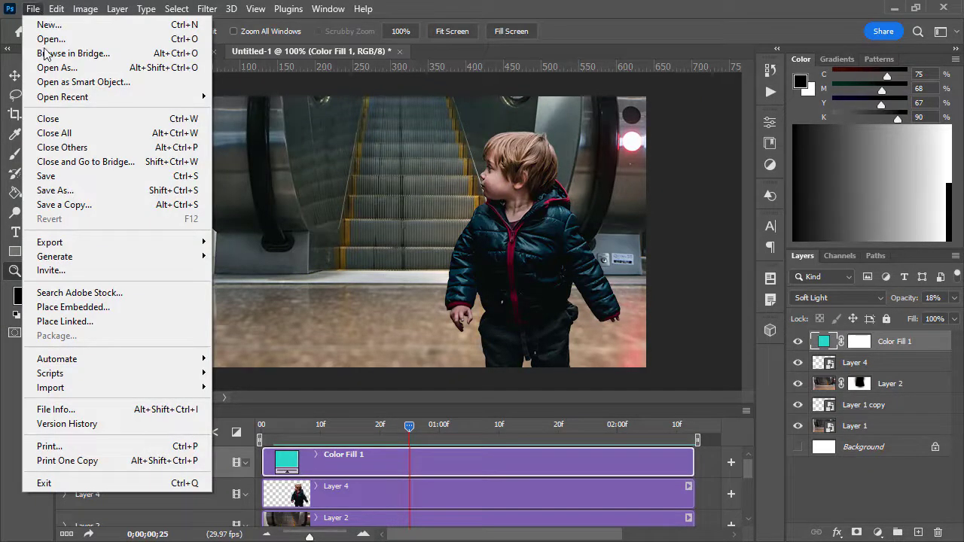
pyautogui.moveTo(83, 240)
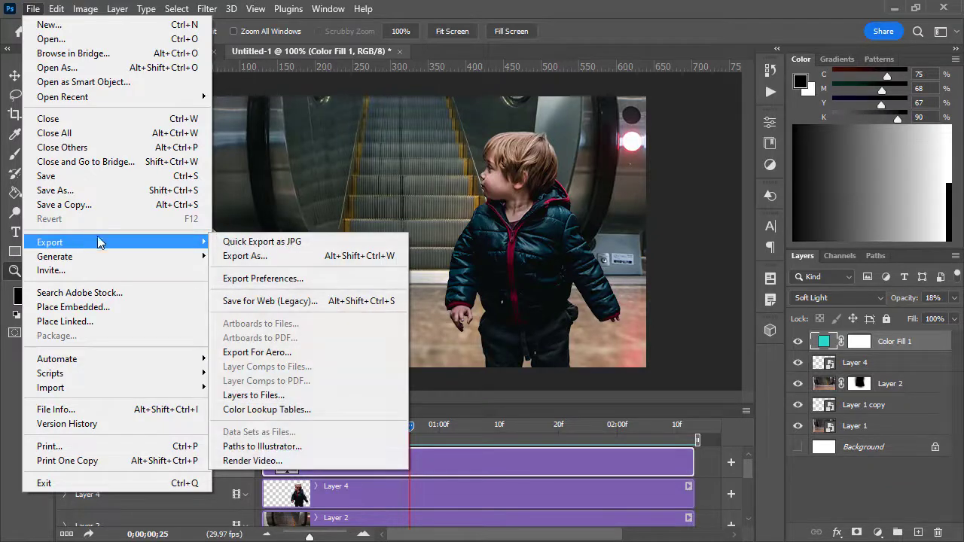
pyautogui.click(311, 301)
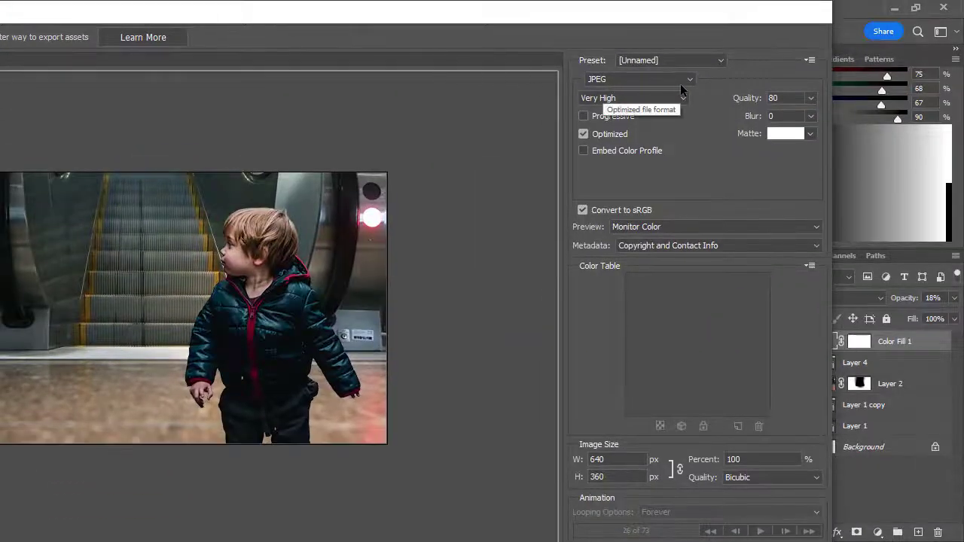
pyautogui.click(681, 81)
pyautogui.click(635, 94)
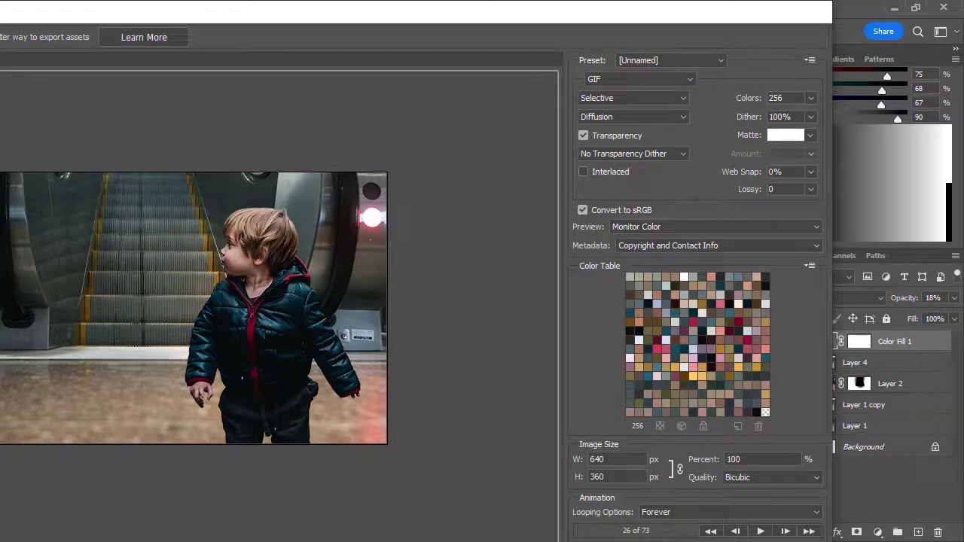
# Step: Play the looping GIF animation in the Save for Web preview, stop it, and leave the export dialog
pyautogui.moveTo(2, 470); pyautogui.dragTo(135, 470)
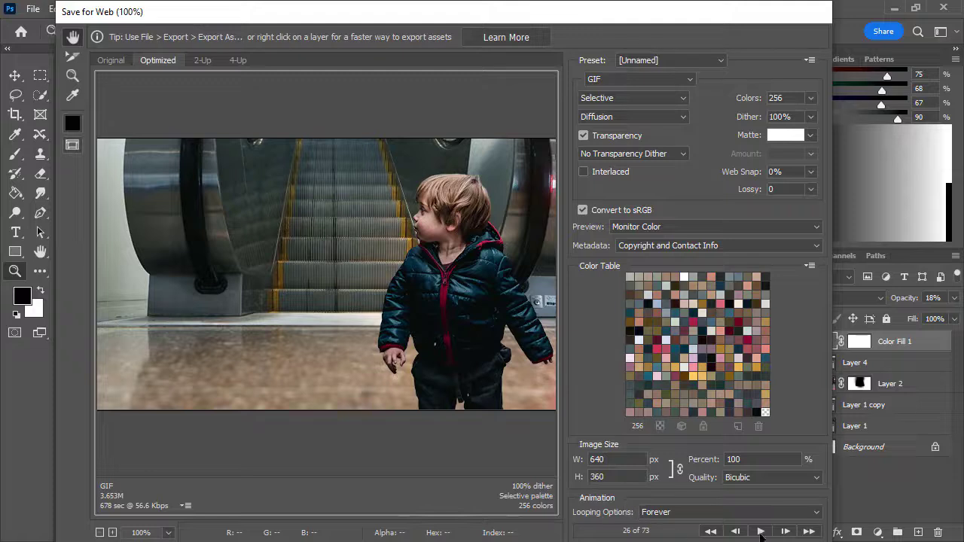
pyautogui.click(761, 531)
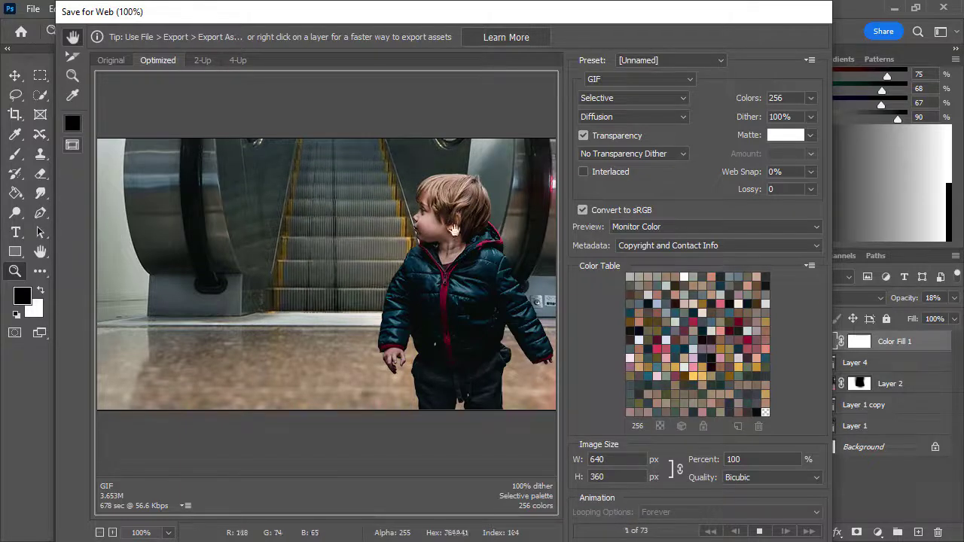
pyautogui.click(759, 531)
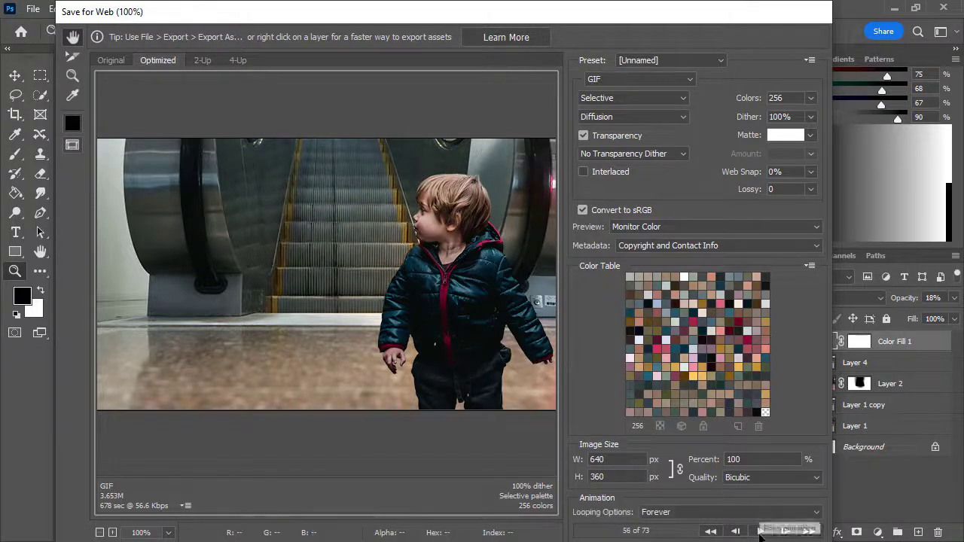
pyautogui.moveTo(619, 25); pyautogui.dragTo(544, 32)
pyautogui.press('Escape')
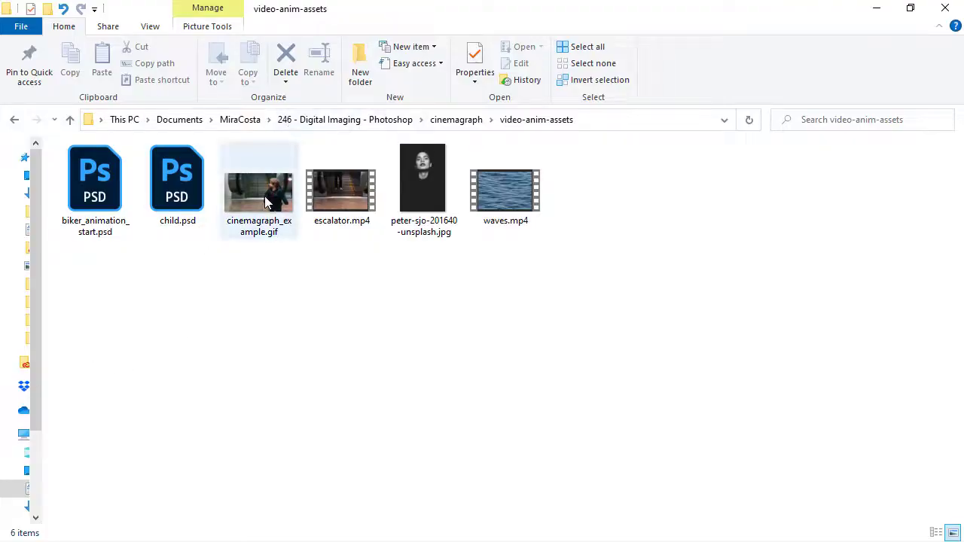
# Step: Switch to Firefox and open cinemagraph_example.gif from the video-anim-assets folder to check the looping animation
pyautogui.doubleClick(265, 202)
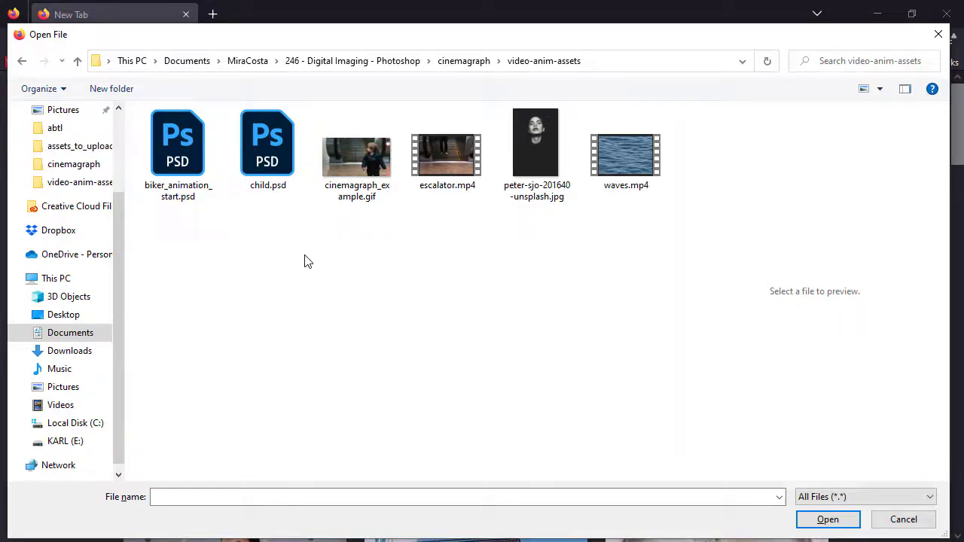
pyautogui.click(361, 189)
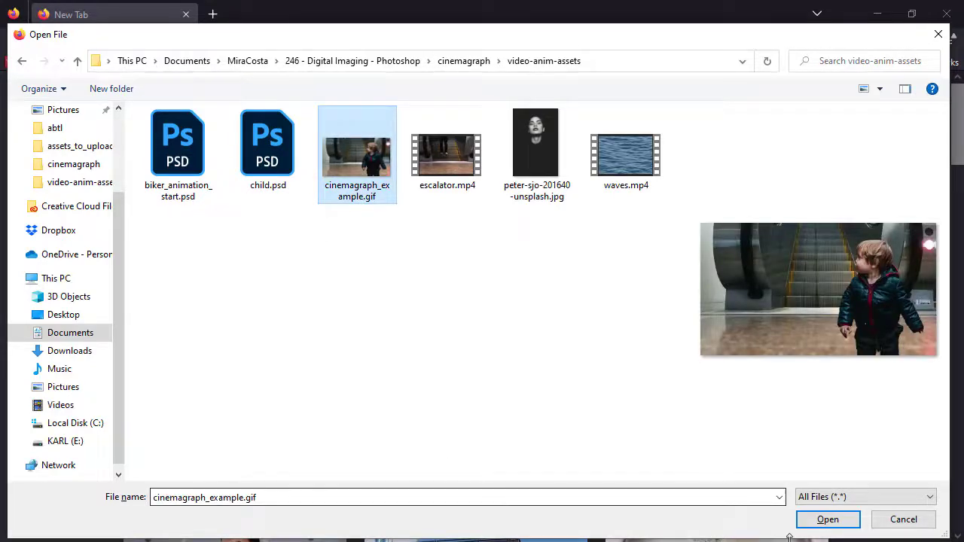
pyautogui.click(815, 524)
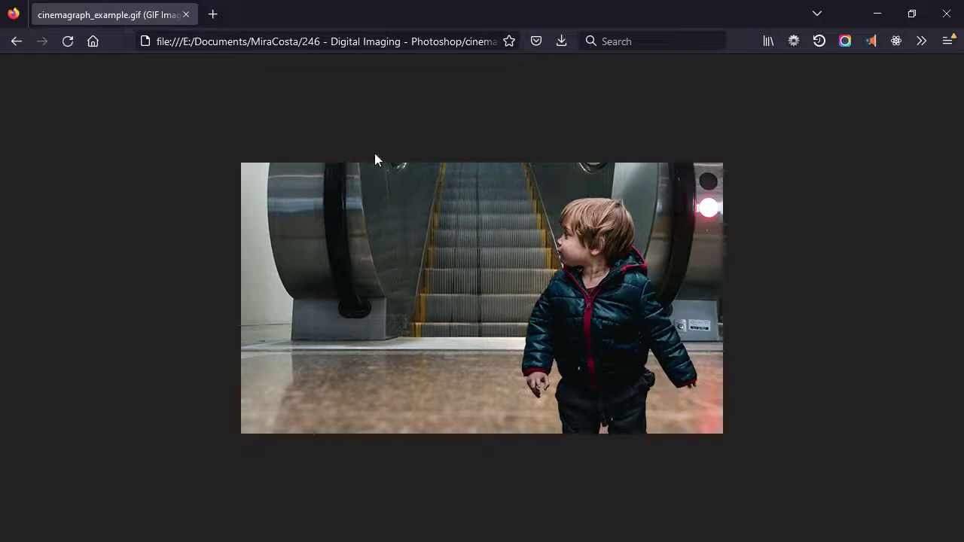